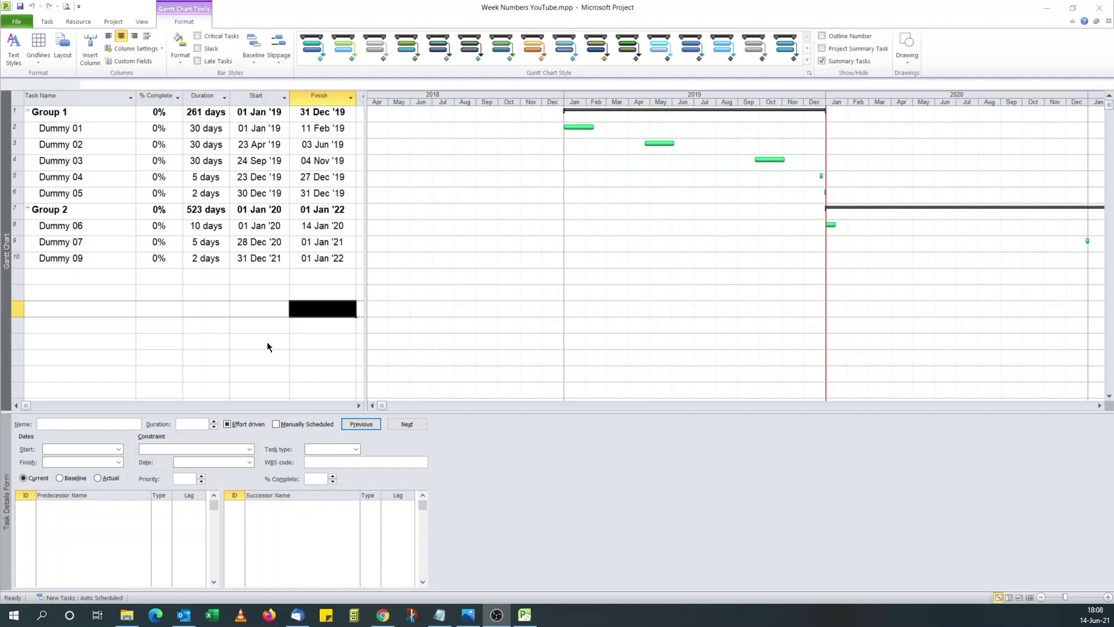
# Check Dummy 09's dates near the year boundary, then bring up the 2019 calendar web page.
pyautogui.click(1098, 407)
pyautogui.click(1099, 406)
pyautogui.click(1100, 406)
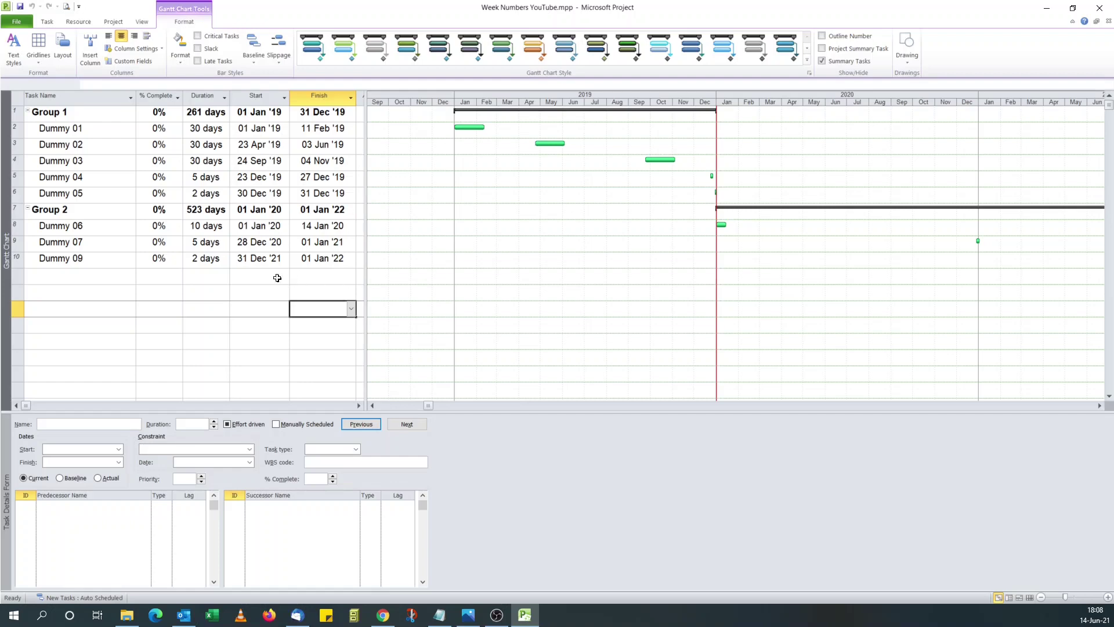
pyautogui.click(225, 261)
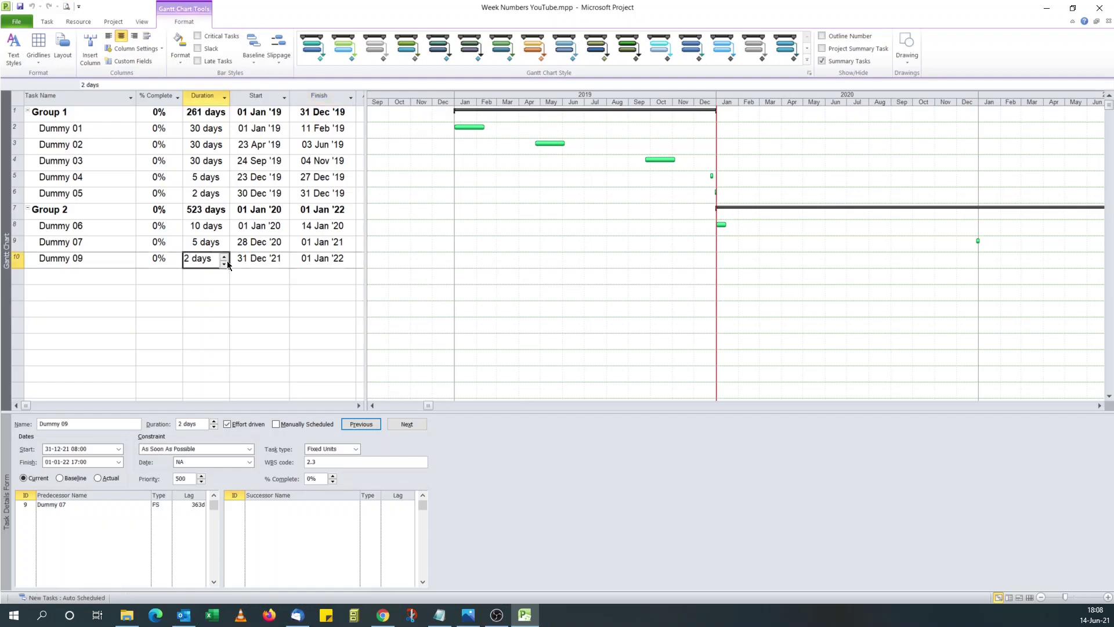
pyautogui.click(382, 616)
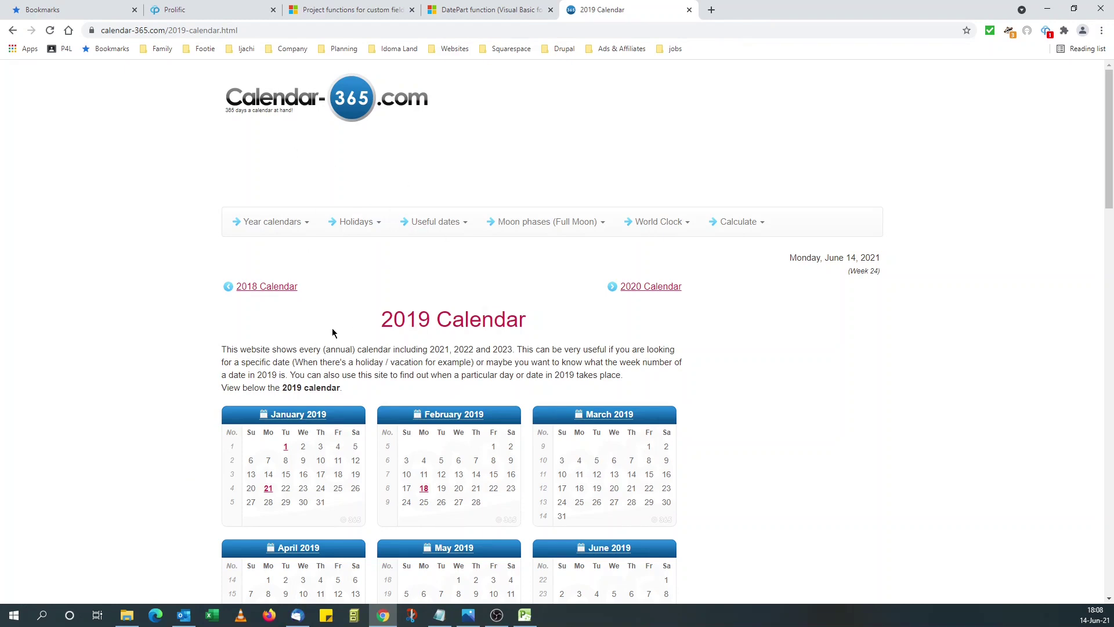
pyautogui.scroll(-1, 332, 334)
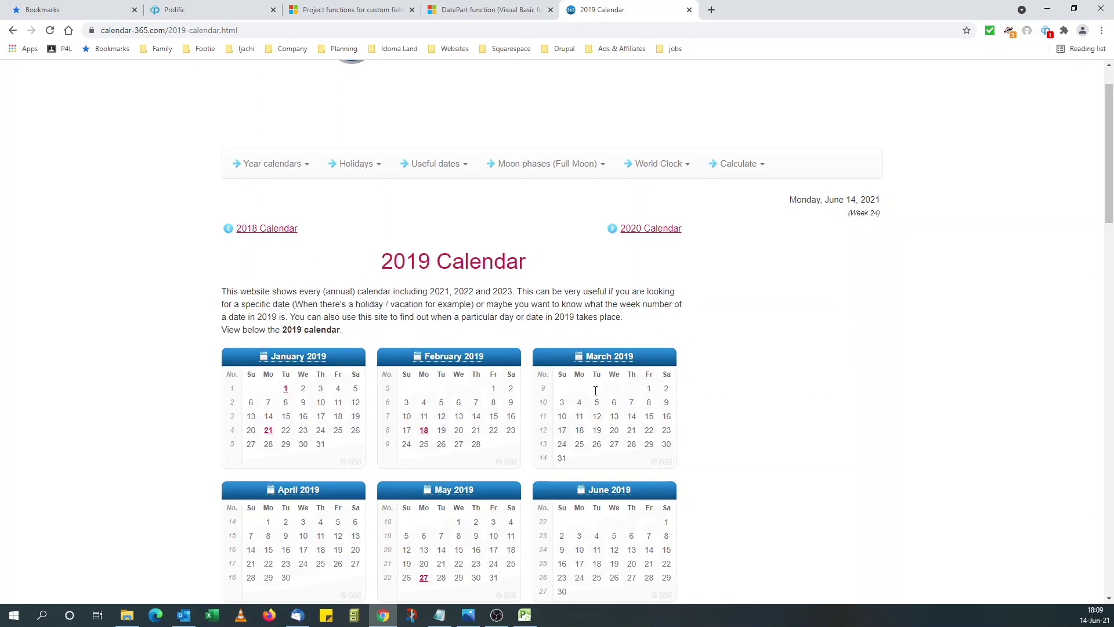
pyautogui.scroll(-5, 522, 390)
pyautogui.scroll(-4, 594, 387)
pyautogui.scroll(-3, 592, 380)
pyautogui.scroll(2, 588, 348)
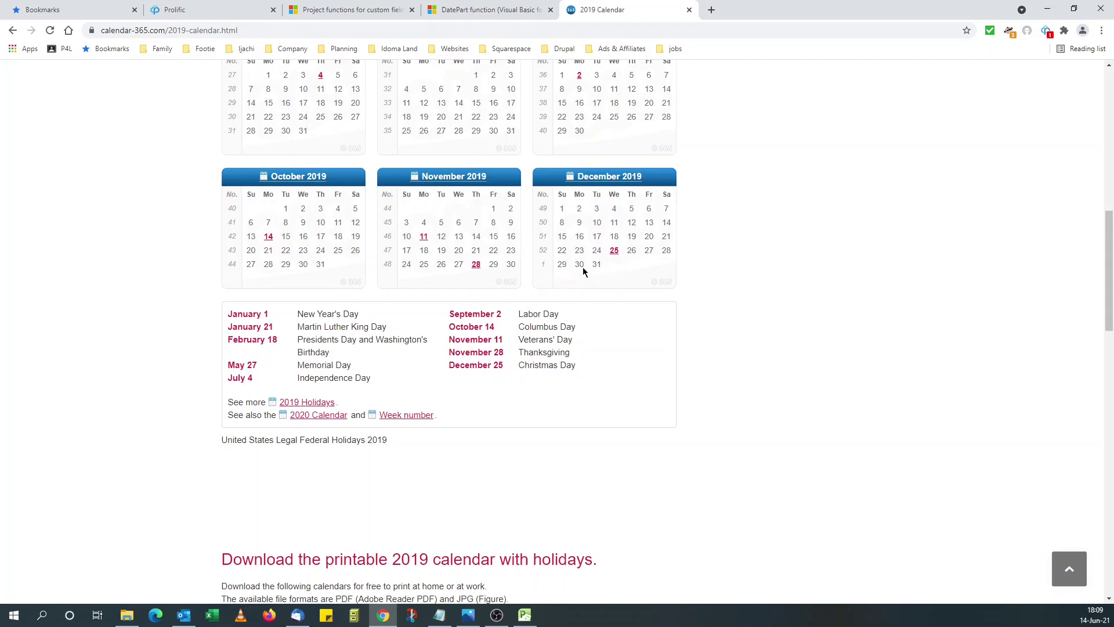
pyautogui.scroll(7, 697, 288)
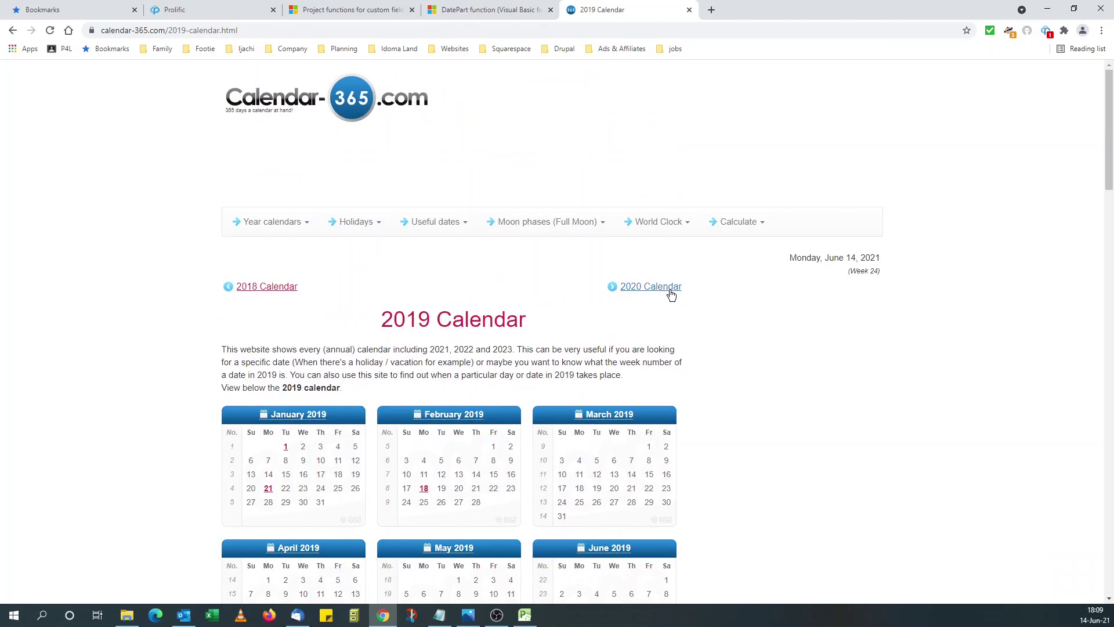
# Browse from the 2019 calendar to 2021 and back to the 2020 calendar's week numbers.
pyautogui.click(667, 293)
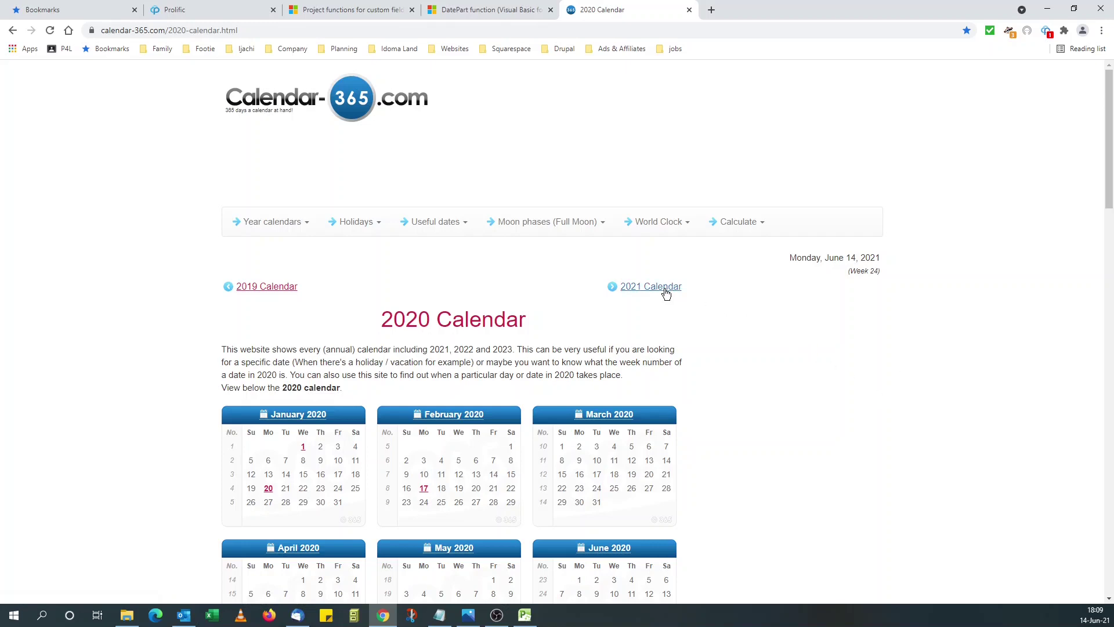
pyautogui.click(667, 294)
pyautogui.click(247, 292)
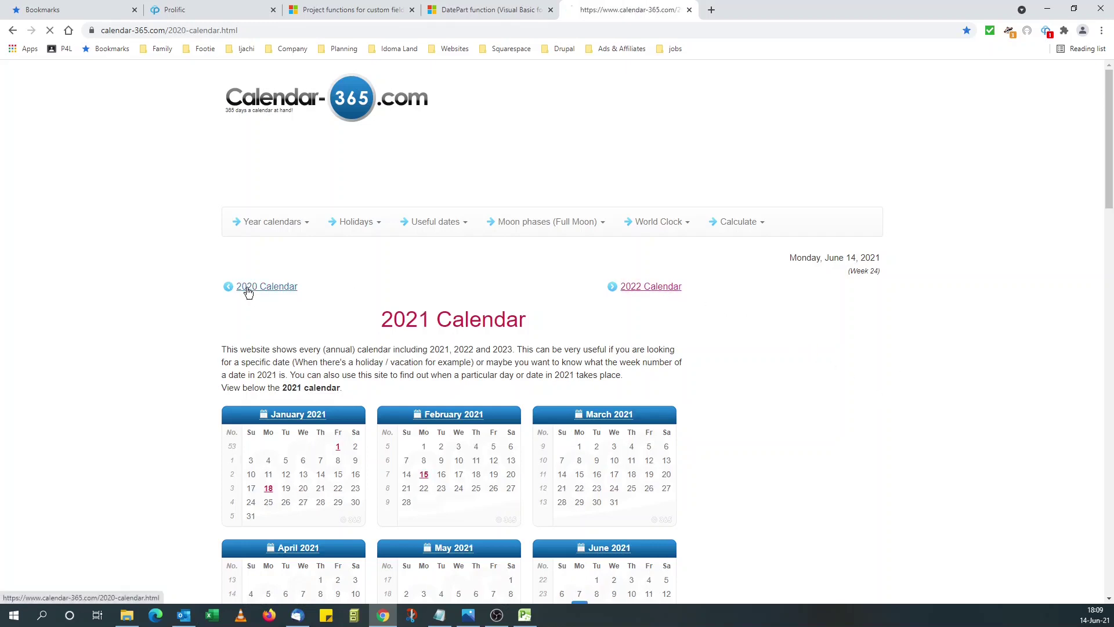
pyautogui.scroll(-2, 257, 382)
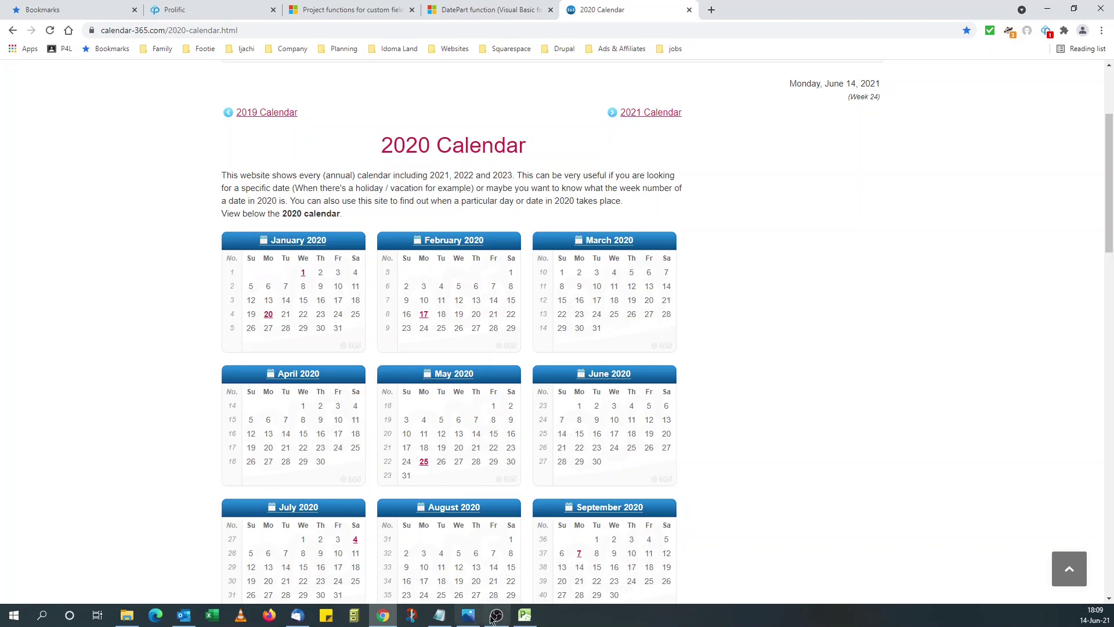
pyautogui.click(525, 616)
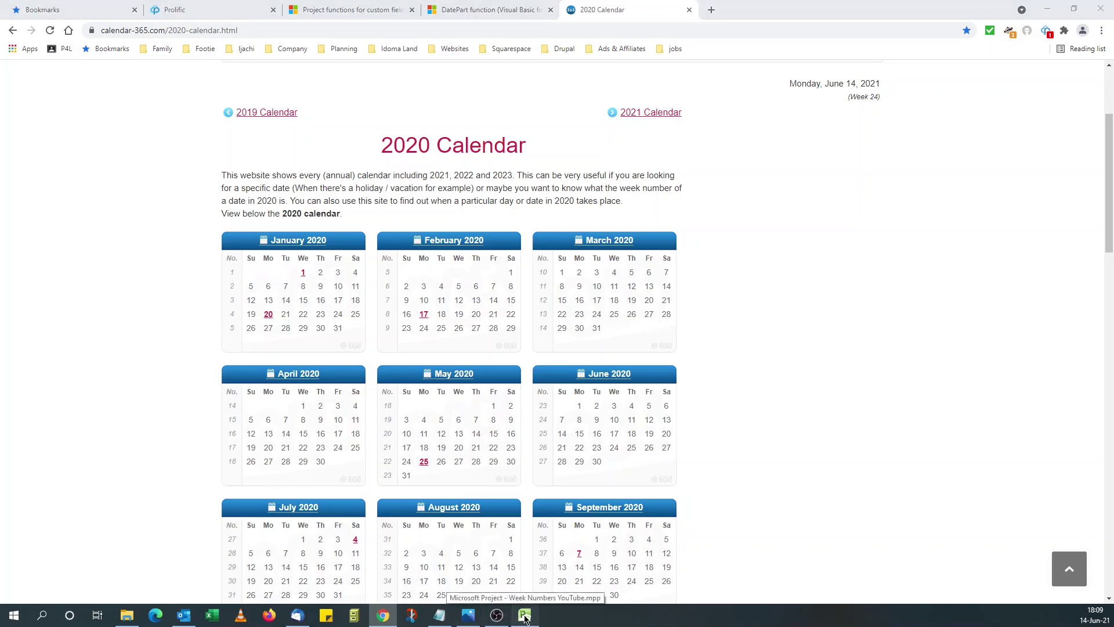
# Widen the task table and insert a Text1 column after Finish.
pyautogui.click(524, 616)
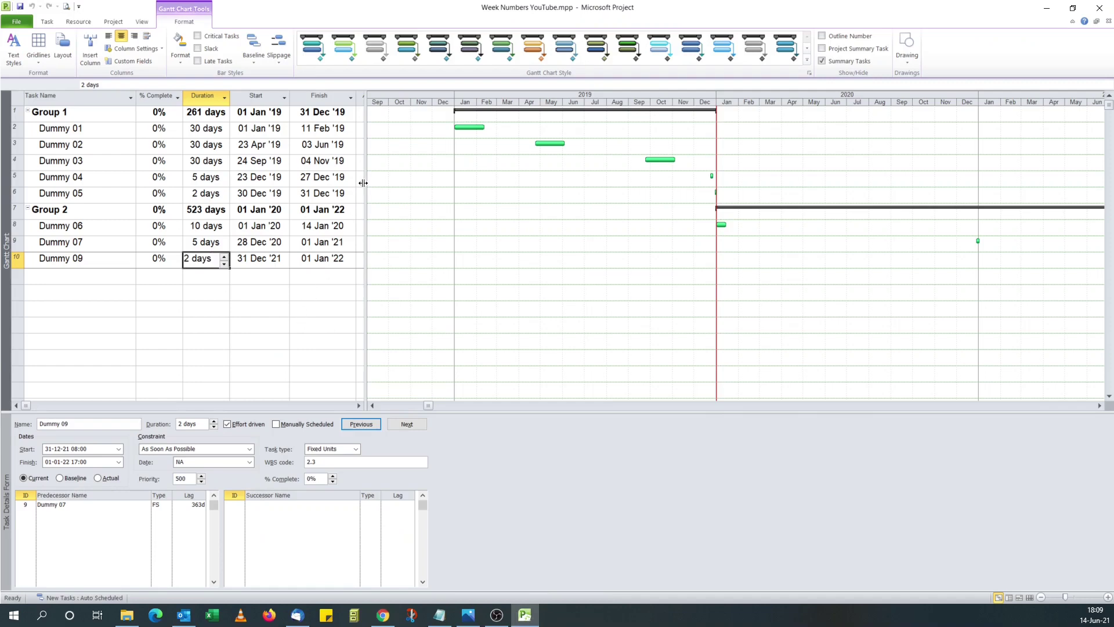
pyautogui.moveTo(367, 182); pyautogui.dragTo(478, 173)
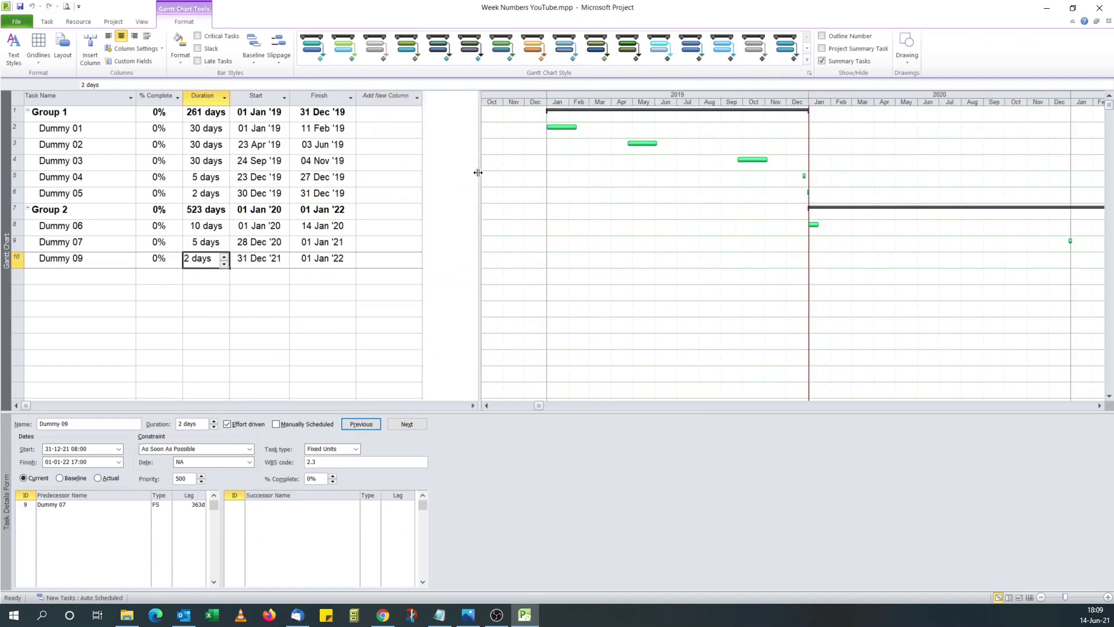
pyautogui.click(402, 98)
pyautogui.write('t')
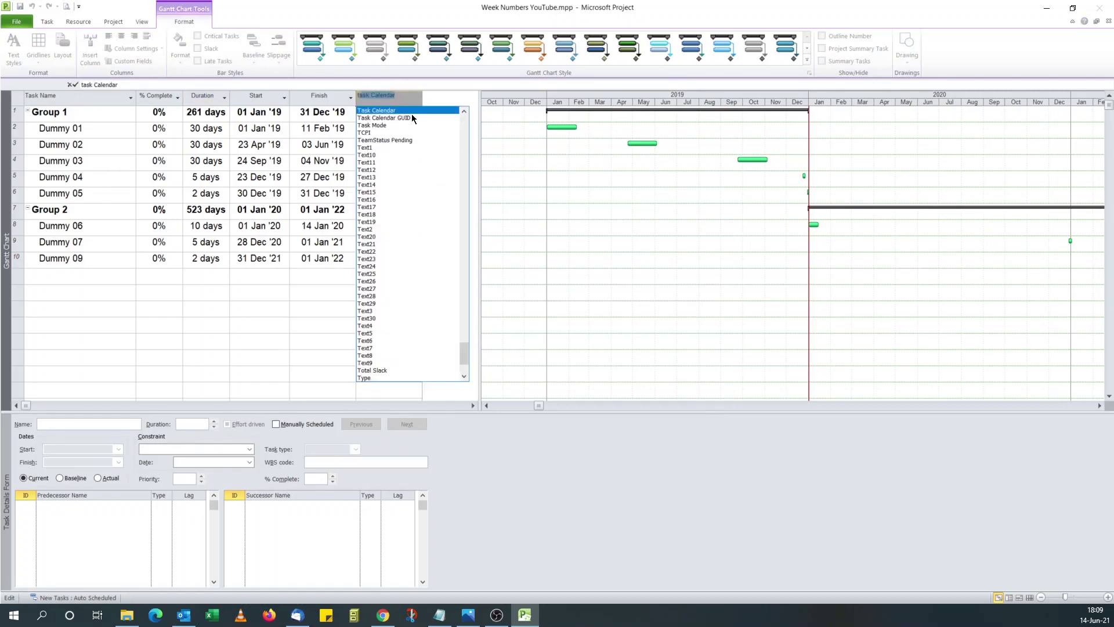
pyautogui.write('ext1')
pyautogui.click(380, 117)
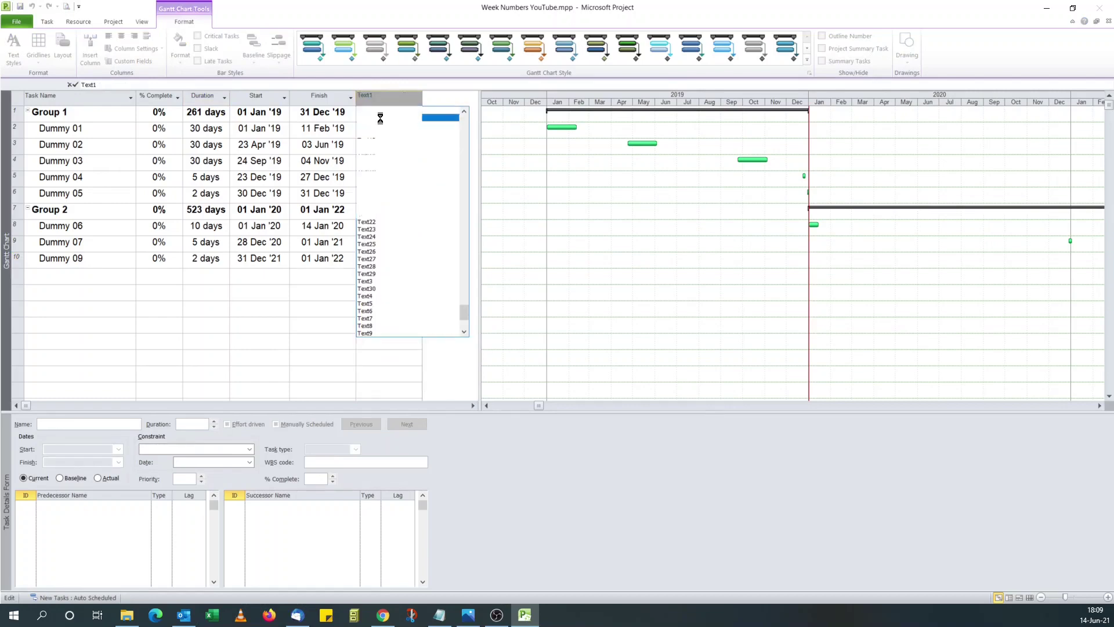
# Insert a Text2 column beside the new Text1 column.
pyautogui.moveTo(481, 114); pyautogui.dragTo(497, 114)
pyautogui.click(481, 102)
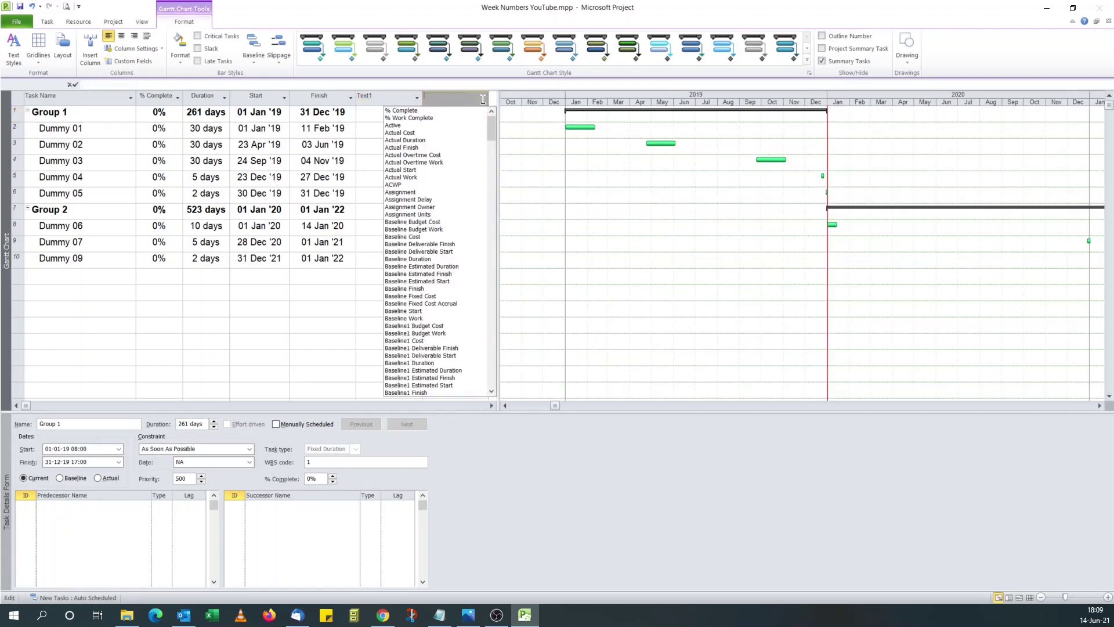
pyautogui.write('text1')
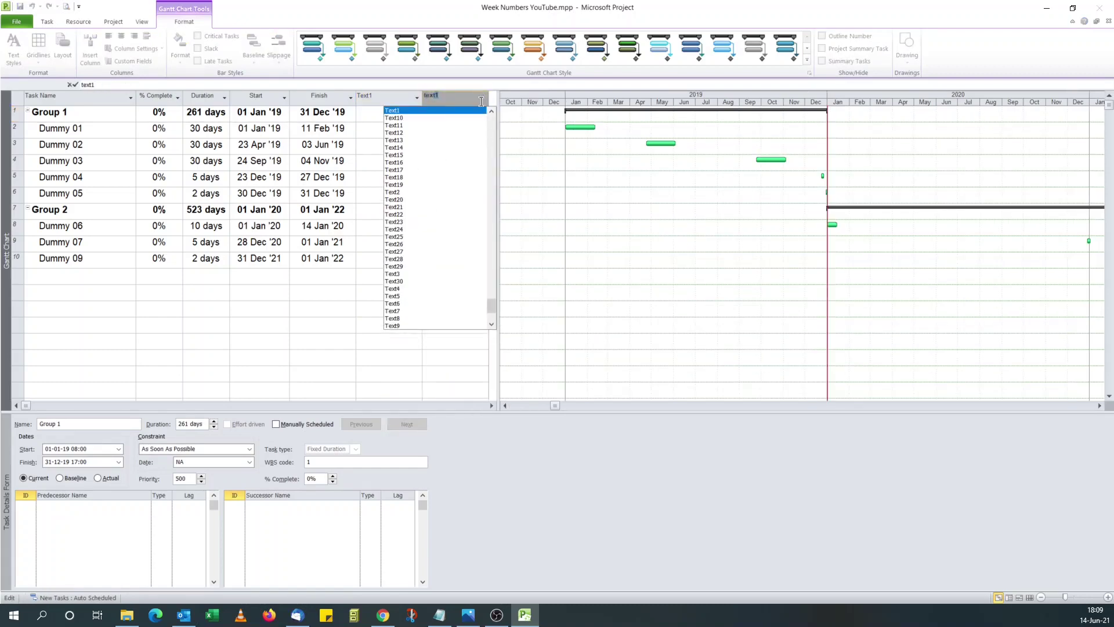
pyautogui.click(401, 191)
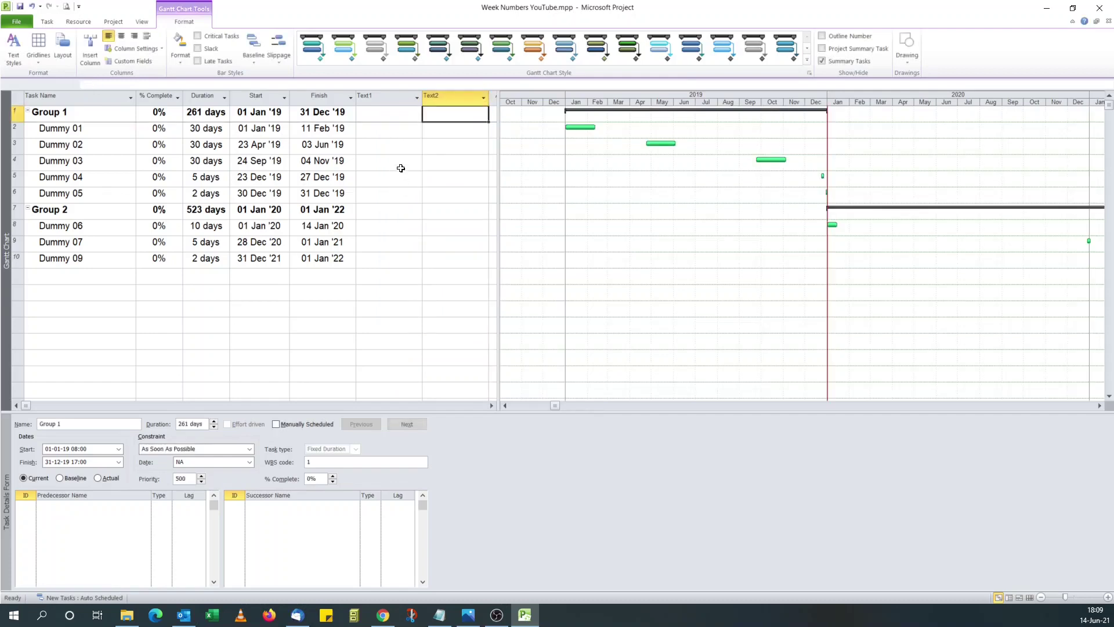
# Rename custom field Text1 to 'Start Week No.'.
pyautogui.click(129, 60)
pyautogui.click(475, 296)
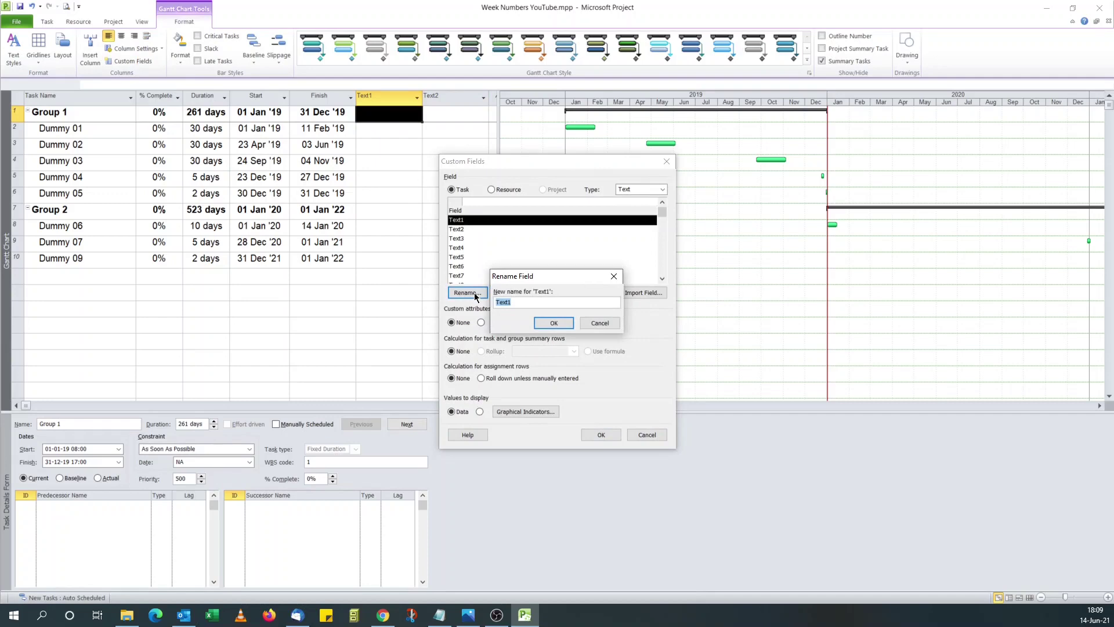
pyautogui.write('Start Week ')
pyautogui.write('No.')
pyautogui.click(554, 322)
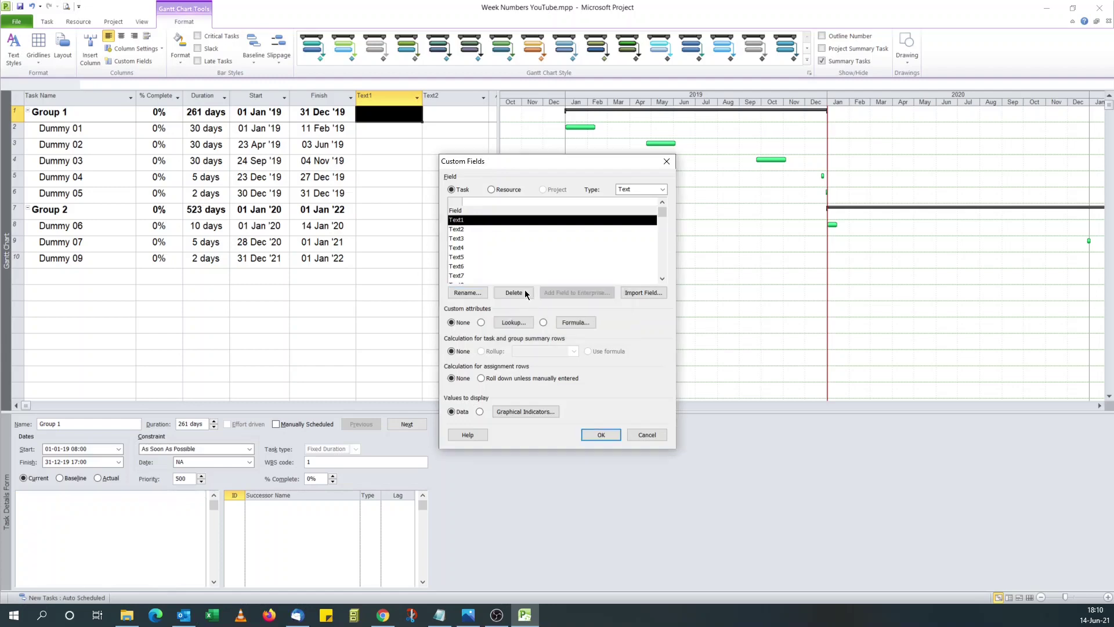
# Rename Text2 to 'Finish Week No.' and reselect Start Week No.
pyautogui.click(460, 230)
pyautogui.click(470, 293)
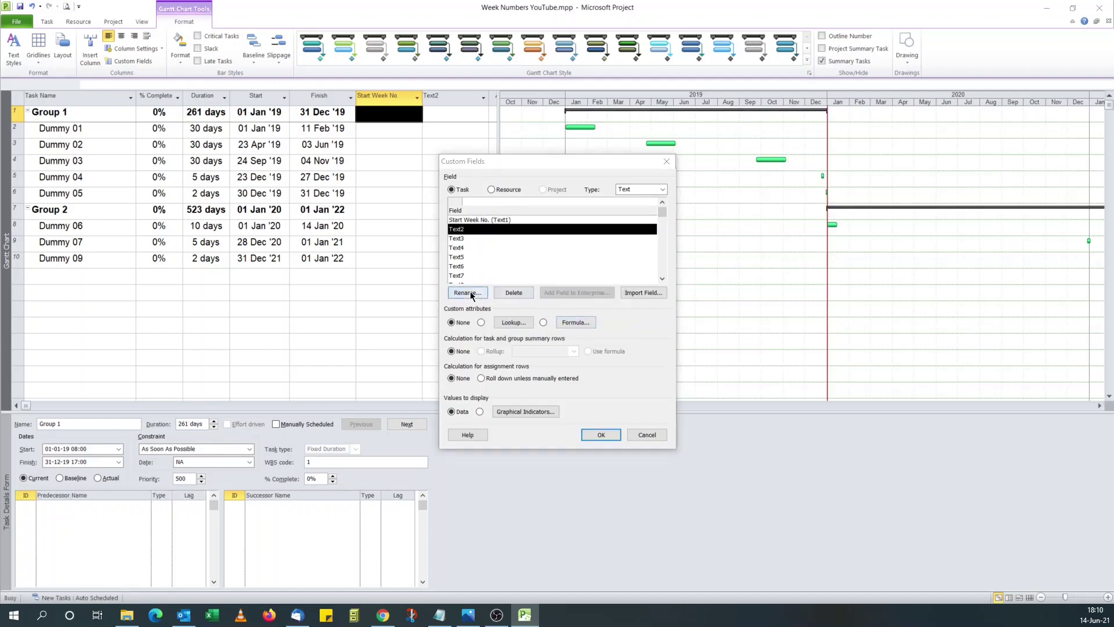
pyautogui.write('Fin')
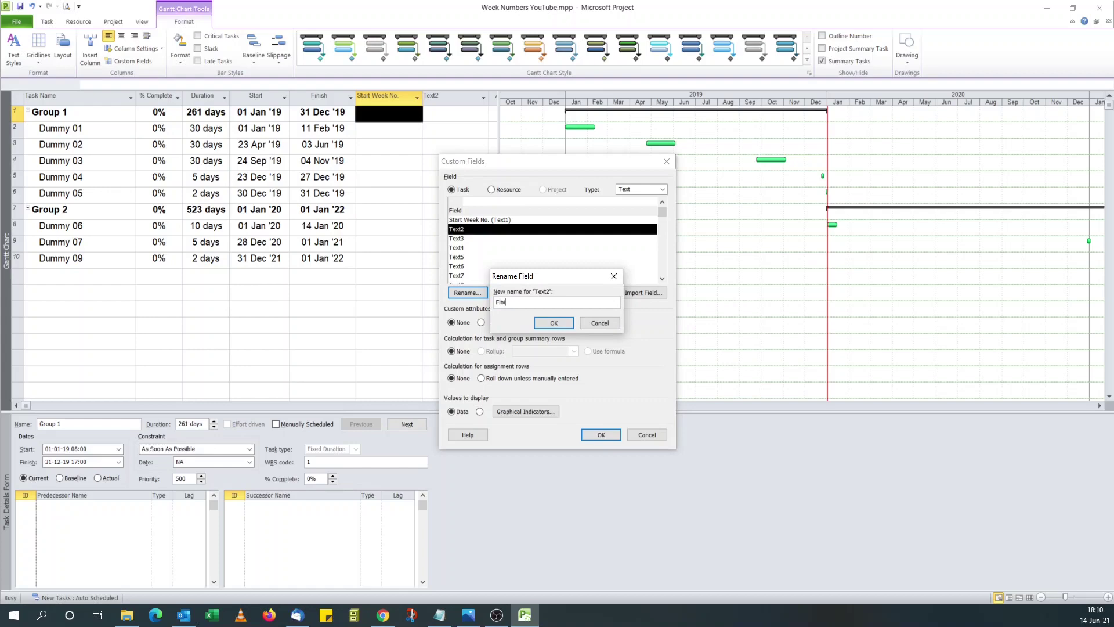
pyautogui.write('ish Week No.')
pyautogui.click(553, 323)
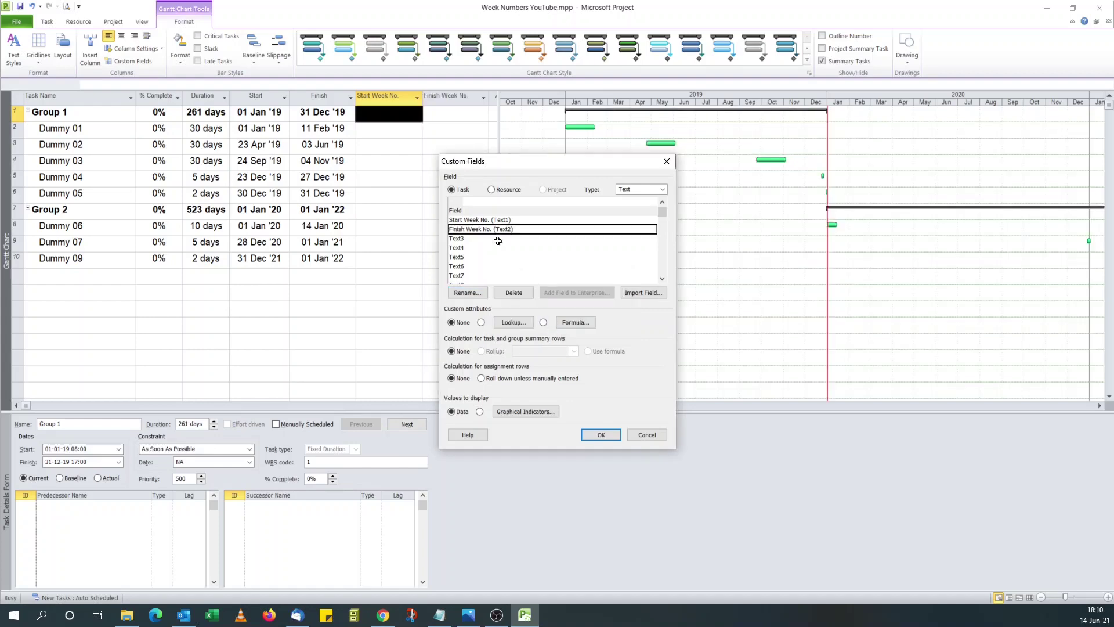
pyautogui.click(488, 221)
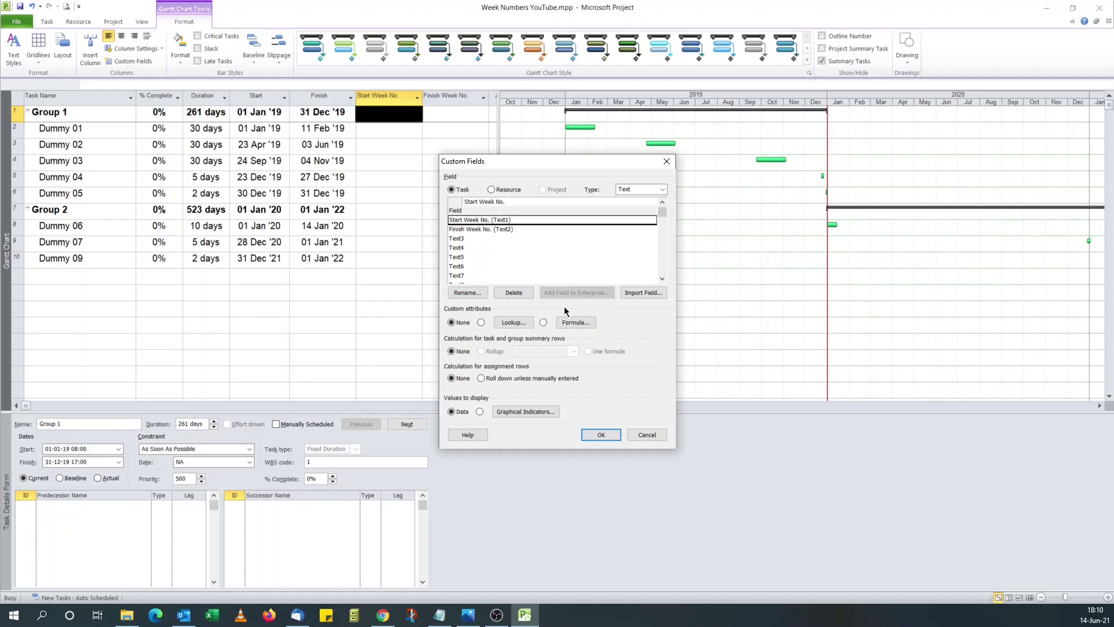
# Insert a DatePart template into the Start Week No. formula, then switch to the browser.
pyautogui.click(573, 322)
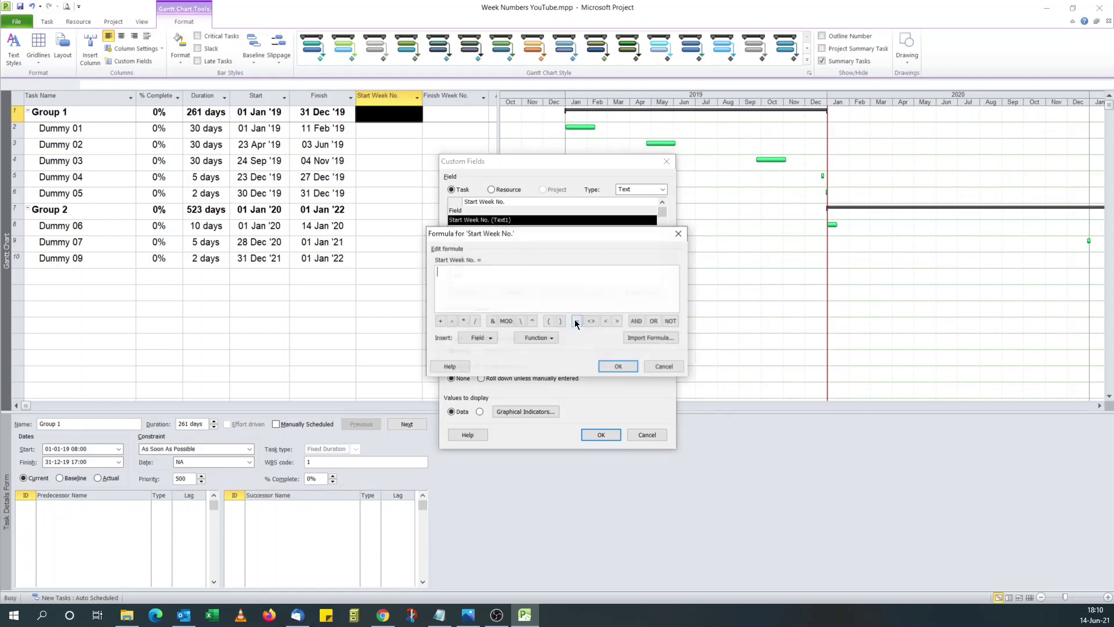
pyautogui.click(538, 338)
pyautogui.click(560, 365)
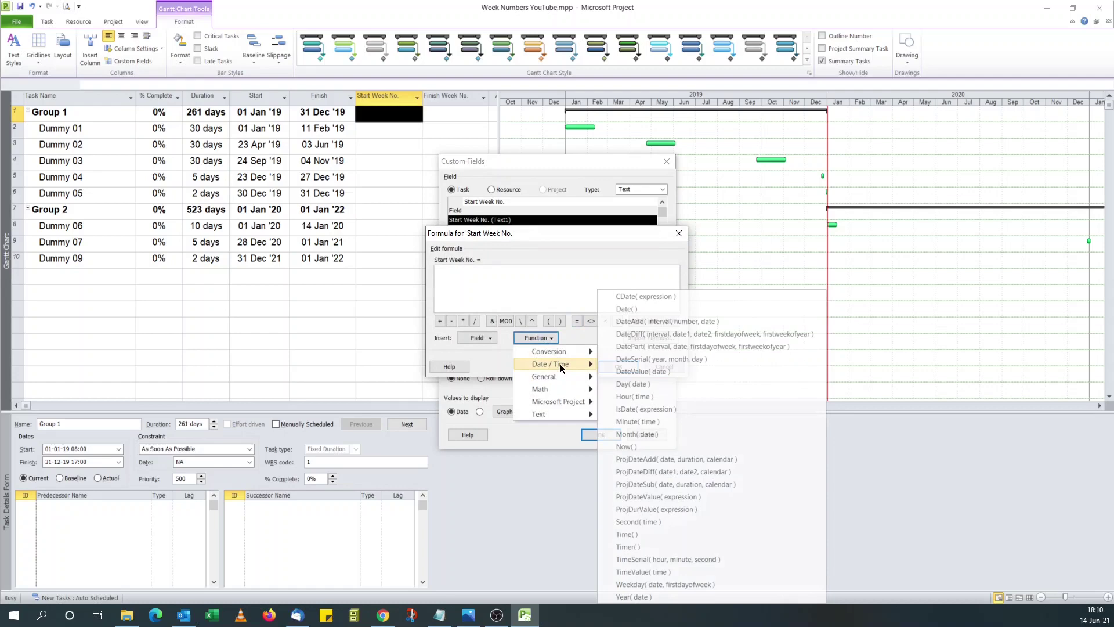
pyautogui.click(643, 346)
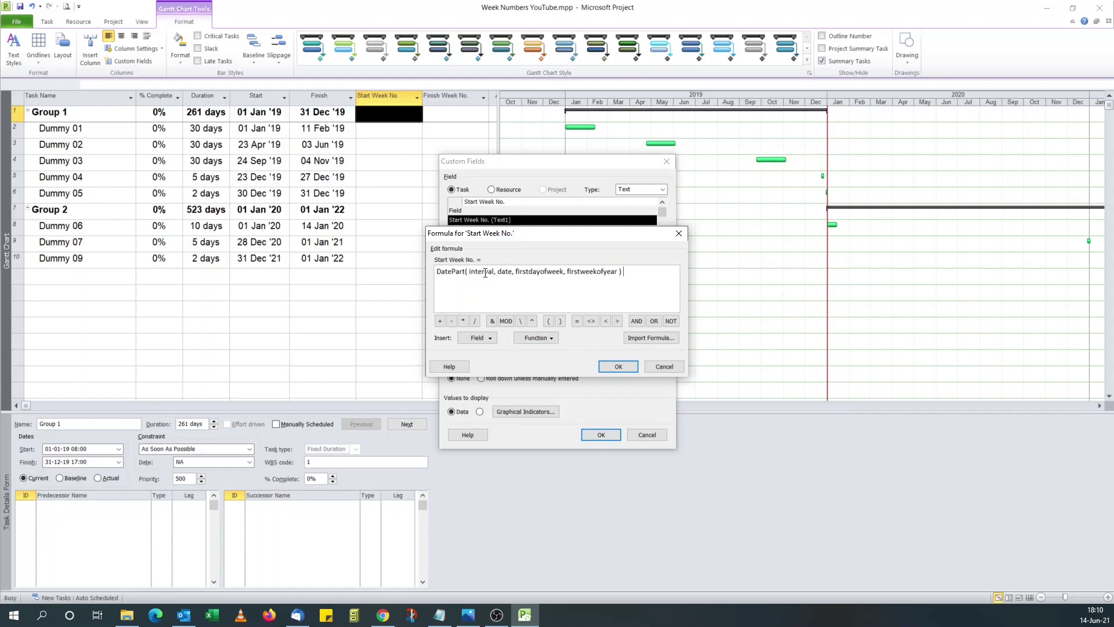
pyautogui.click(383, 616)
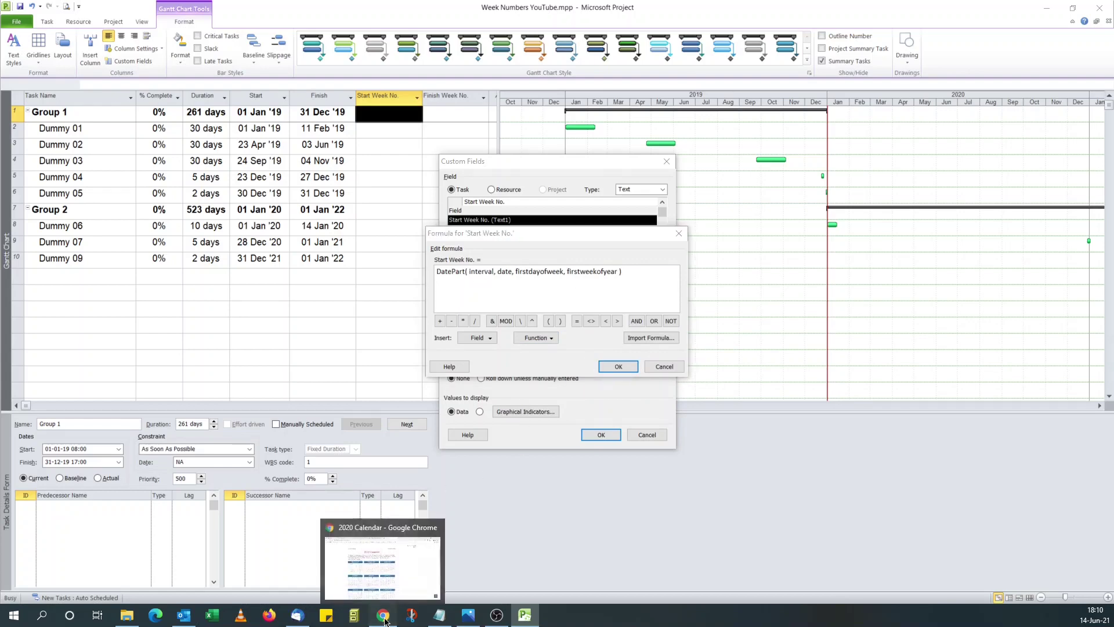
# Find 'datepart' on the Project custom-field functions help page.
pyautogui.click(377, 11)
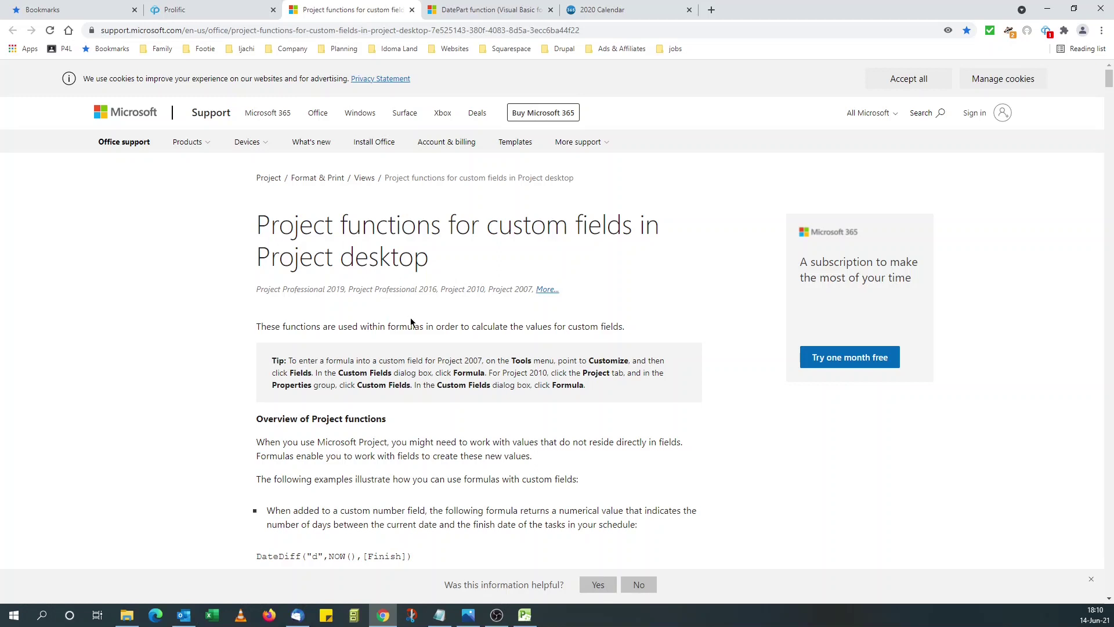
pyautogui.hotkey('ctrl', 'f')
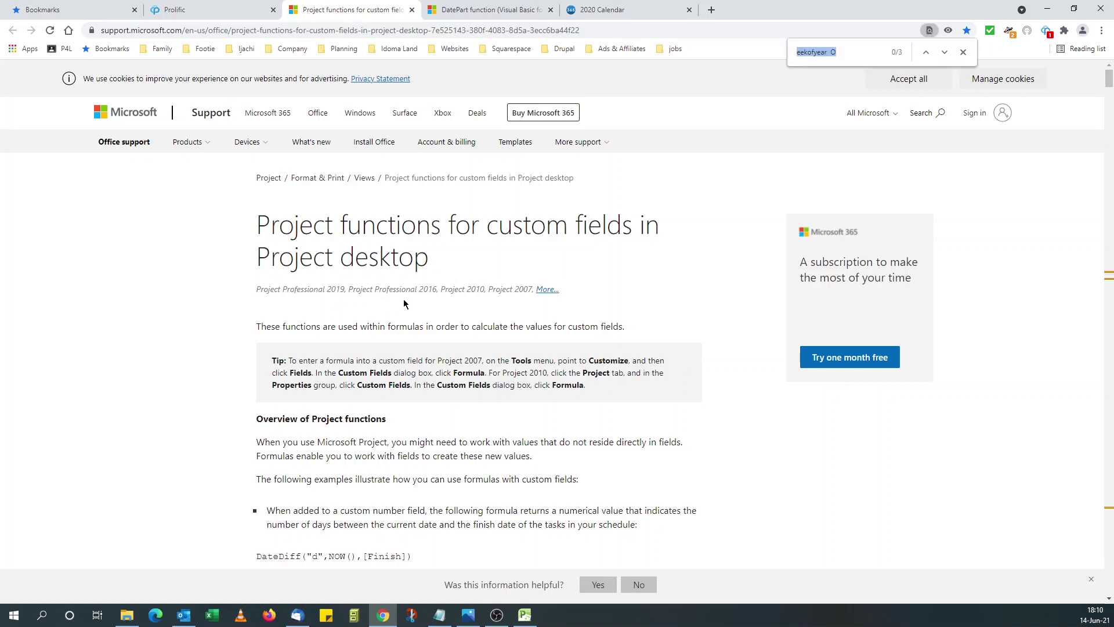
pyautogui.write('da')
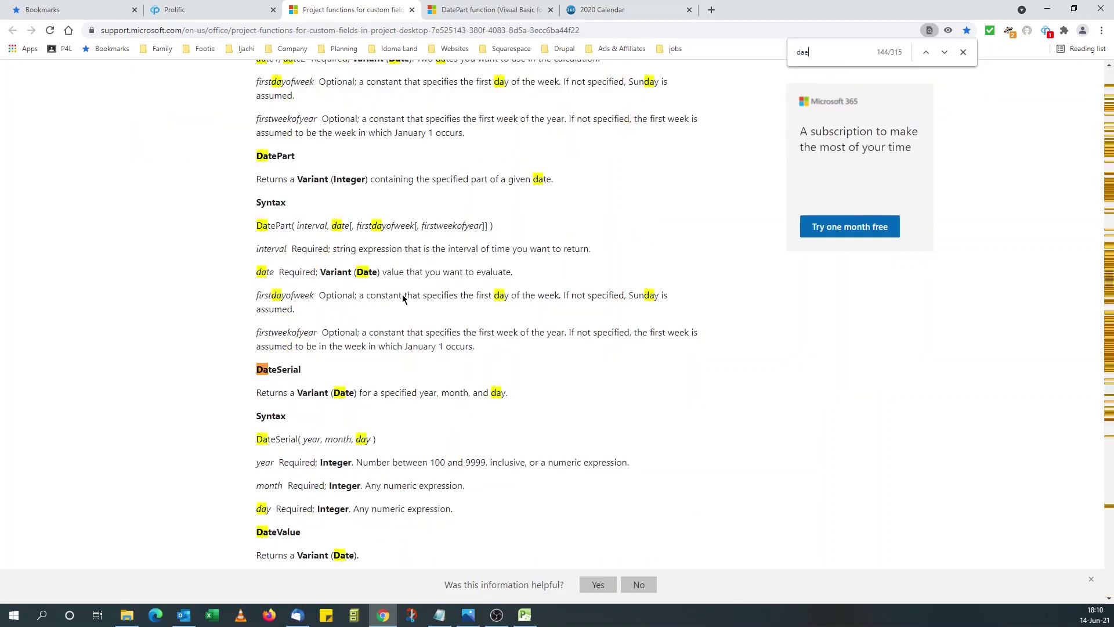
pyautogui.write('e')
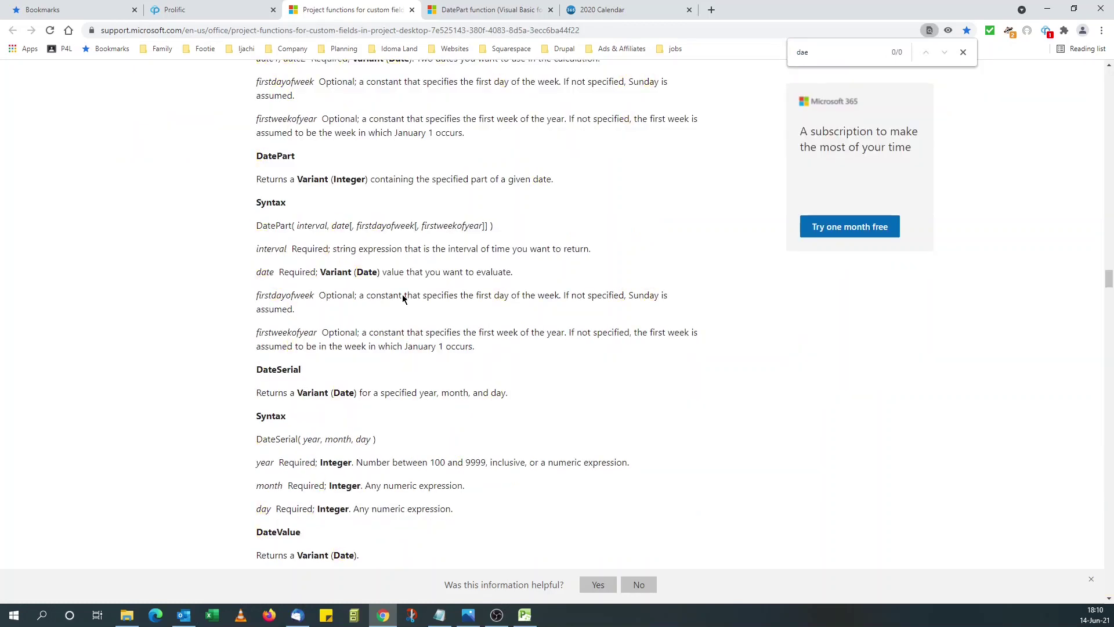
pyautogui.press('BackSpace')
pyautogui.write('tepart')
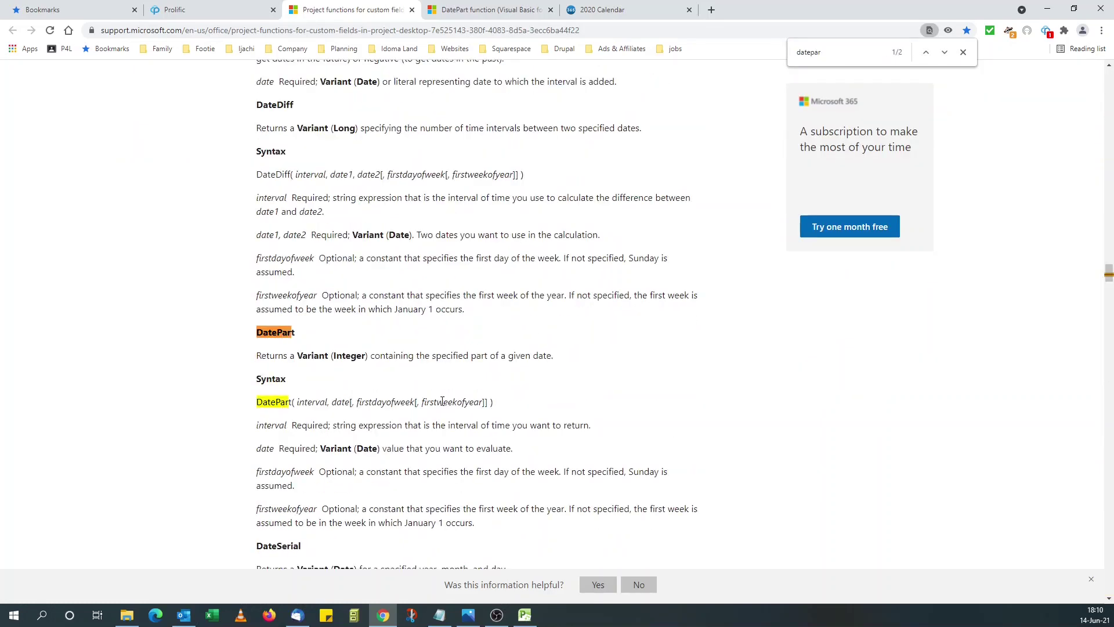
pyautogui.click(963, 52)
pyautogui.scroll(-2, 435, 362)
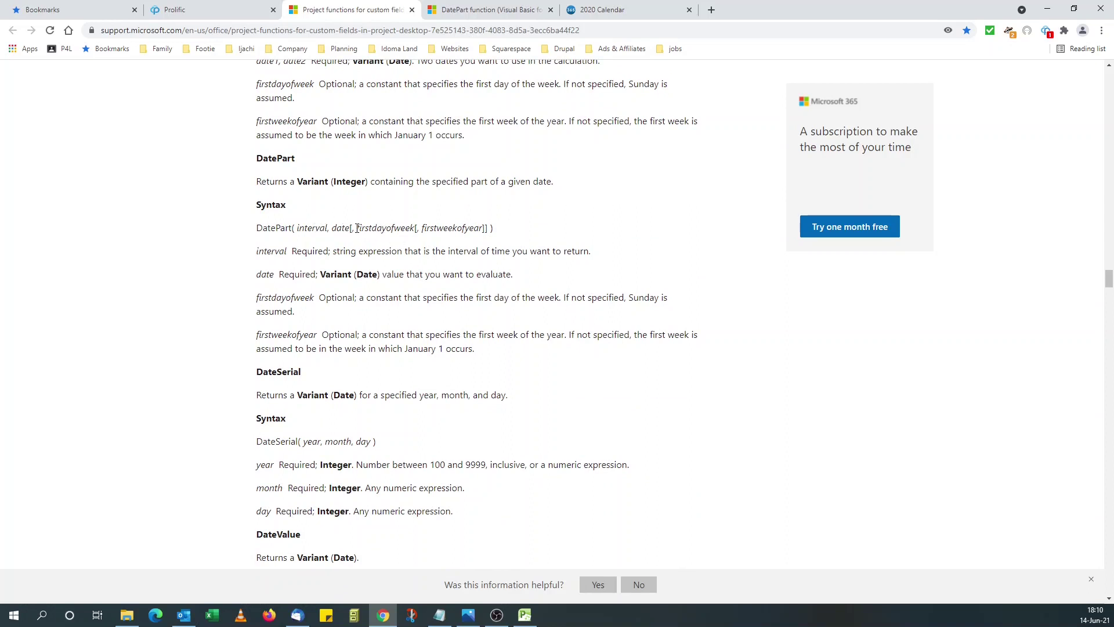
# Study DatePart's firstdayofweek and firstweekofyear arguments and their descriptions.
pyautogui.moveTo(356, 229); pyautogui.dragTo(483, 231)
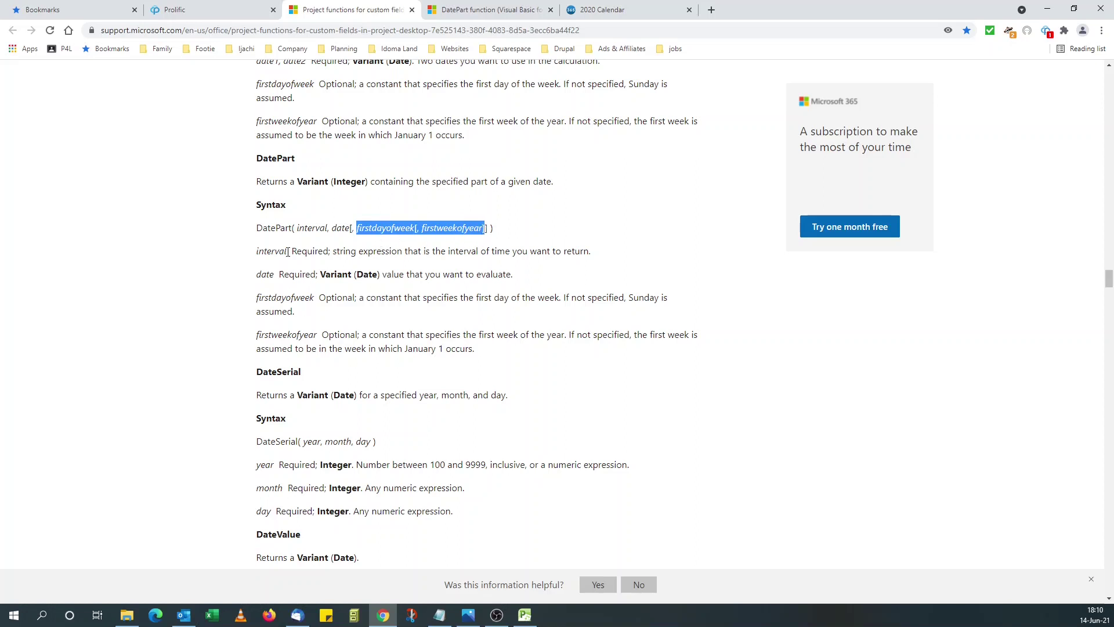
pyautogui.moveTo(260, 252)
pyautogui.mouseDown()
pyautogui.moveTo(421, 274)
pyautogui.moveTo(570, 278)
pyautogui.moveTo(581, 350)
pyautogui.mouseUp()
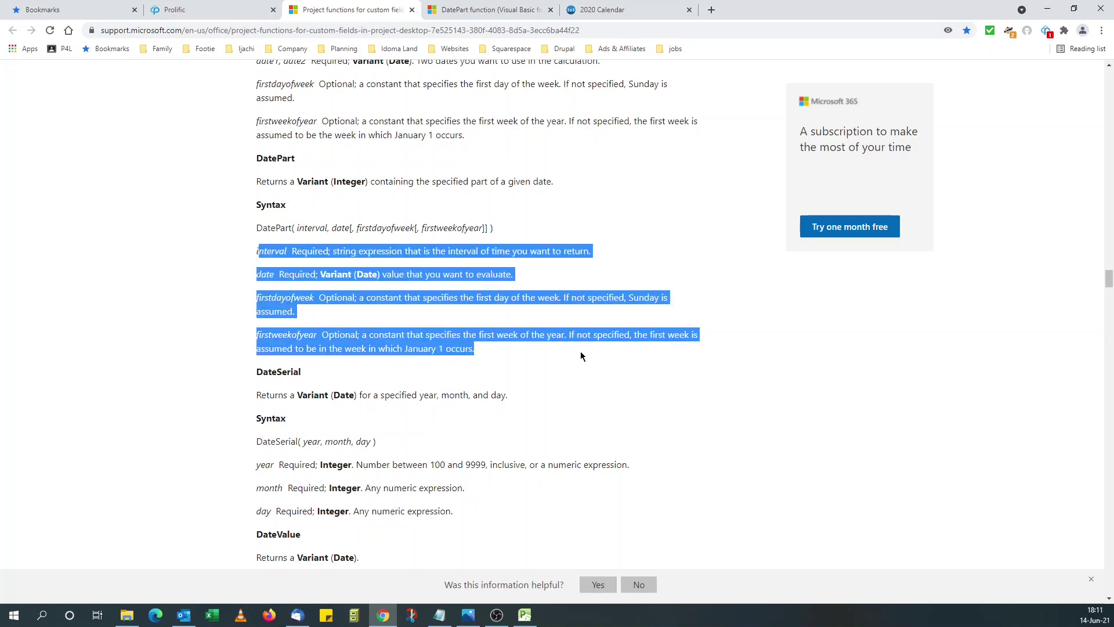
pyautogui.click(451, 298)
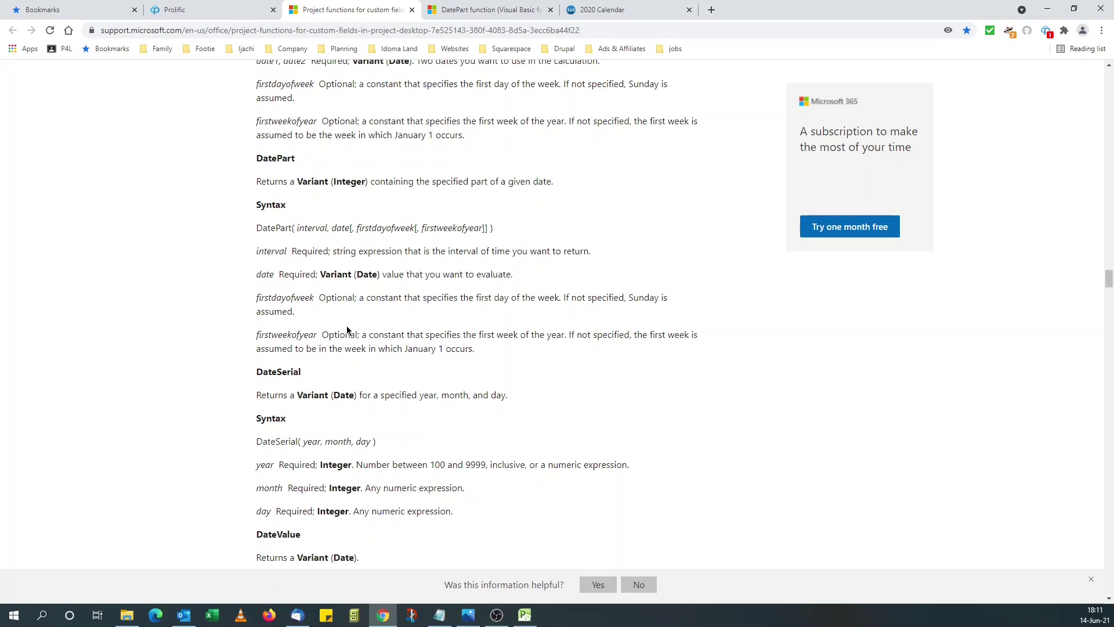
# In the DatePart reference, confirm that interval 'ww' means Week.
pyautogui.click(499, 9)
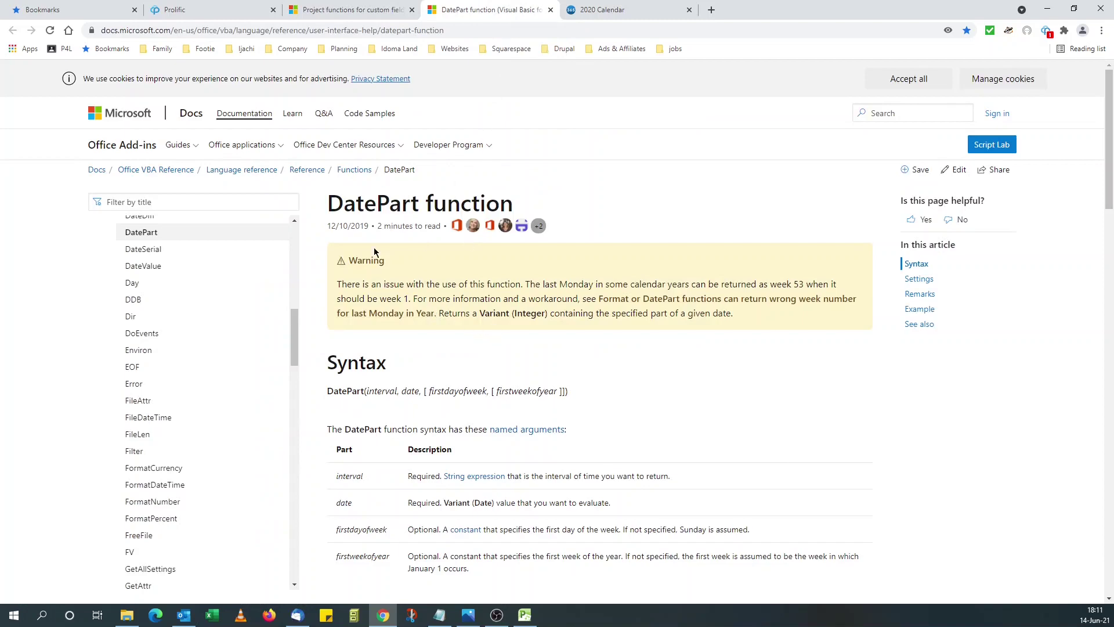
pyautogui.scroll(-1, 499, 461)
pyautogui.scroll(-1, 500, 459)
pyautogui.scroll(-2, 501, 459)
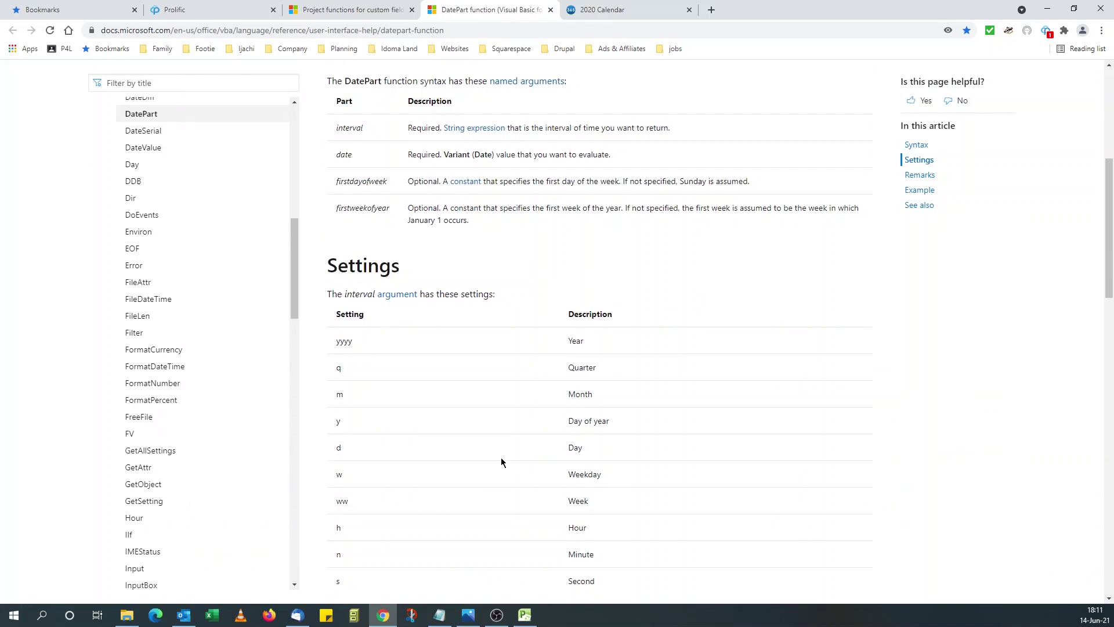
pyautogui.scroll(1, 500, 457)
pyautogui.scroll(1, 501, 454)
pyautogui.scroll(-3, 500, 455)
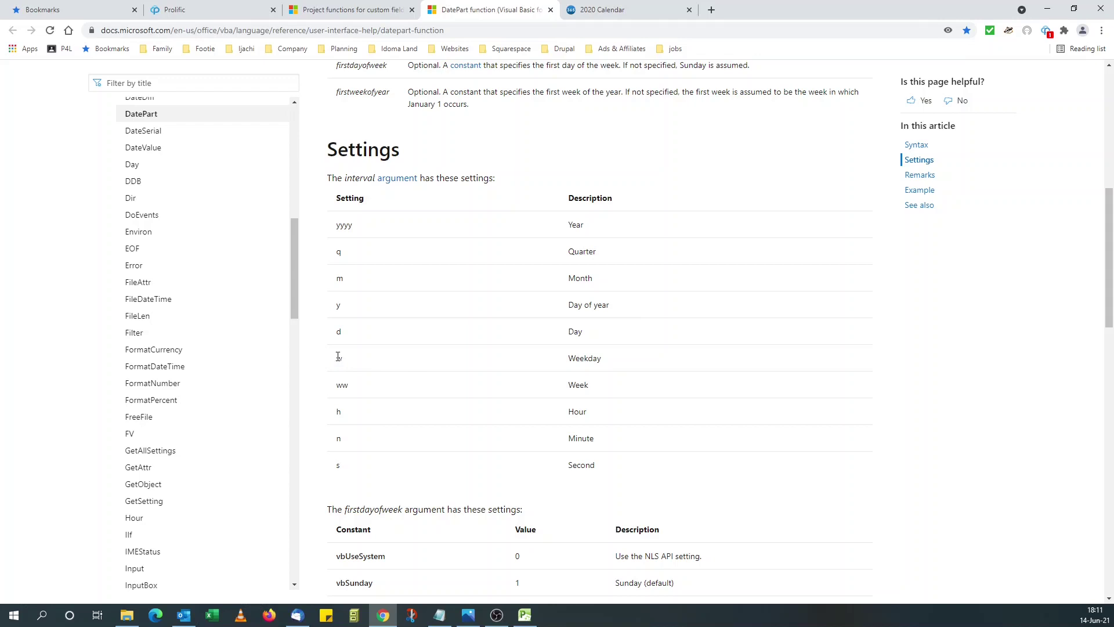
pyautogui.moveTo(569, 355); pyautogui.dragTo(609, 366)
pyautogui.moveTo(591, 388); pyautogui.dragTo(568, 386)
pyautogui.moveTo(336, 386); pyautogui.dragTo(348, 386)
pyautogui.moveTo(603, 389); pyautogui.dragTo(568, 386)
pyautogui.scroll(-3, 393, 393)
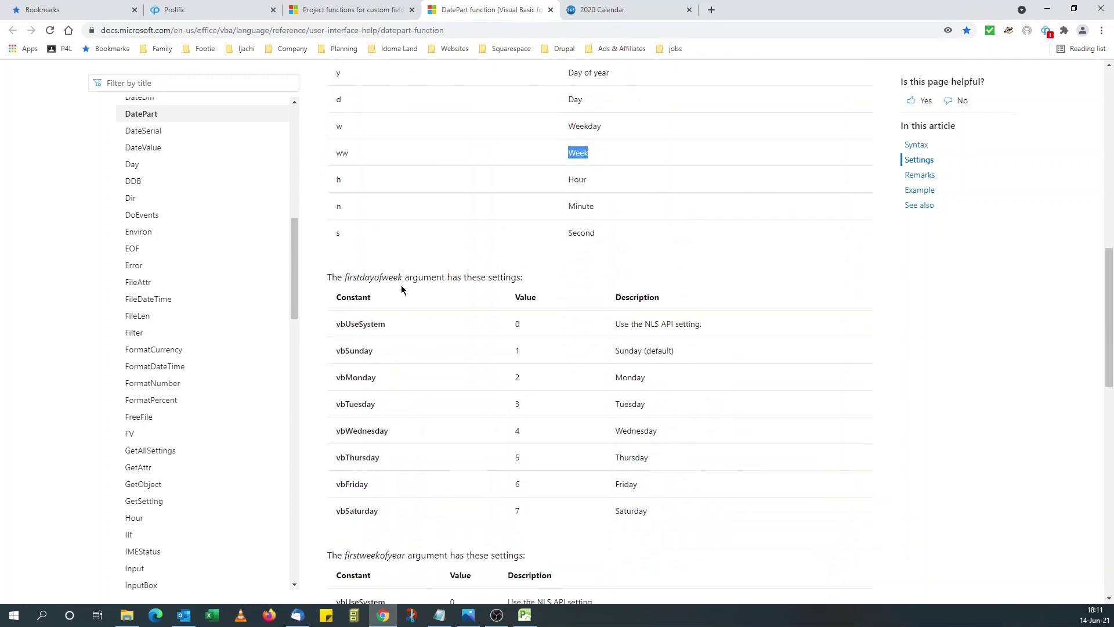
pyautogui.scroll(-1, 422, 320)
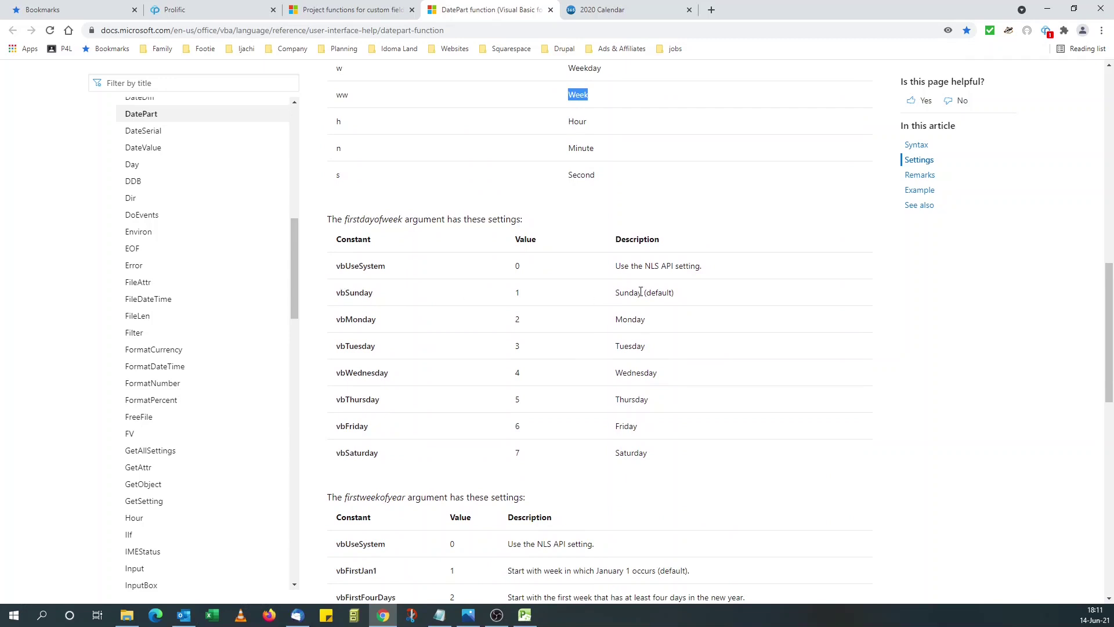
# Check firstdayofweek 1 (vbSunday) and firstweekofyear 2 (first four-day week).
pyautogui.doubleClick(516, 295)
pyautogui.scroll(-2, 561, 331)
pyautogui.scroll(-2, 524, 331)
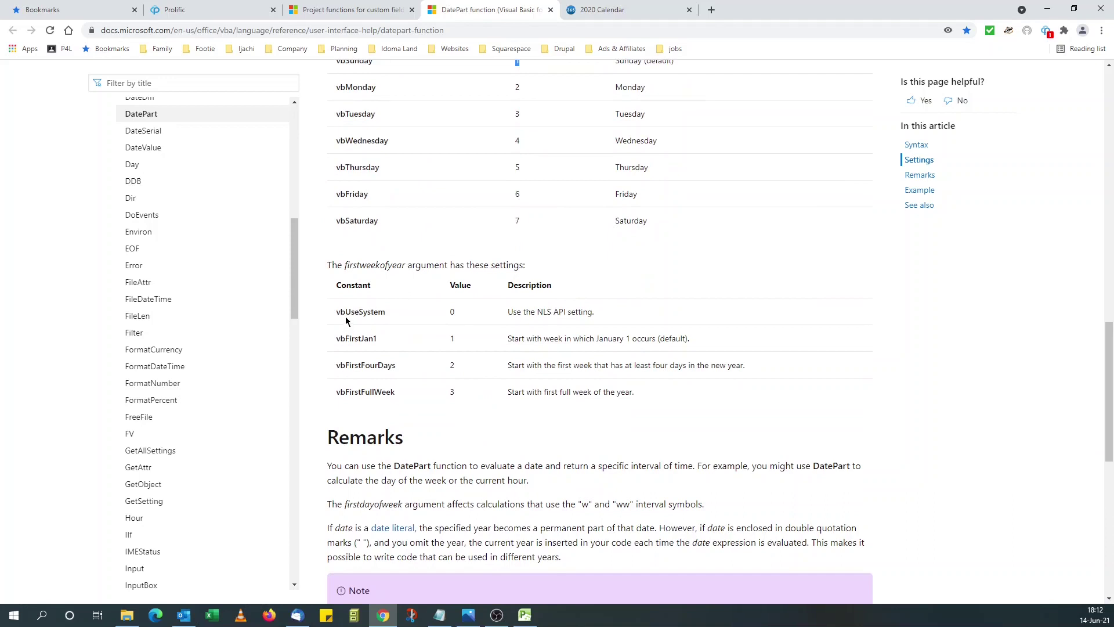
pyautogui.moveTo(336, 313); pyautogui.dragTo(609, 318)
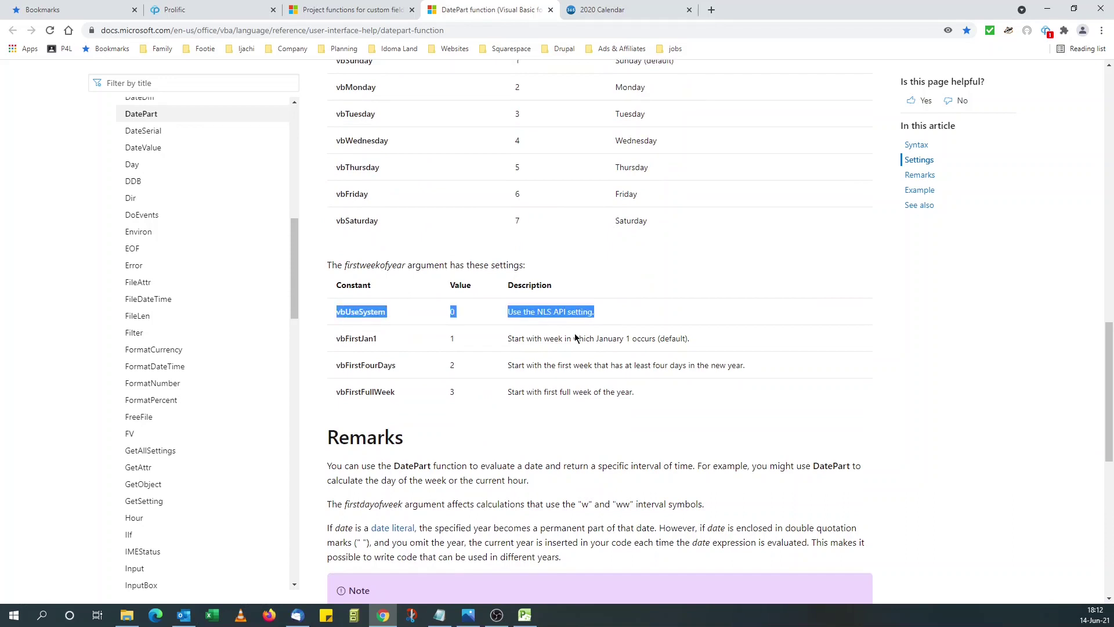
pyautogui.click(456, 344)
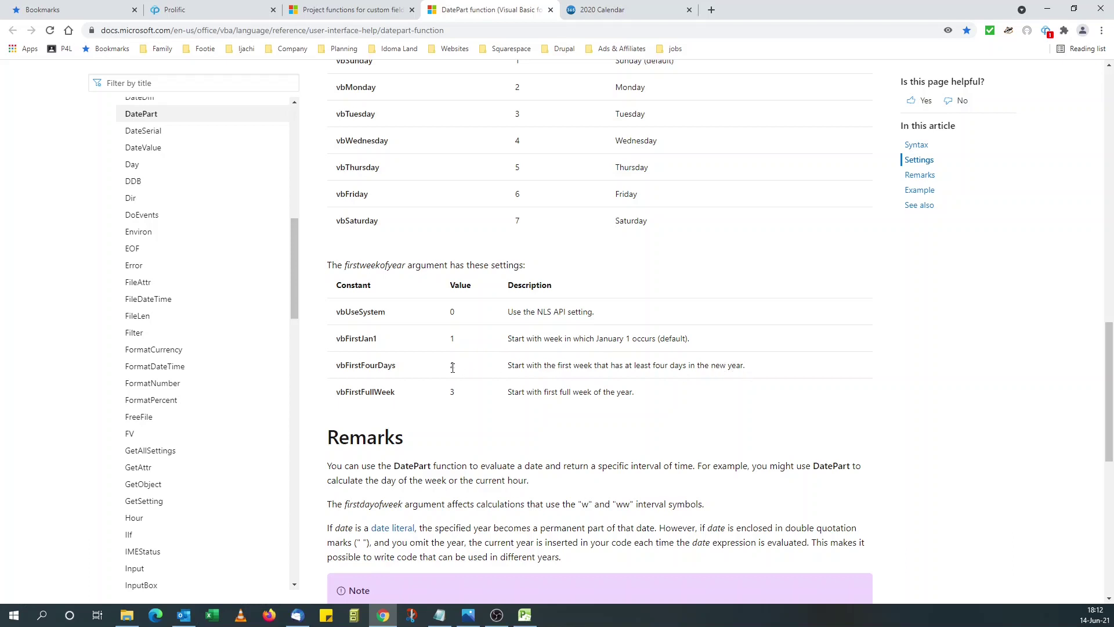
pyautogui.moveTo(452, 366); pyautogui.dragTo(745, 374)
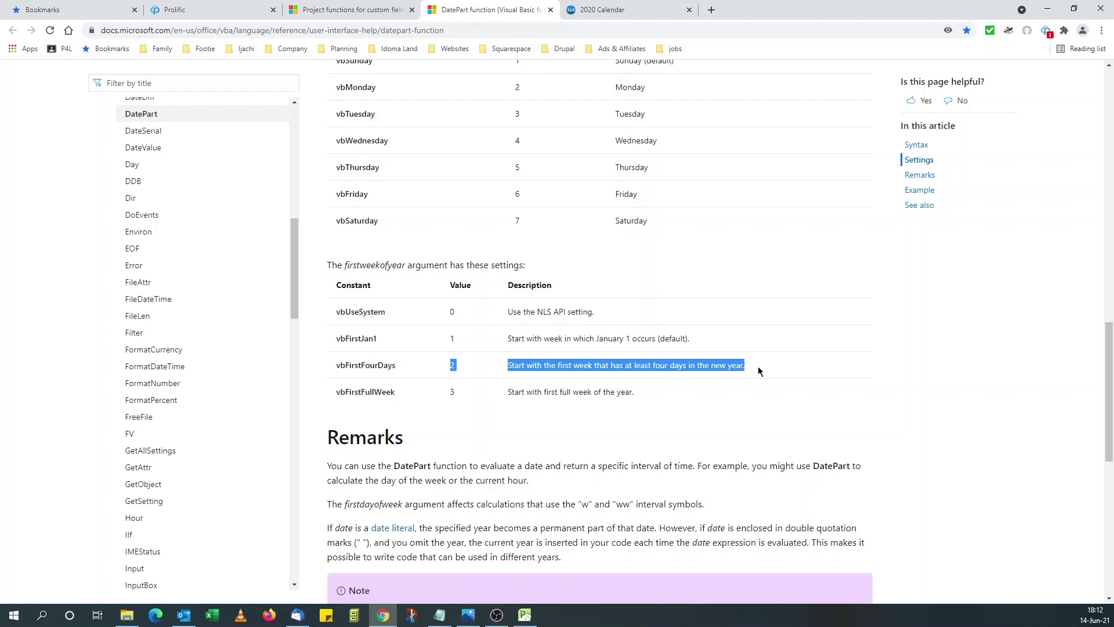
pyautogui.scroll(-1, 754, 366)
# Replace the interval and date placeholders with "ww" and the [Start] field.
pyautogui.hotkey('alt', 'Tab')
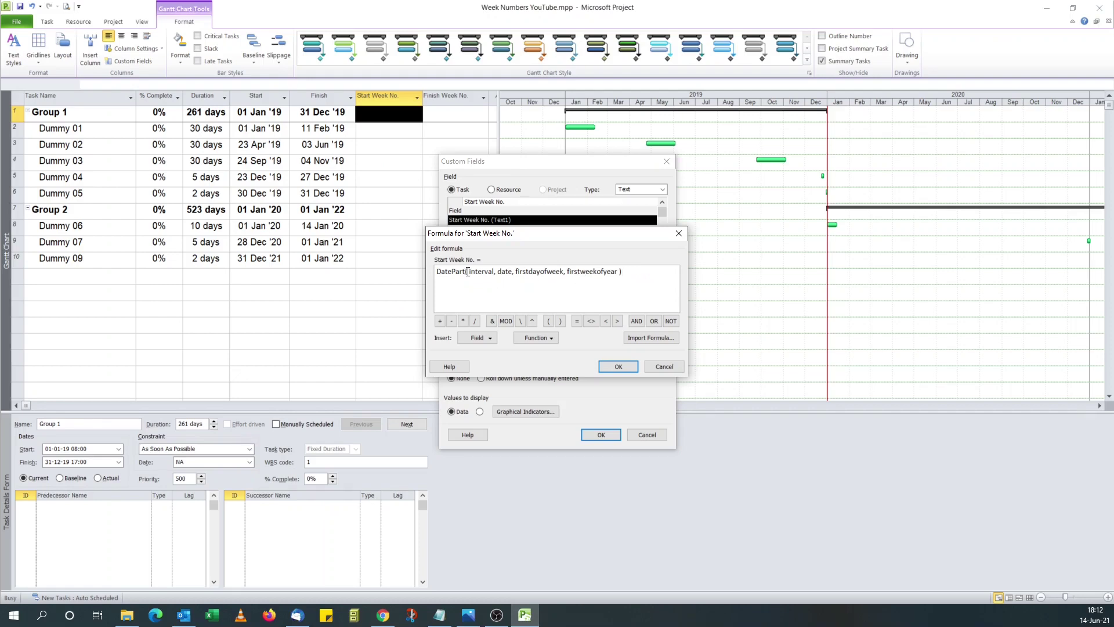
pyautogui.moveTo(470, 271); pyautogui.dragTo(496, 272)
pyautogui.press('Left')
pyautogui.doubleClick(493, 272)
pyautogui.write('"ww')
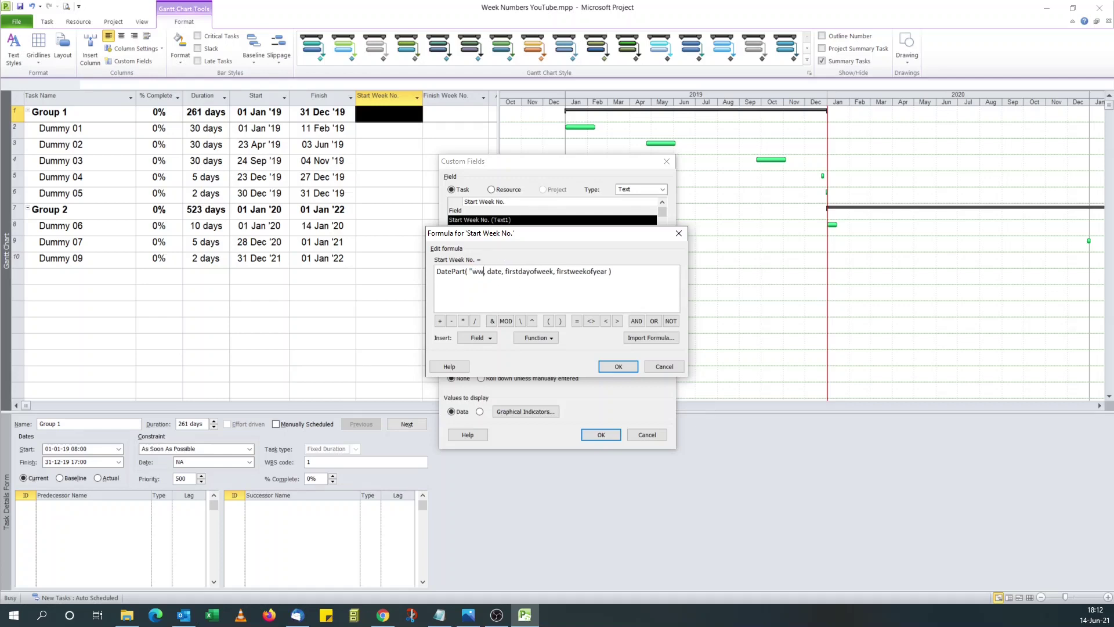
pyautogui.write('"')
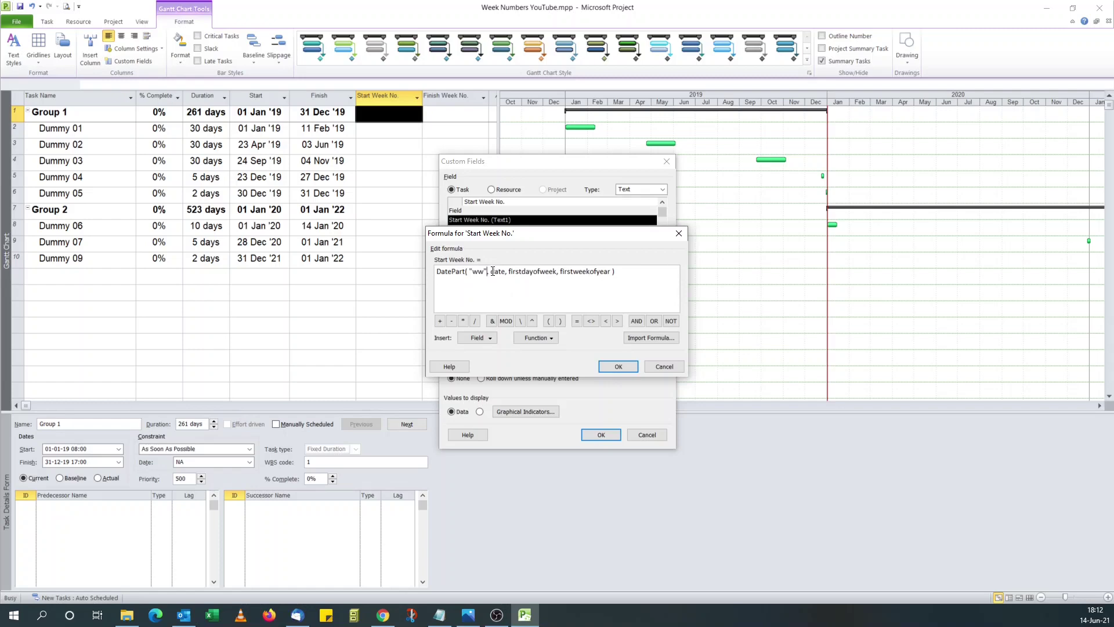
pyautogui.doubleClick(498, 273)
pyautogui.click(481, 339)
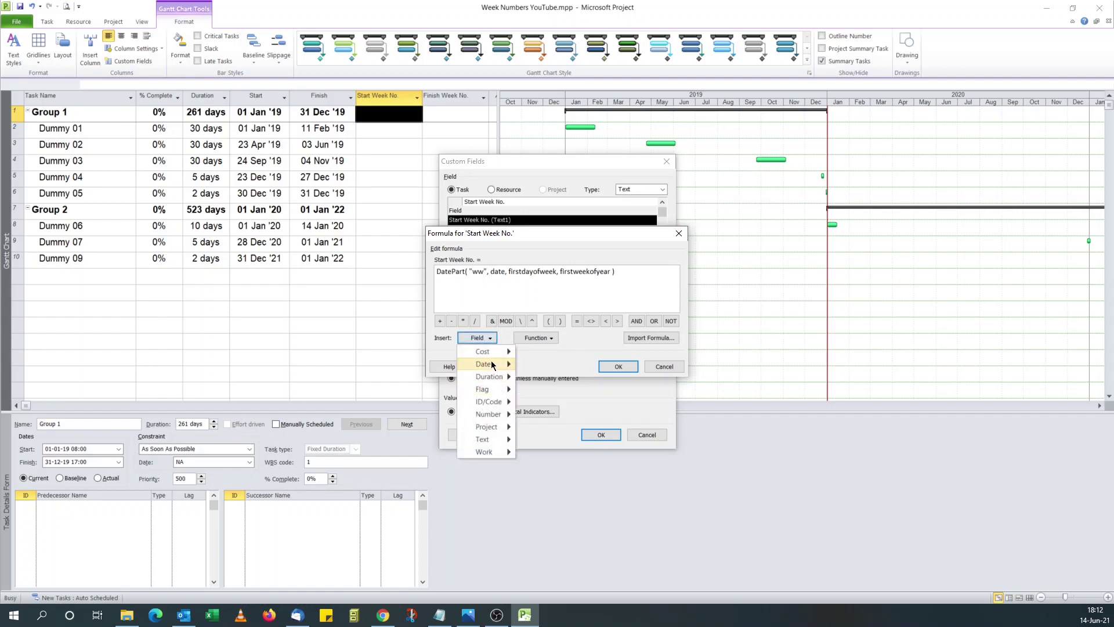
pyautogui.moveTo(484, 364)
pyautogui.click(553, 571)
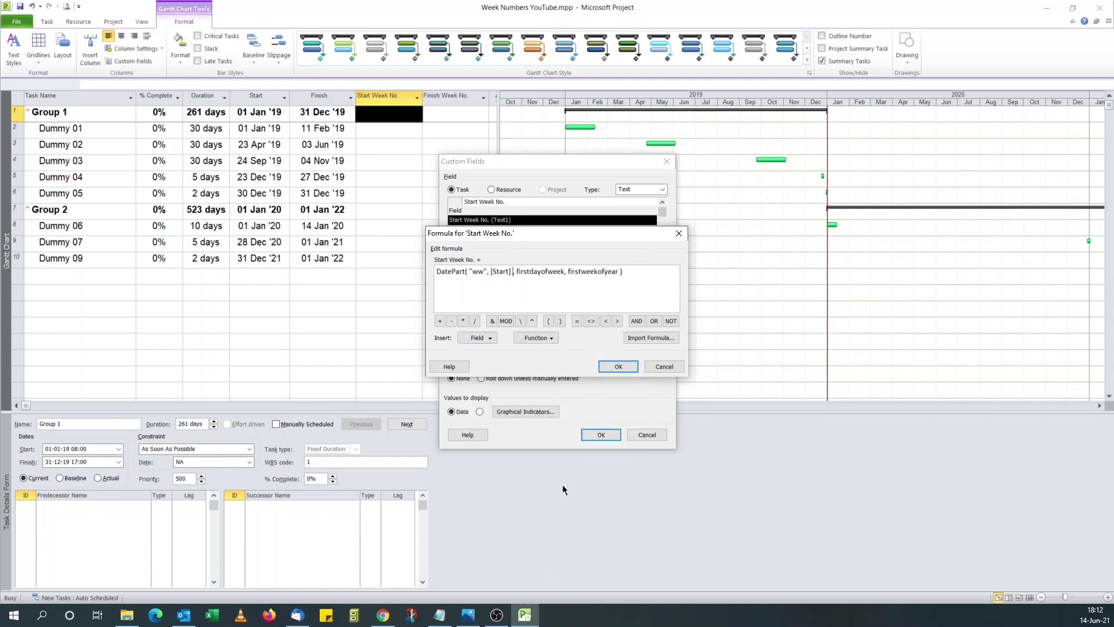
# Set firstdayofweek to 1 and firstweekofyear to 2, accepting the recalculation.
pyautogui.moveTo(517, 273); pyautogui.dragTo(566, 271)
pyautogui.write('1')
pyautogui.moveTo(525, 271); pyautogui.dragTo(570, 273)
pyautogui.write('2')
pyautogui.click(611, 368)
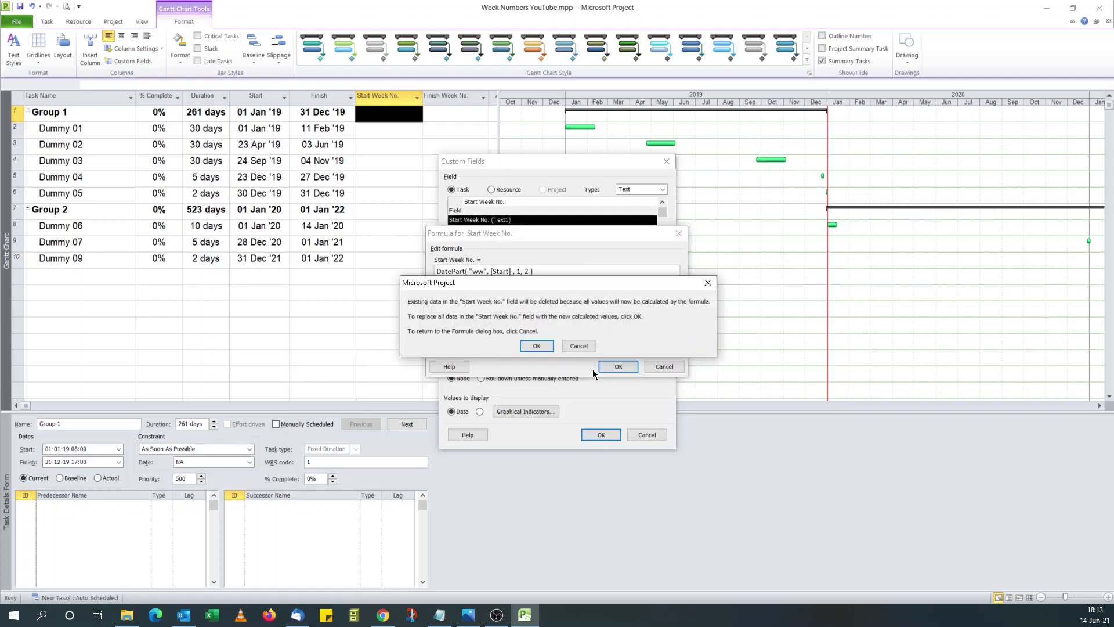
pyautogui.click(538, 345)
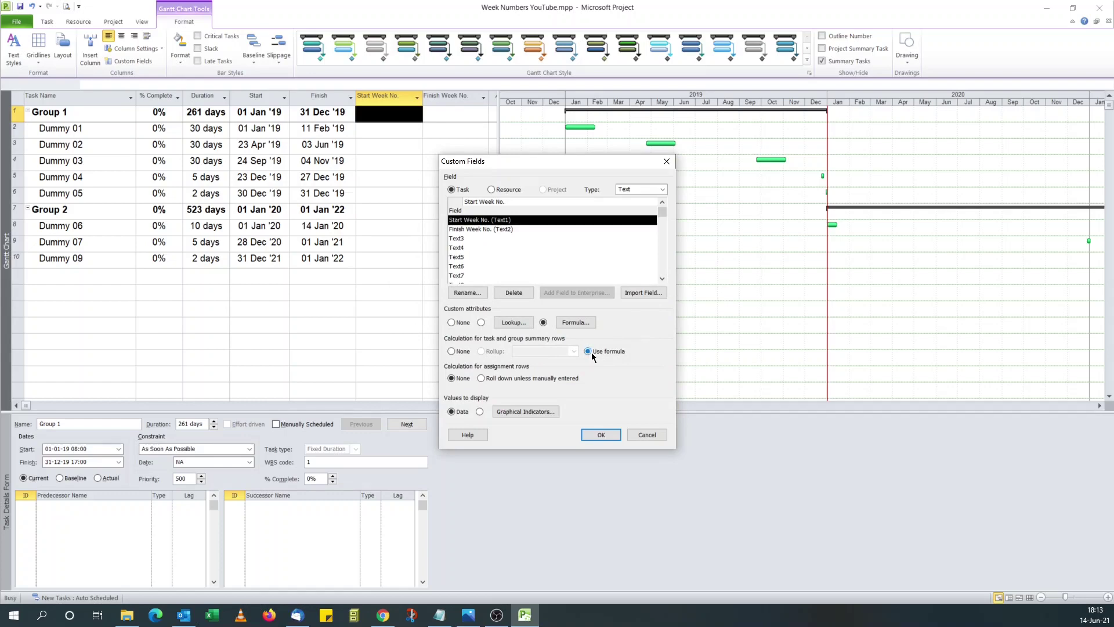
# Start a DatePart formula for the Finish Week No. field.
pyautogui.click(486, 230)
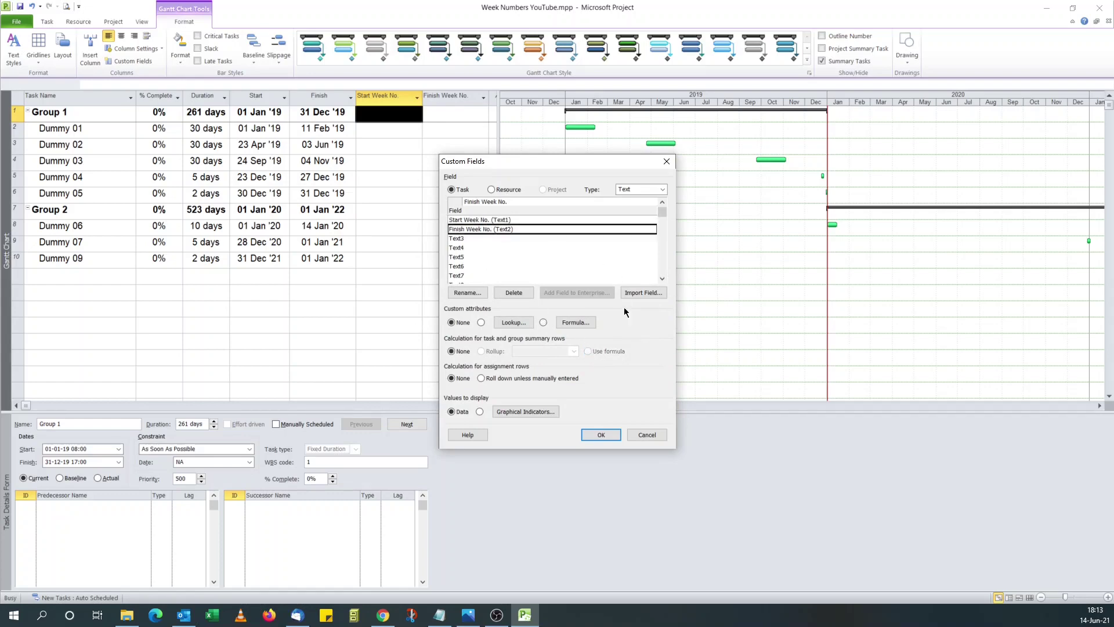
pyautogui.click(577, 326)
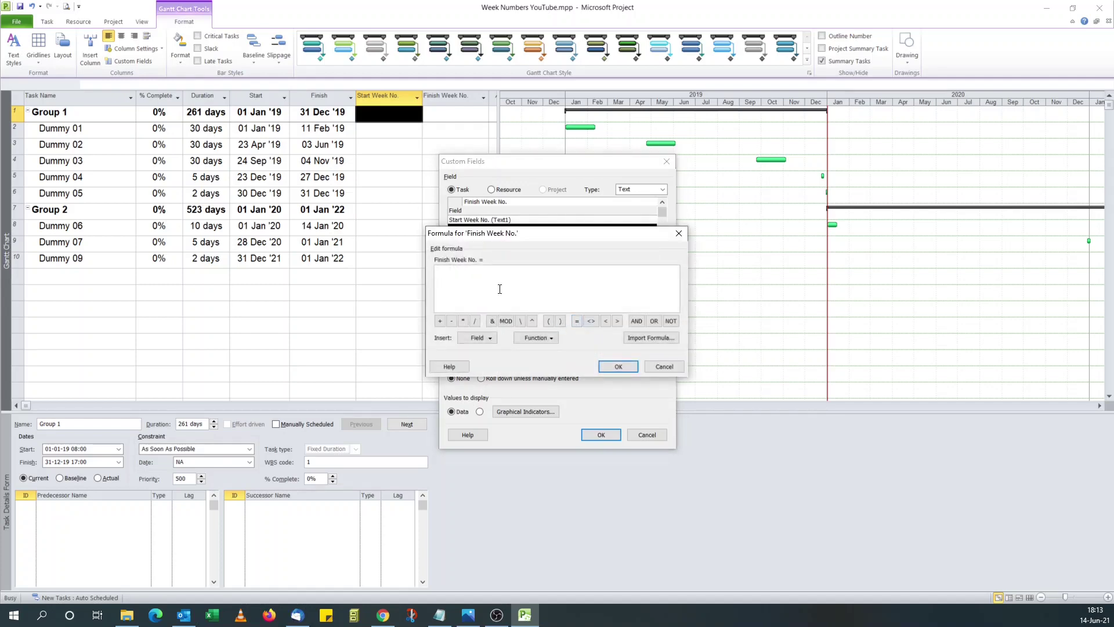
pyautogui.click(546, 338)
pyautogui.moveTo(550, 364)
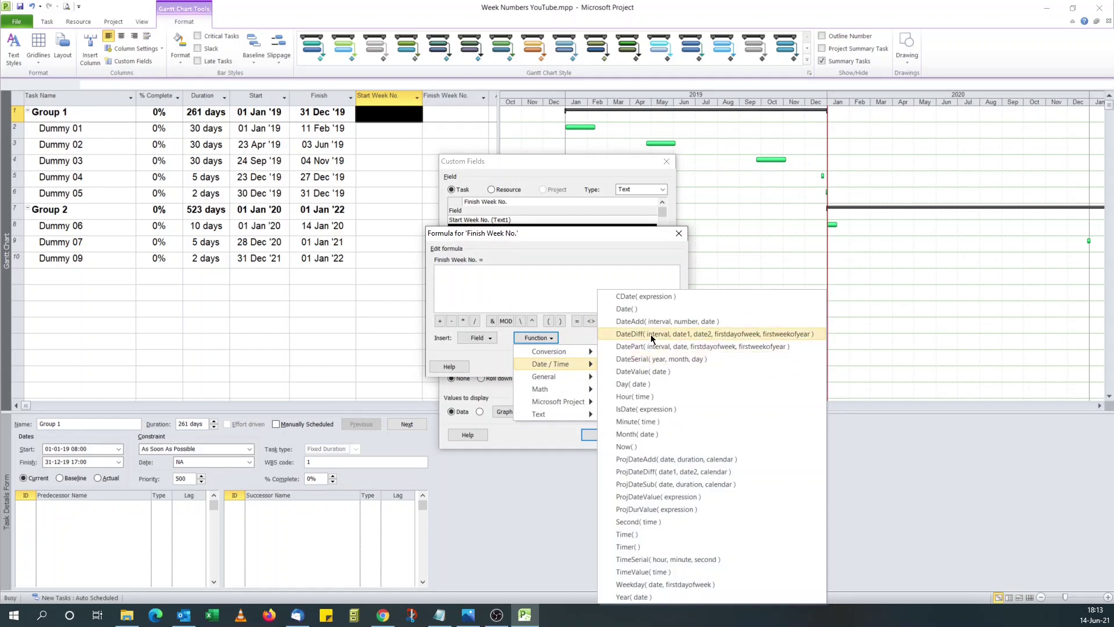
pyautogui.click(648, 345)
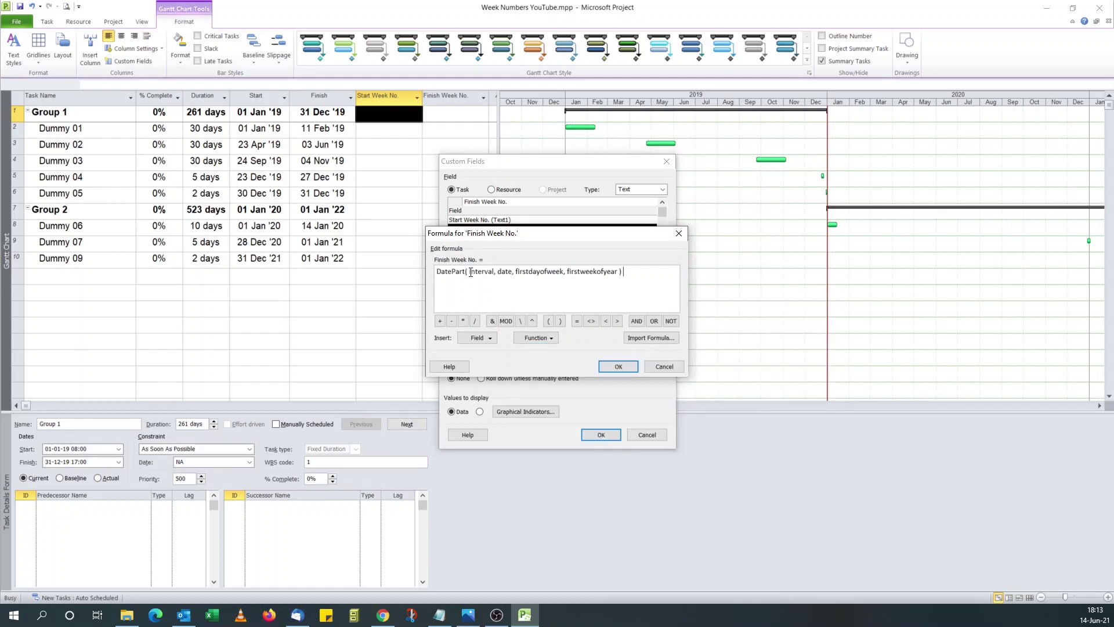
# Fill in interval "ww" and the [Finish] field as the date argument.
pyautogui.moveTo(469, 272); pyautogui.dragTo(493, 272)
pyautogui.write('"ww"')
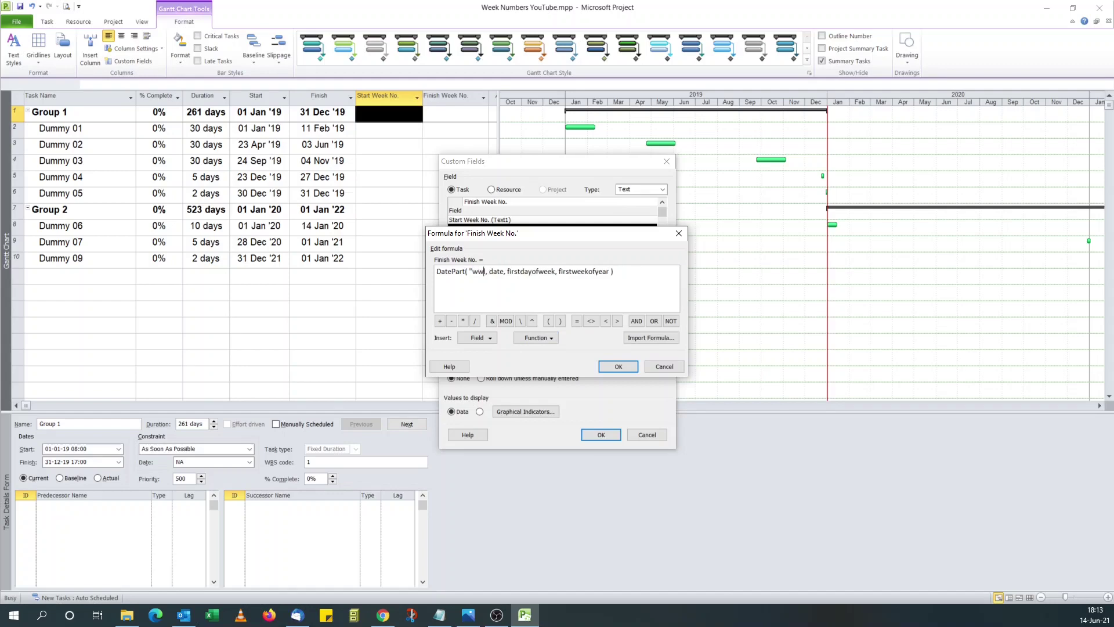
pyautogui.press('Delete')
pyautogui.moveTo(490, 271); pyautogui.dragTo(504, 273)
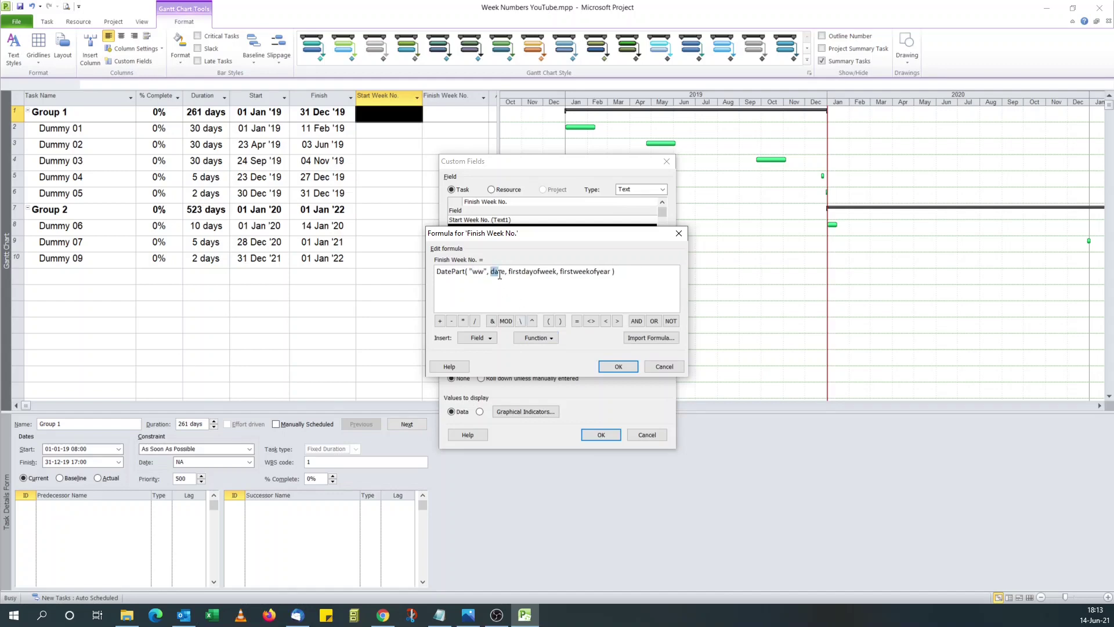
pyautogui.click(479, 338)
pyautogui.moveTo(484, 365)
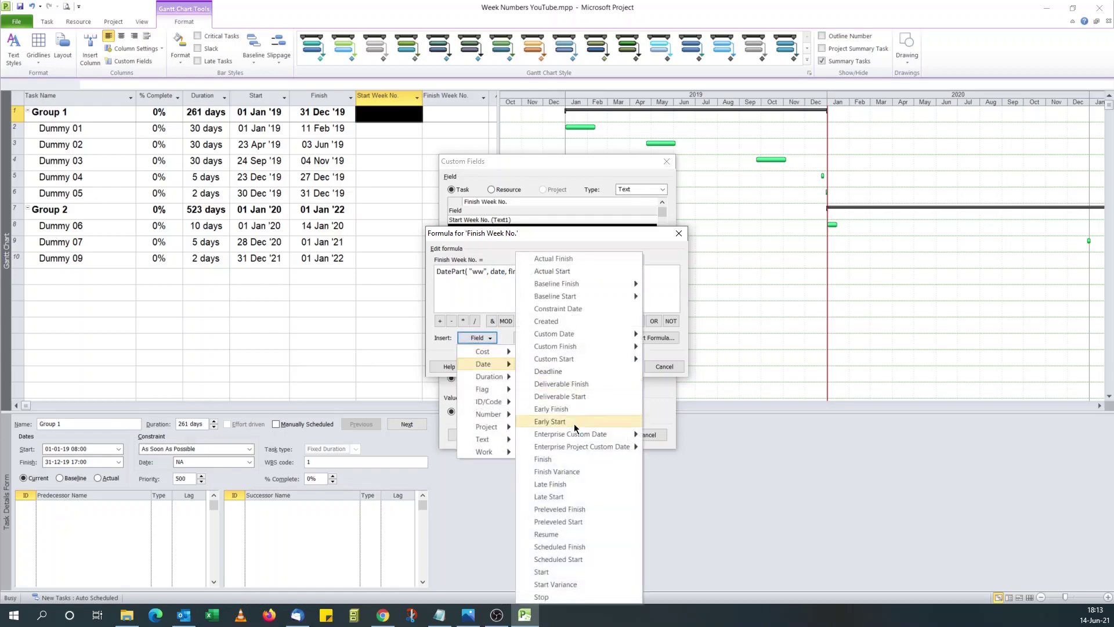
pyautogui.click(559, 458)
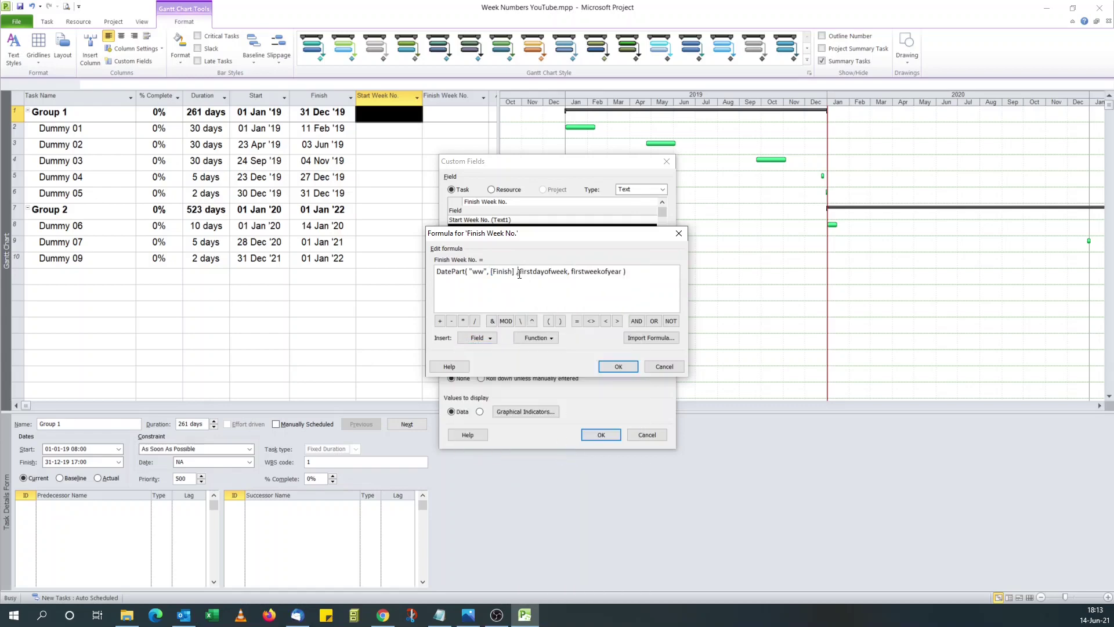
# Set firstdayofweek to 1 and firstweekofyear to 2.
pyautogui.moveTo(520, 272); pyautogui.dragTo(568, 272)
pyautogui.write('1,')
pyautogui.moveTo(525, 271); pyautogui.dragTo(579, 273)
pyautogui.press('BackSpace')
pyautogui.press('BackSpace')
pyautogui.write('2')
# Confirm the formula, accept recalculation, and apply it to summary rows too.
pyautogui.click(616, 365)
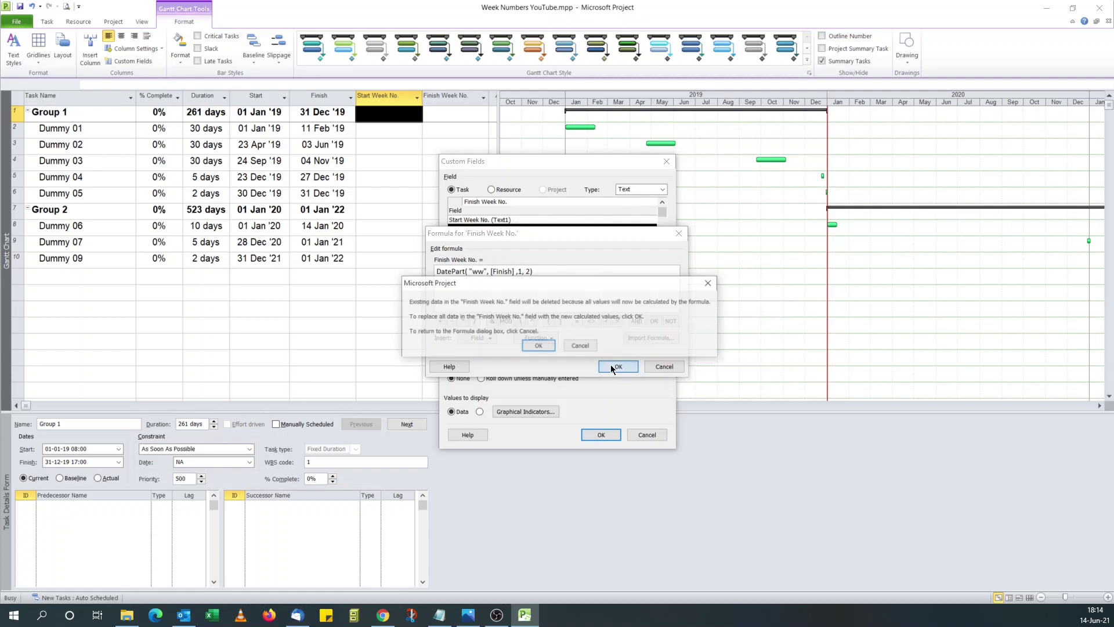
pyautogui.click(538, 346)
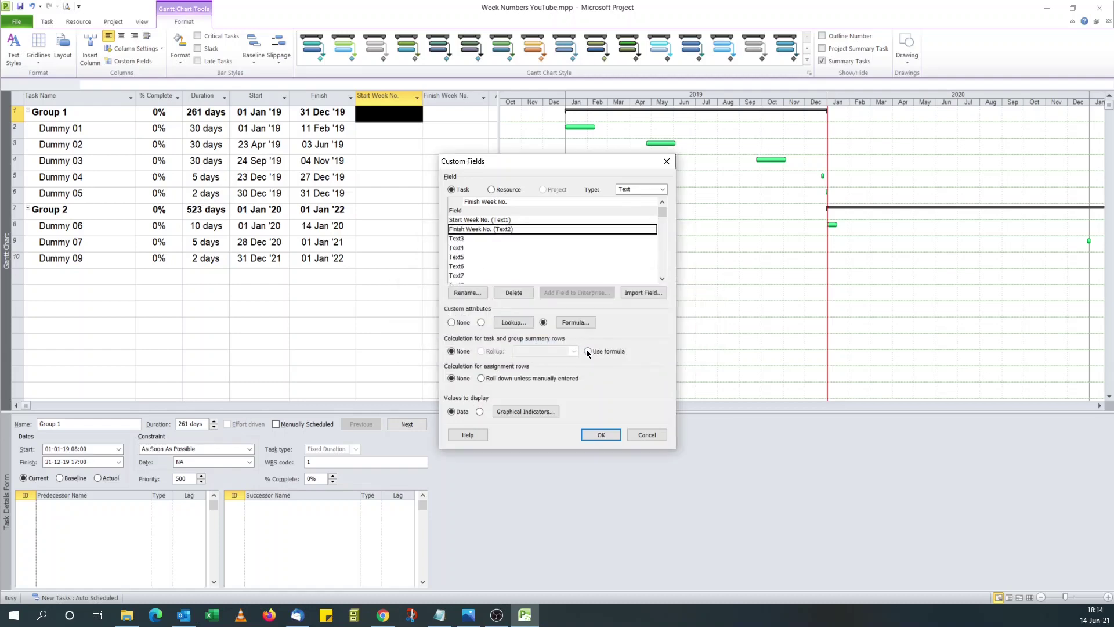
pyautogui.click(588, 350)
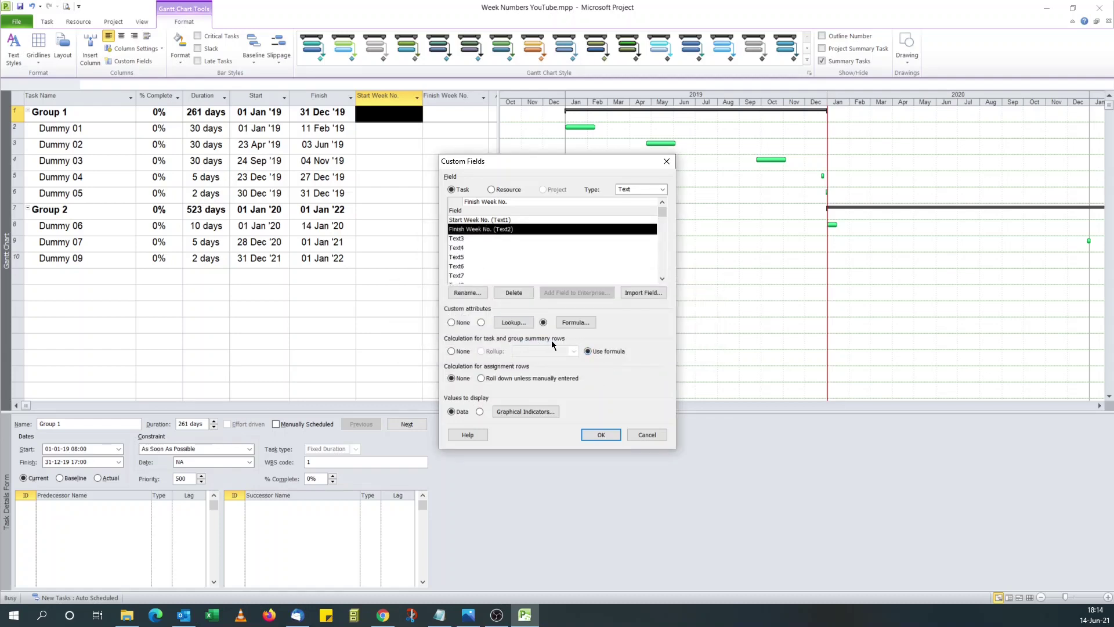
pyautogui.click(602, 435)
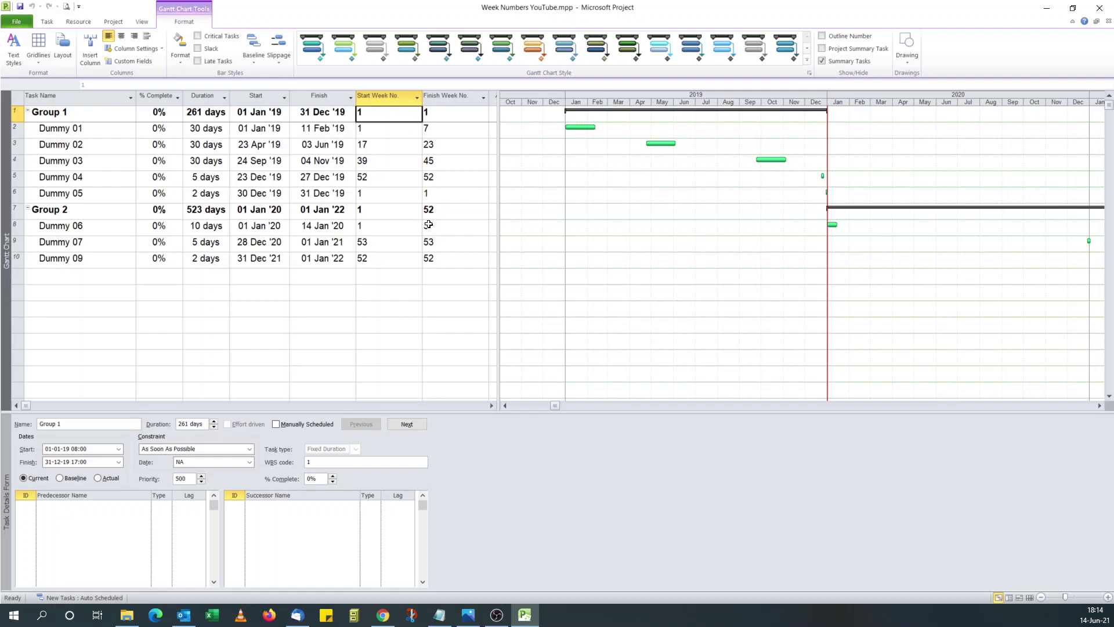
# Prefix the Start Week No. formula with "week " & so values read like week 7.
pyautogui.click(410, 259)
pyautogui.click(448, 260)
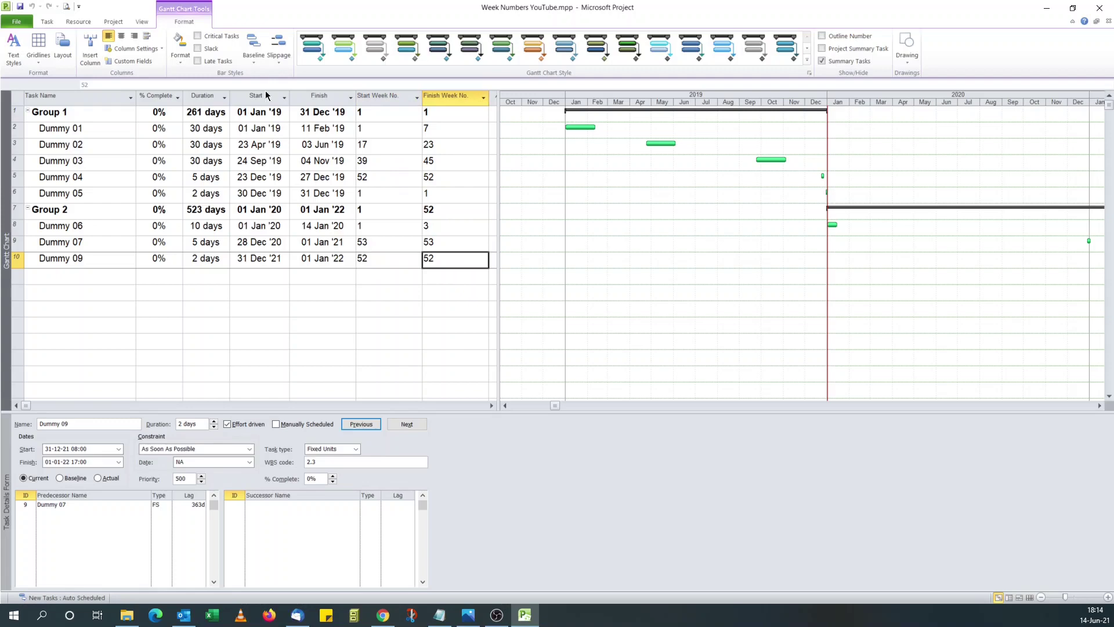
pyautogui.click(133, 58)
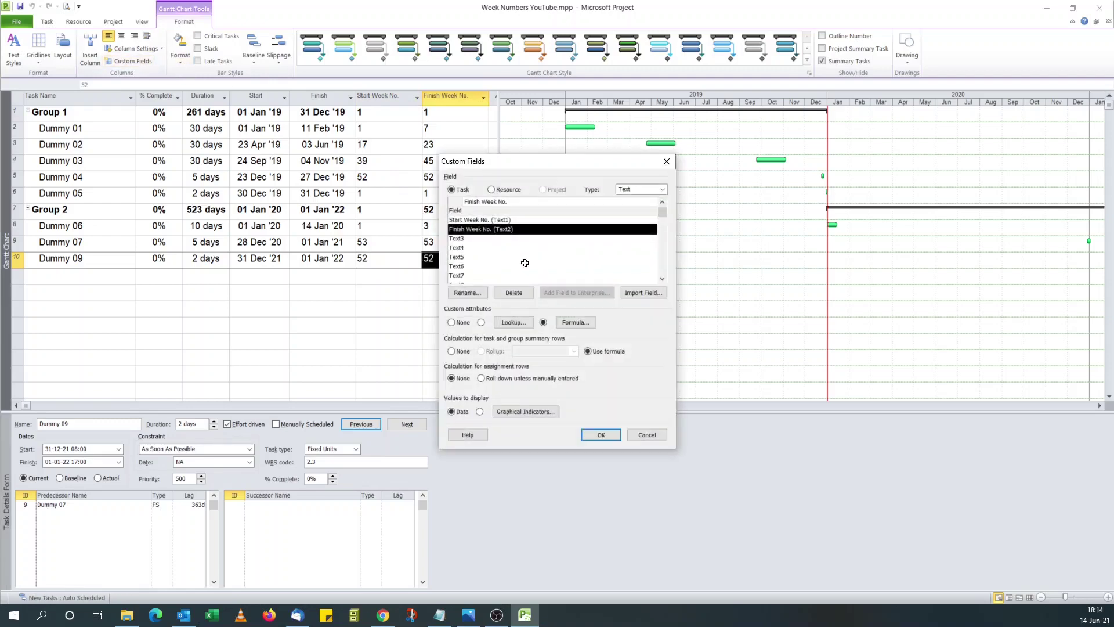
pyautogui.click(508, 220)
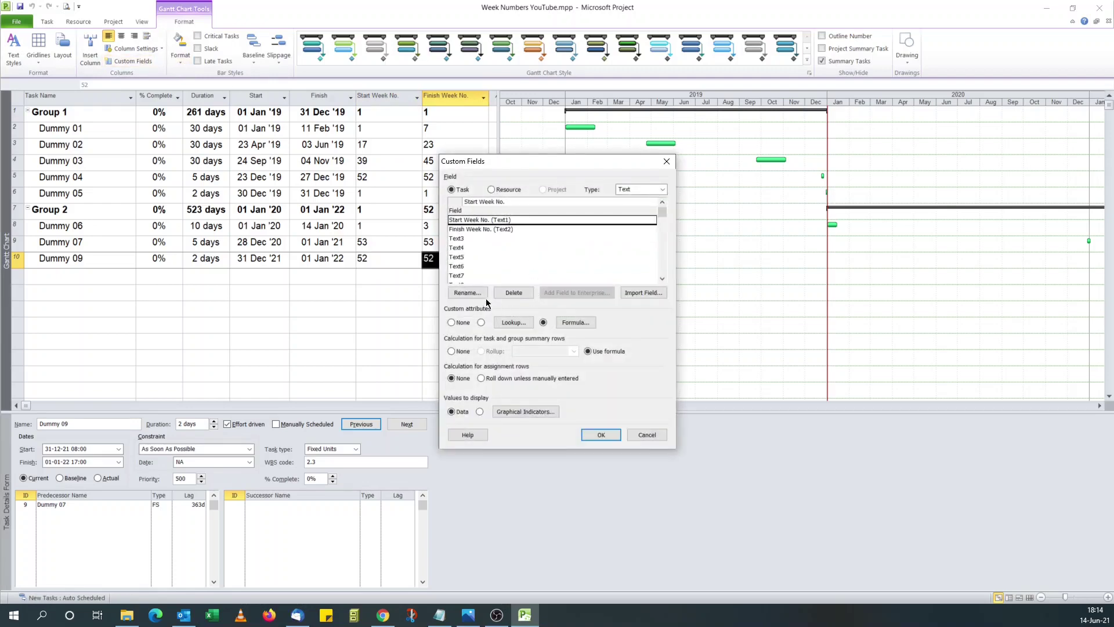
pyautogui.click(574, 323)
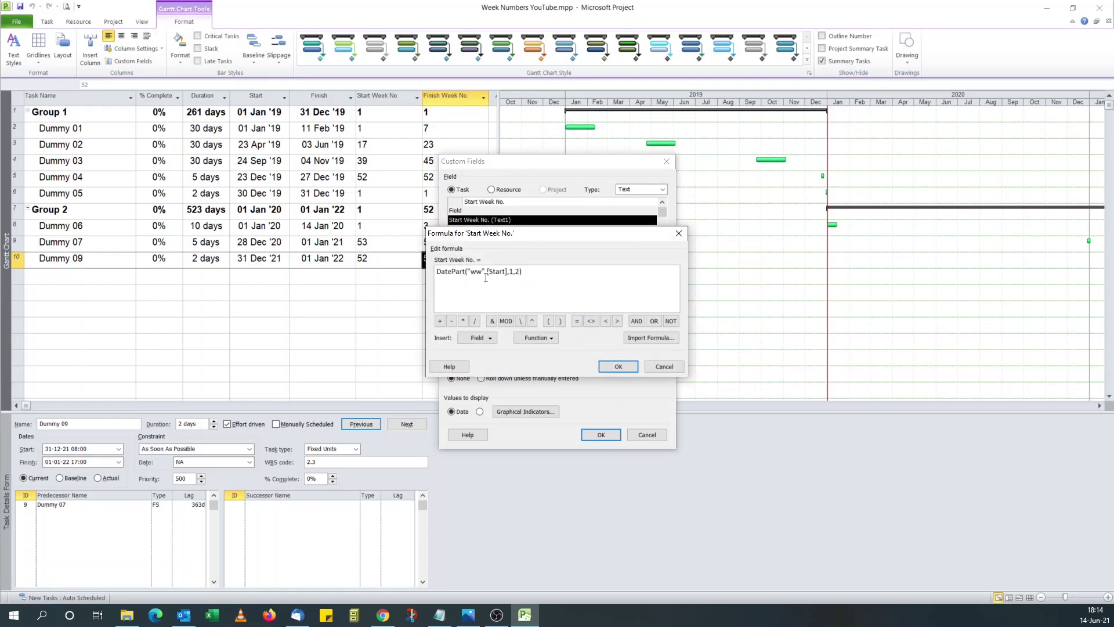
pyautogui.write('"week')
pyautogui.press('BackSpace')
pyautogui.write('"')
pyautogui.press('BackSpace')
pyautogui.press('BackSpace')
pyautogui.write('k "')
pyautogui.click(492, 321)
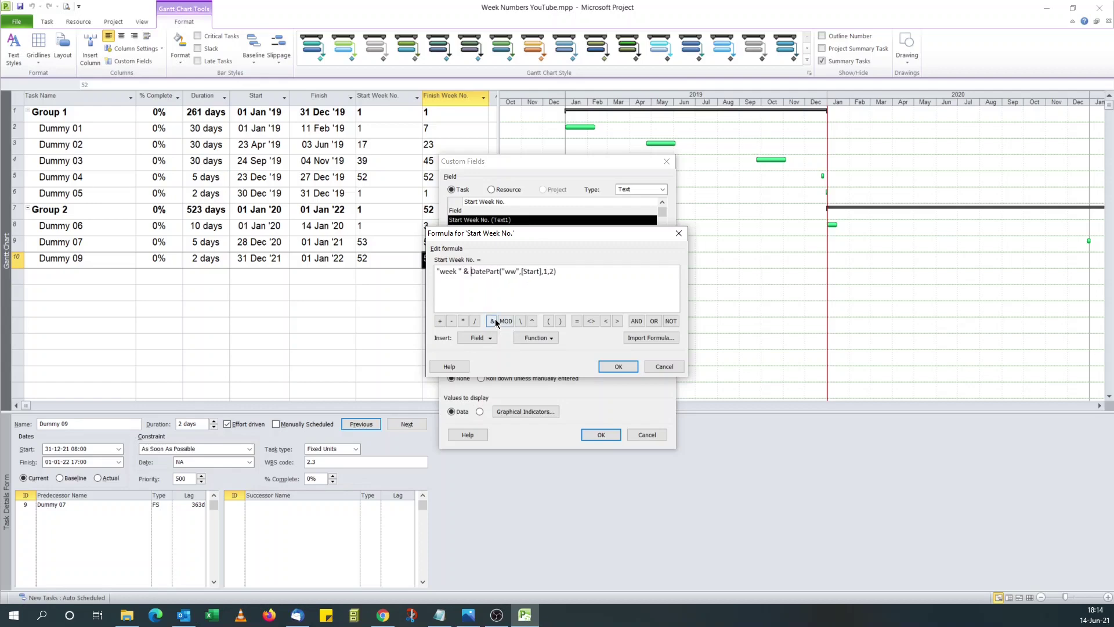
pyautogui.click(625, 367)
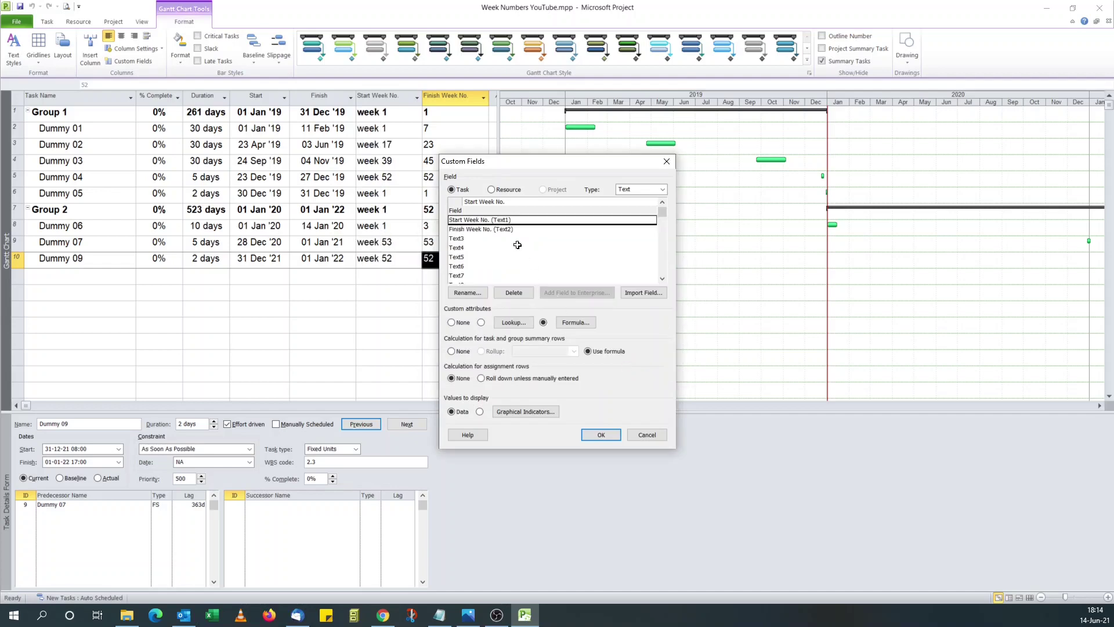
# Prefix the Finish Week No. formula with "week " & and close Custom Fields.
pyautogui.click(487, 228)
pyautogui.click(571, 323)
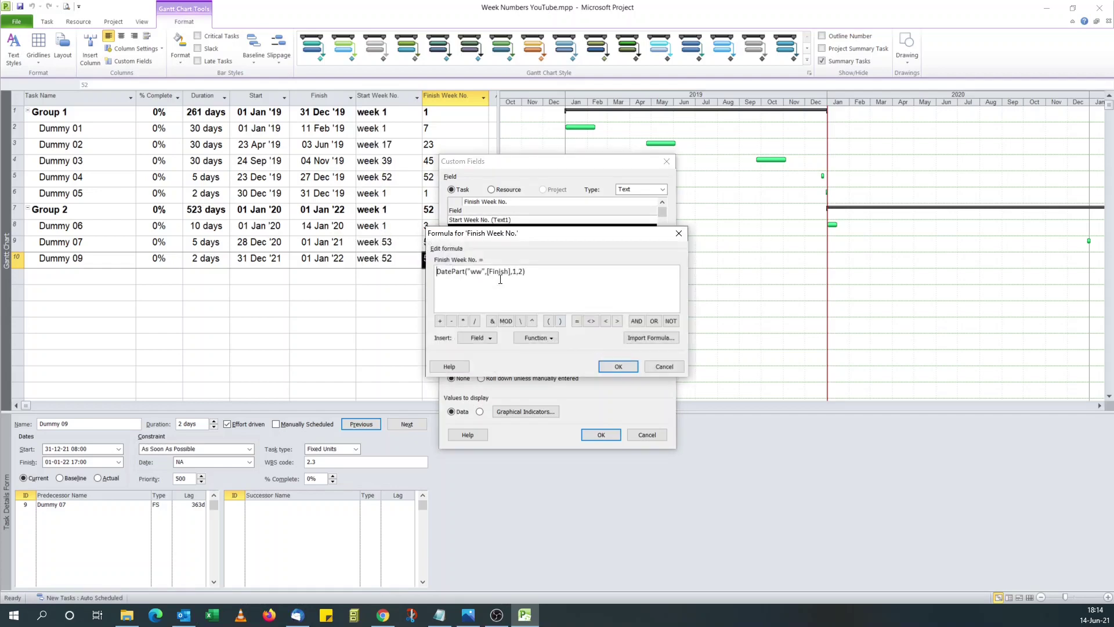
pyautogui.write('"wee')
pyautogui.write('k ')
pyautogui.write('"')
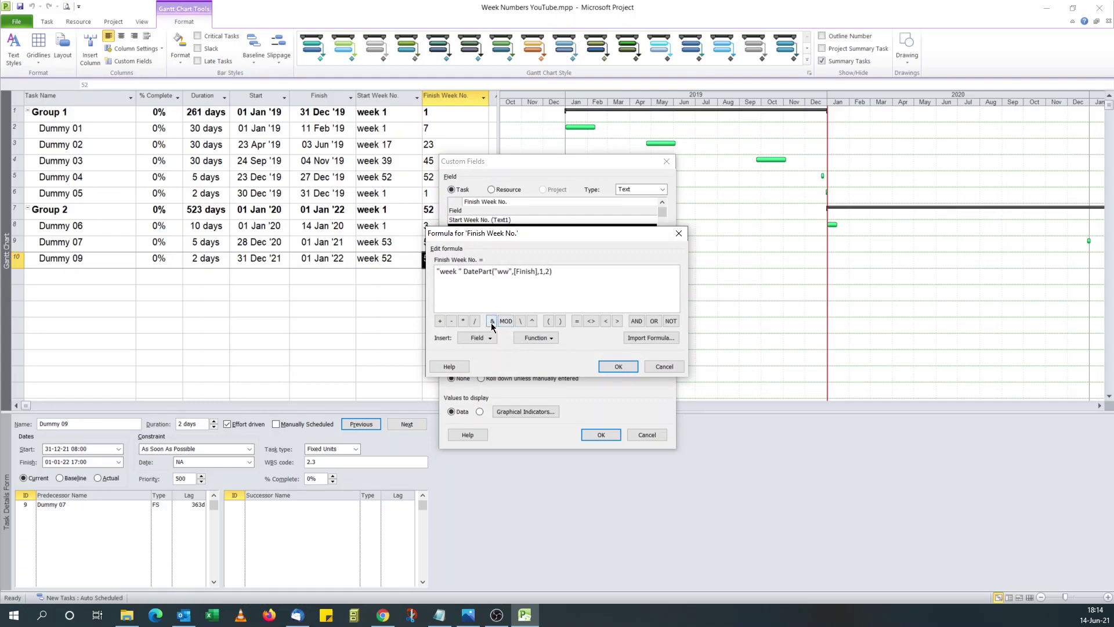
pyautogui.click(491, 321)
pyautogui.click(613, 369)
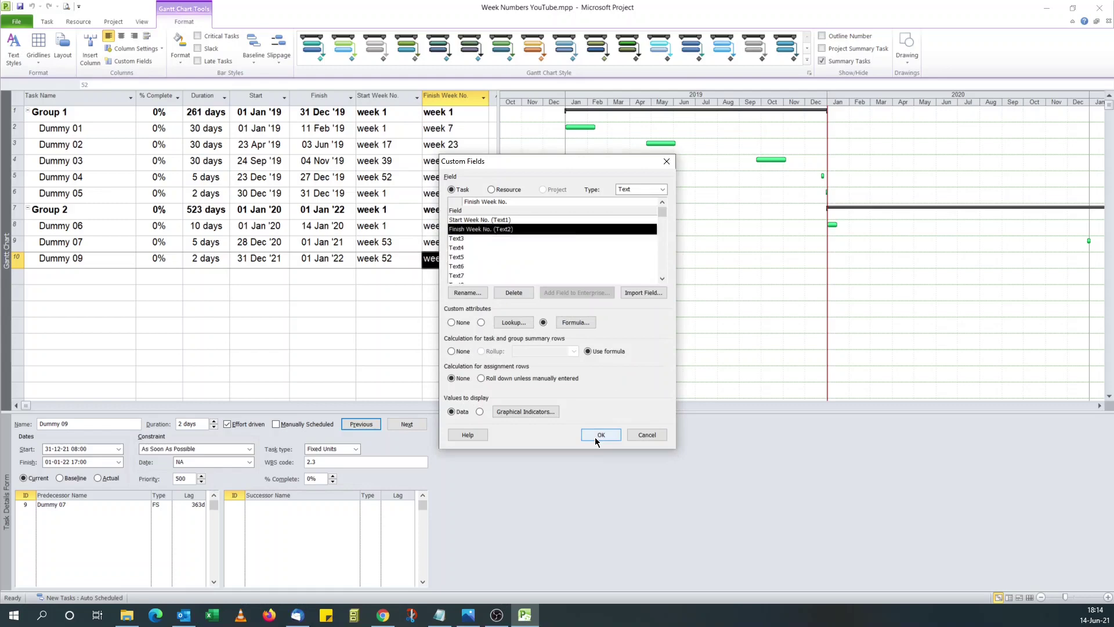
pyautogui.click(599, 436)
pyautogui.click(416, 322)
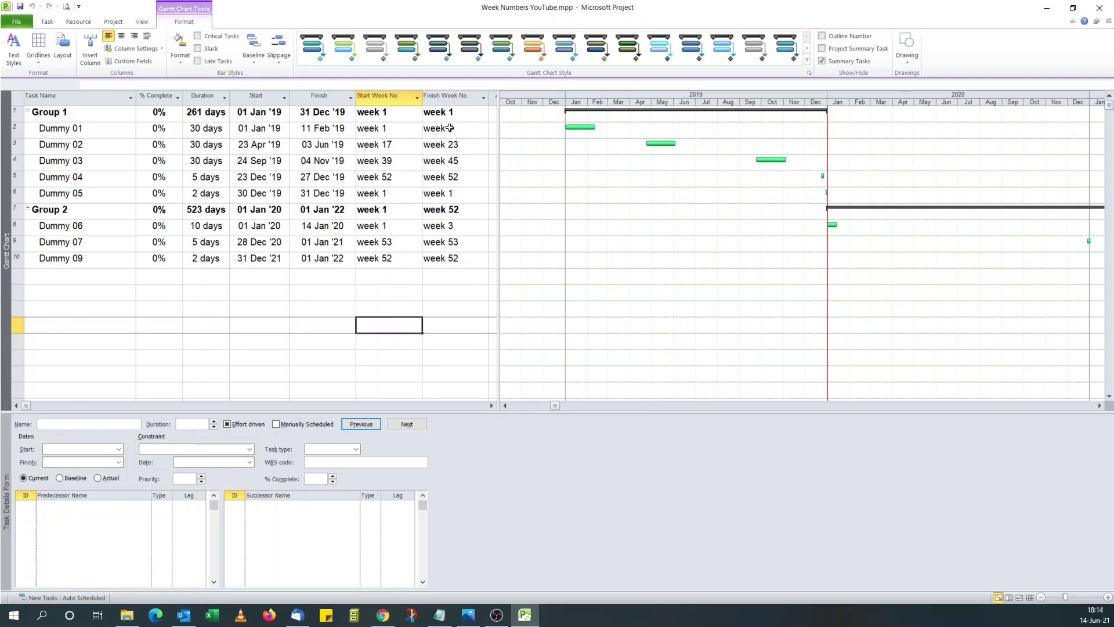
pyautogui.click(390, 127)
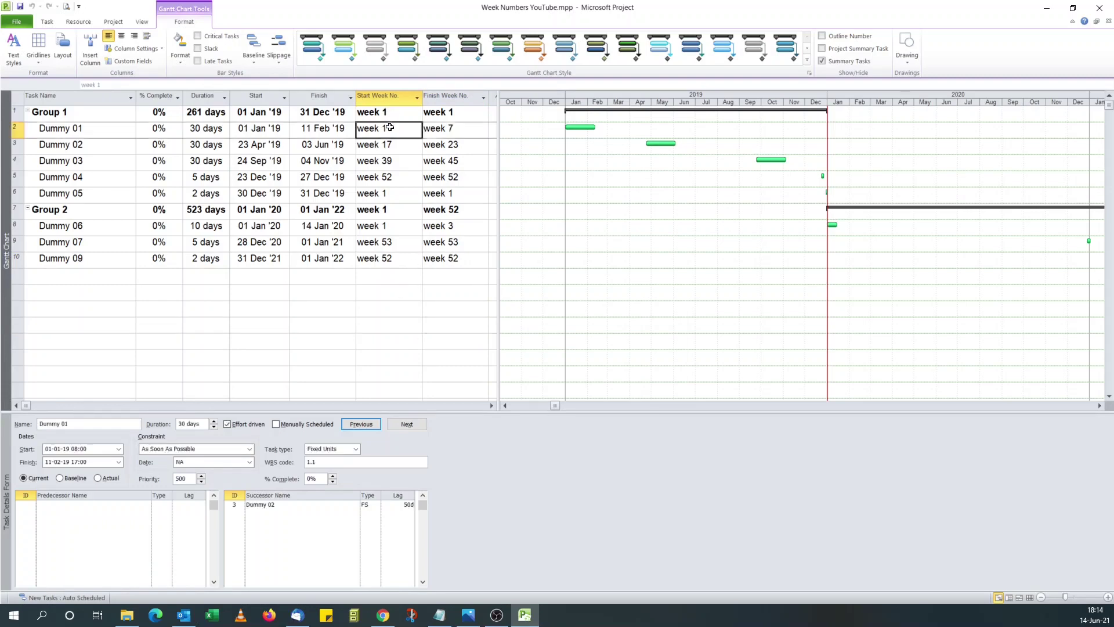
pyautogui.click(398, 193)
pyautogui.click(387, 229)
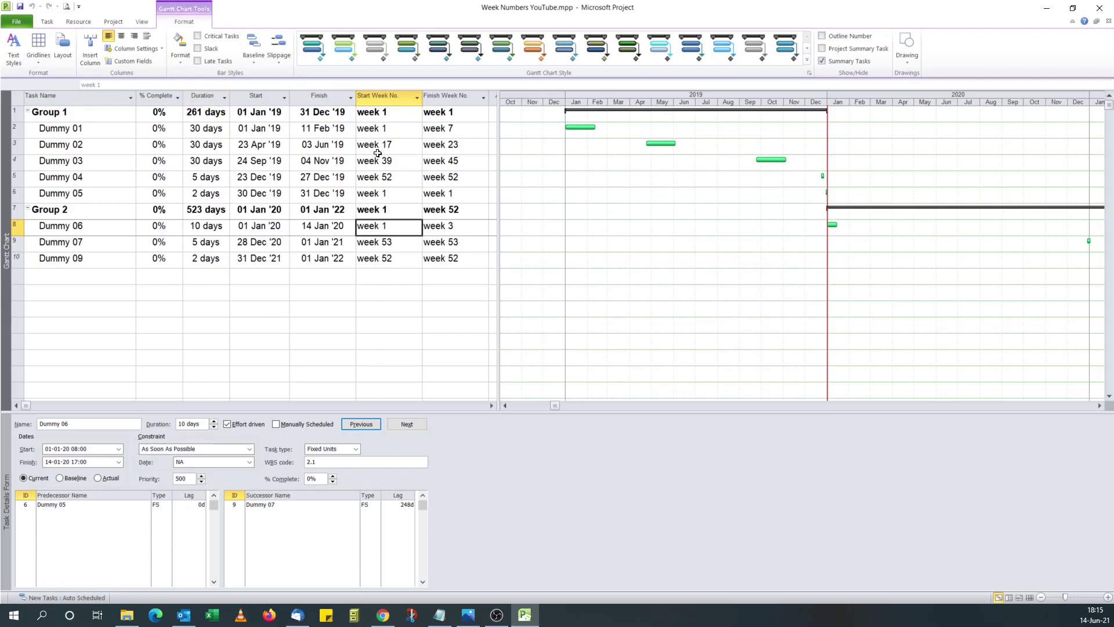
pyautogui.click(393, 160)
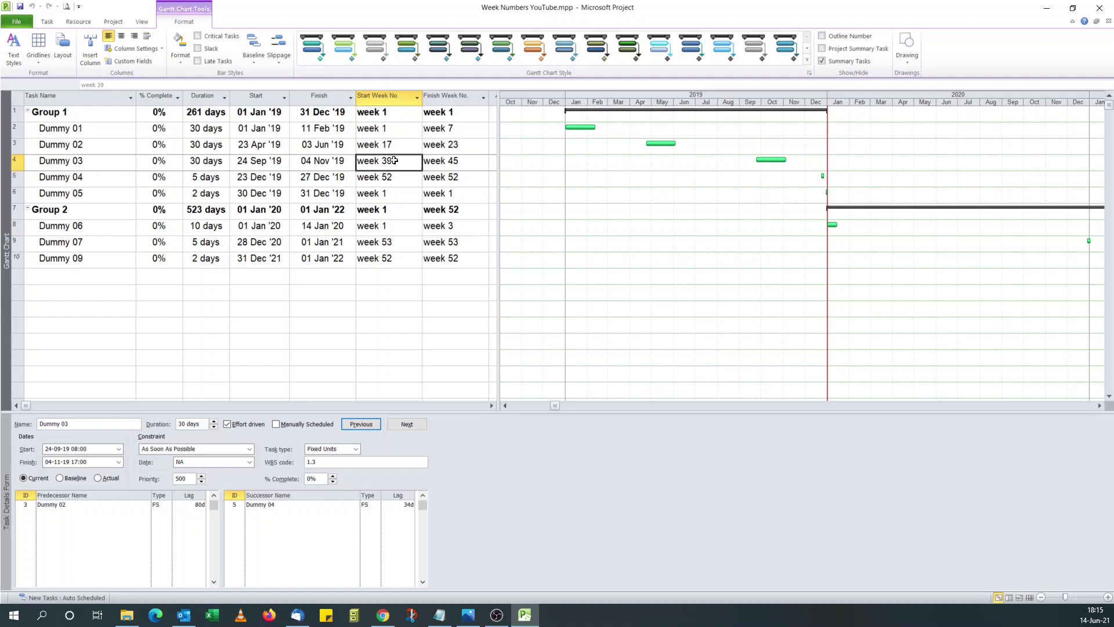
# Prefix the Start Week No. formula with Year([Start]) & so values read like '2019 week 39'.
pyautogui.click(143, 62)
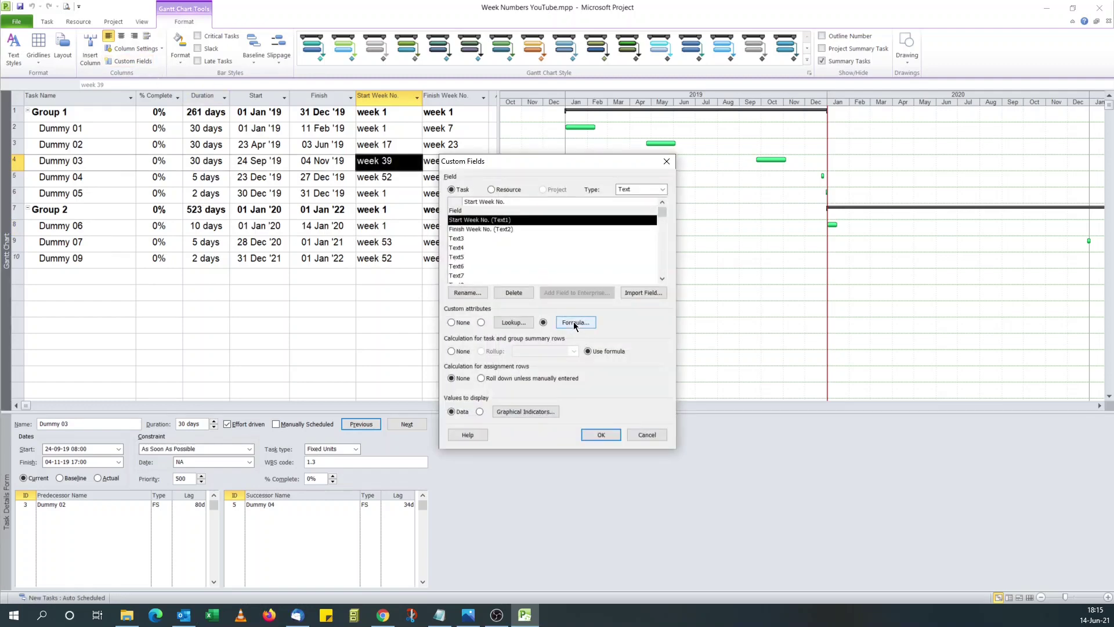
pyautogui.click(574, 323)
pyautogui.click(574, 324)
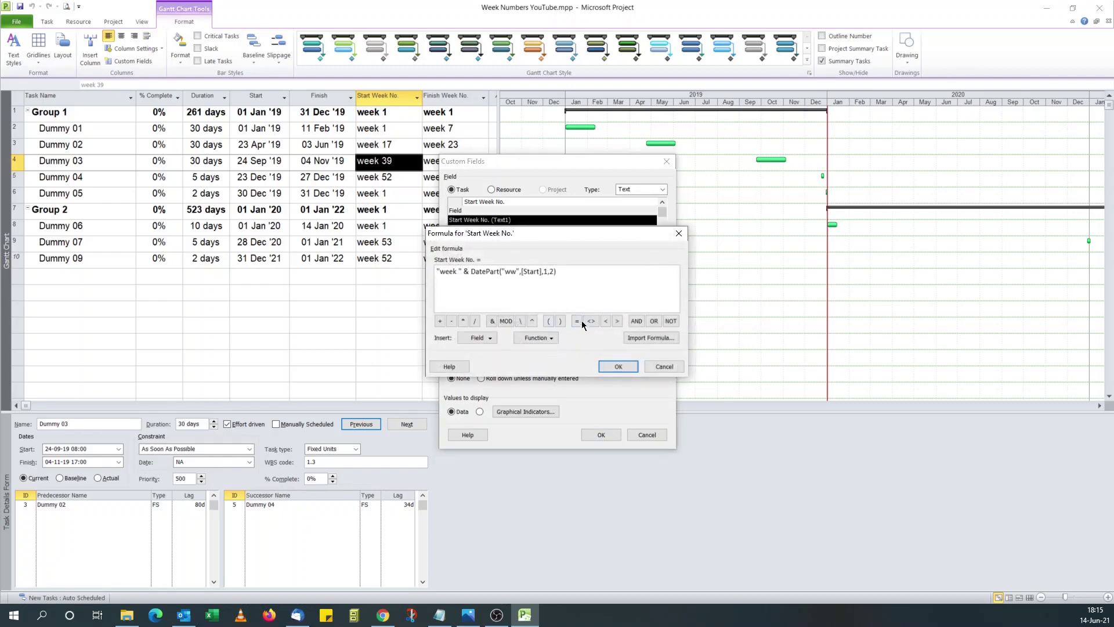
pyautogui.click(547, 339)
pyautogui.moveTo(549, 364)
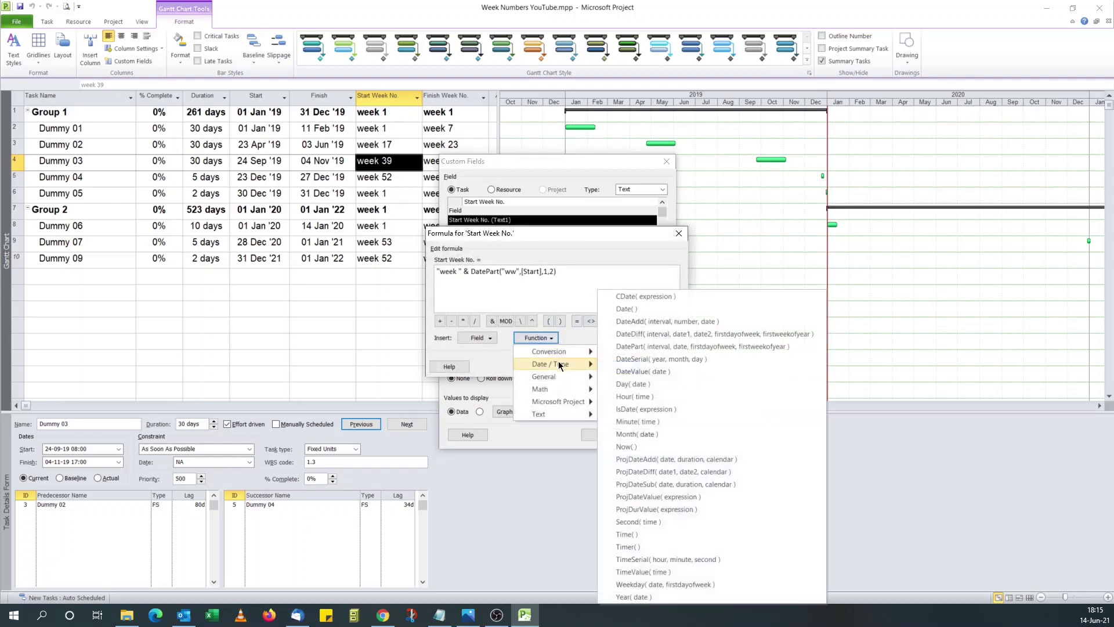
pyautogui.click(643, 598)
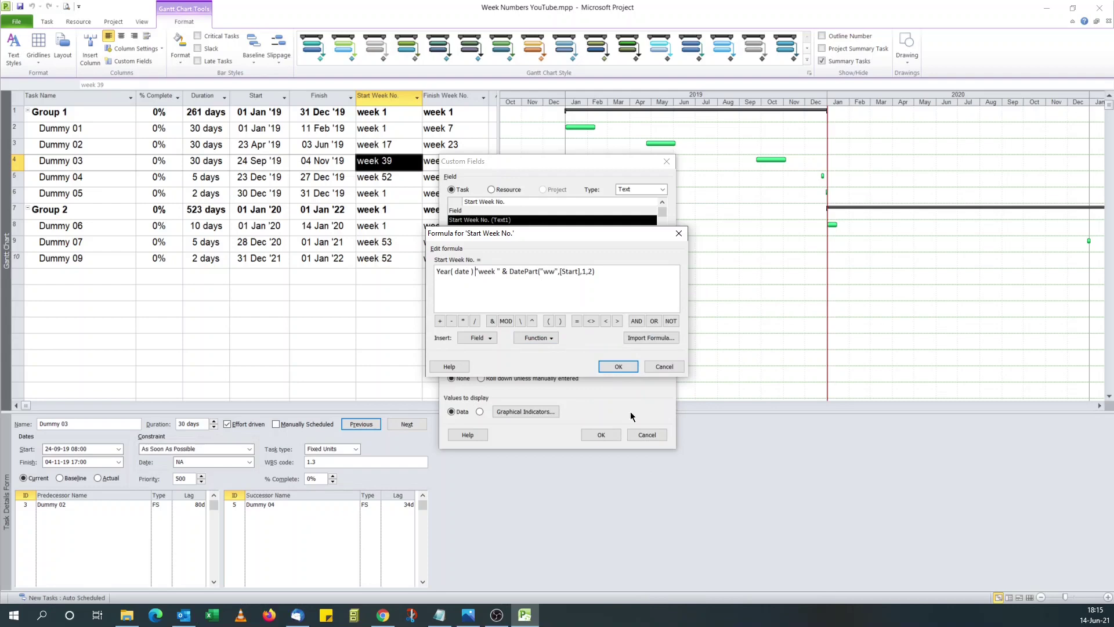
pyautogui.click(494, 321)
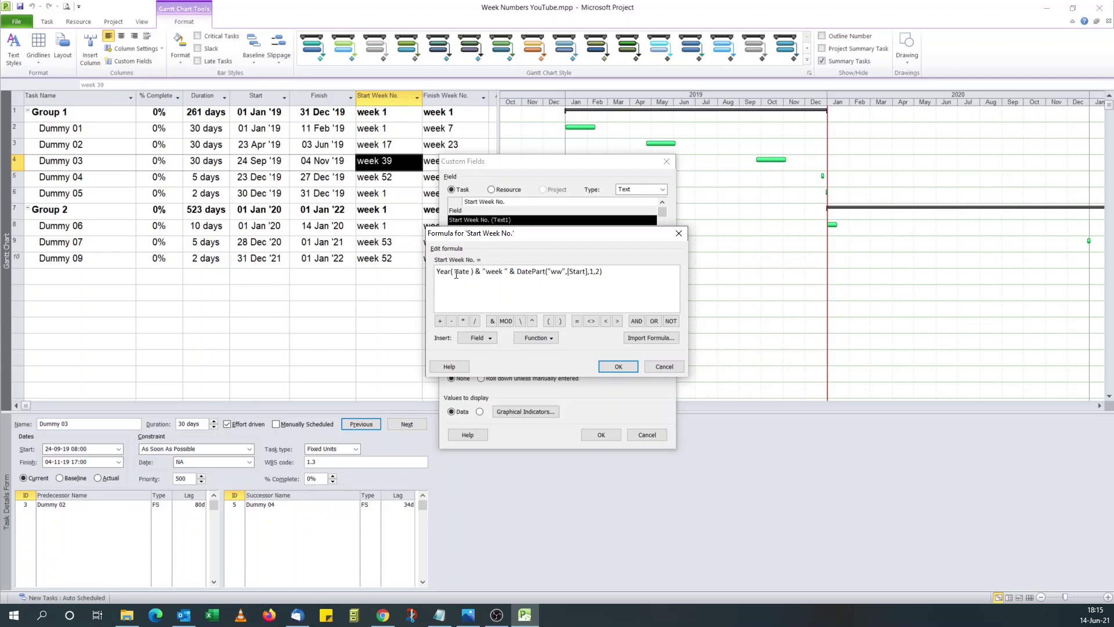
pyautogui.moveTo(454, 272); pyautogui.dragTo(470, 272)
pyautogui.click(465, 339)
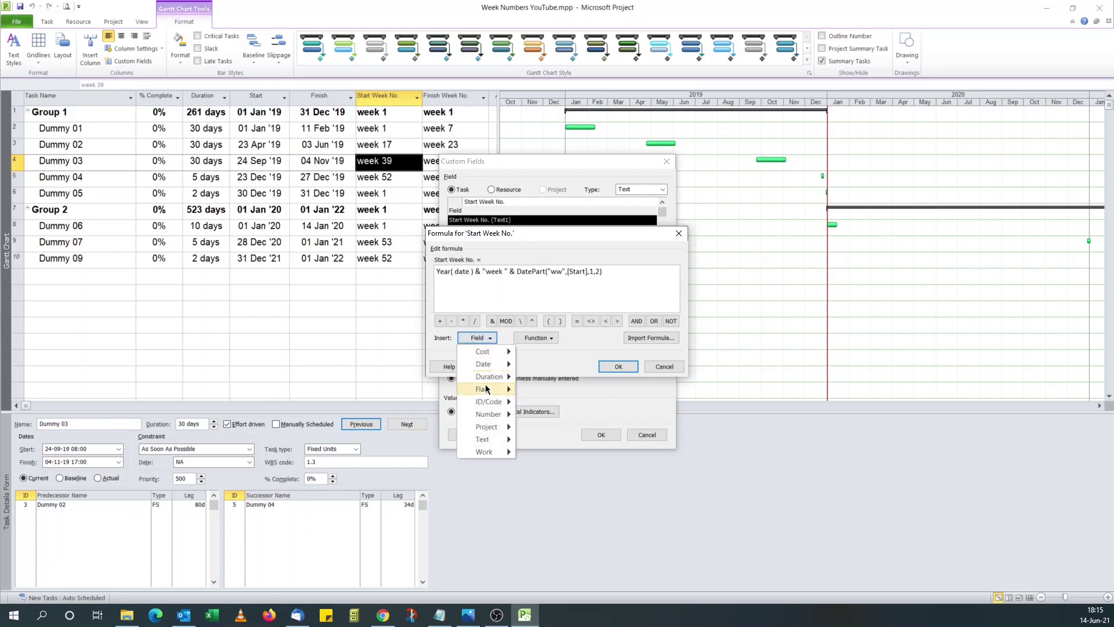
pyautogui.moveTo(482, 364)
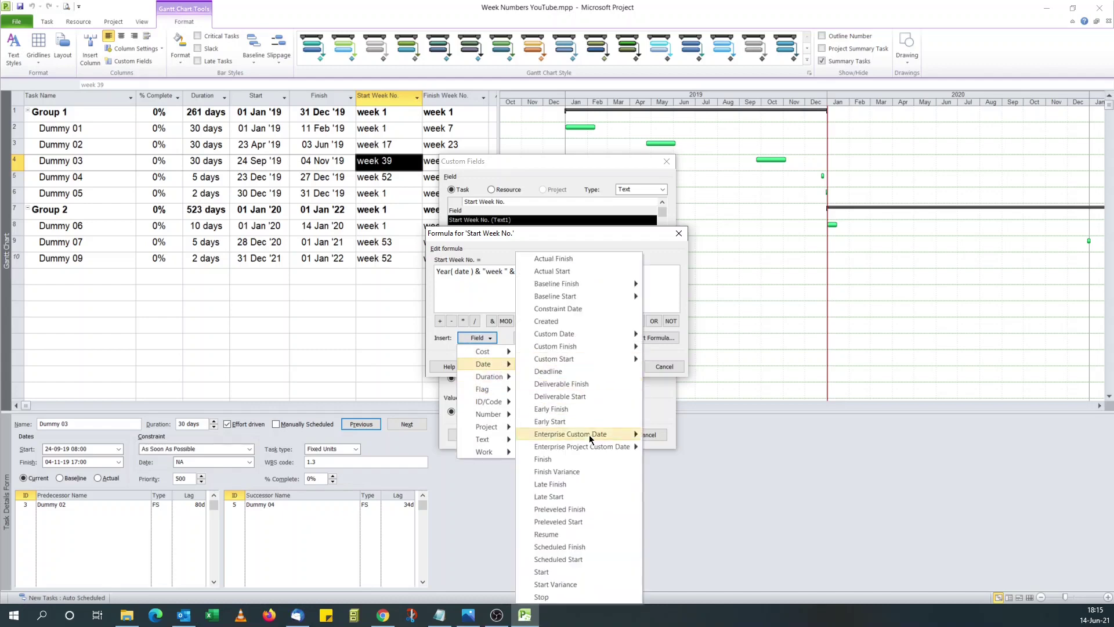
pyautogui.click(547, 572)
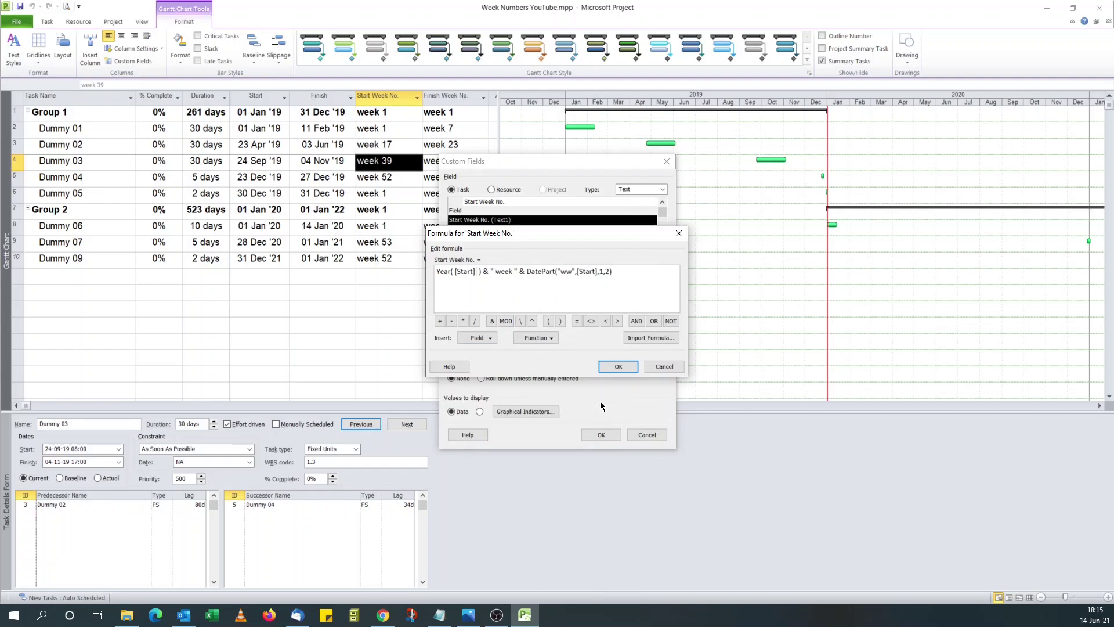
pyautogui.click(619, 367)
pyautogui.click(619, 367)
# Prefix the Finish Week No. formula with Year([Finish]) & and a space before 'week'.
pyautogui.click(508, 230)
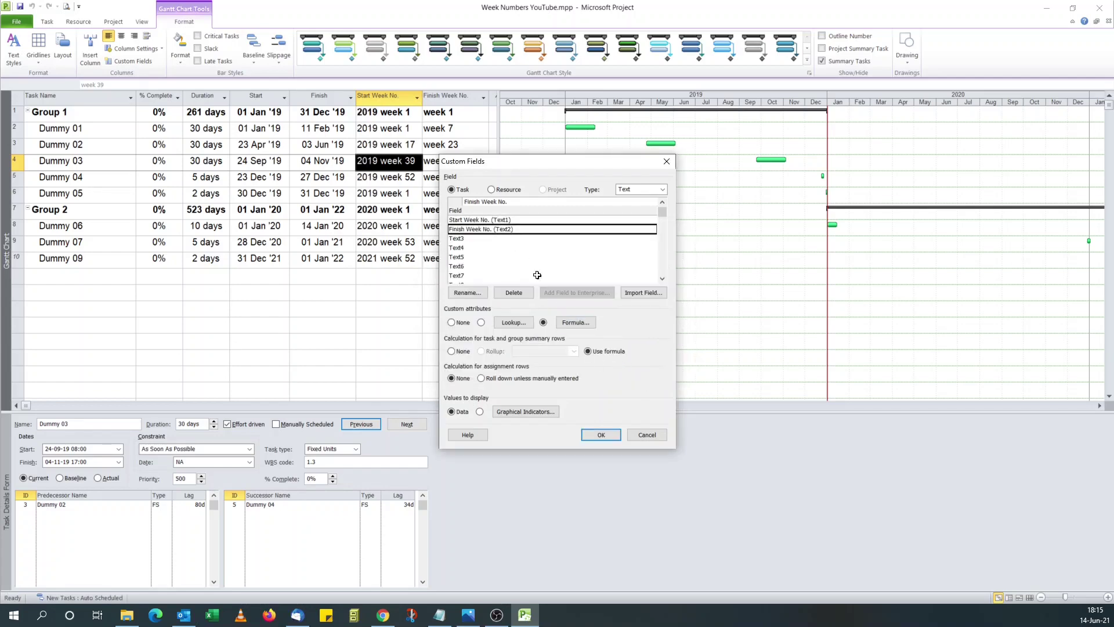
pyautogui.click(570, 323)
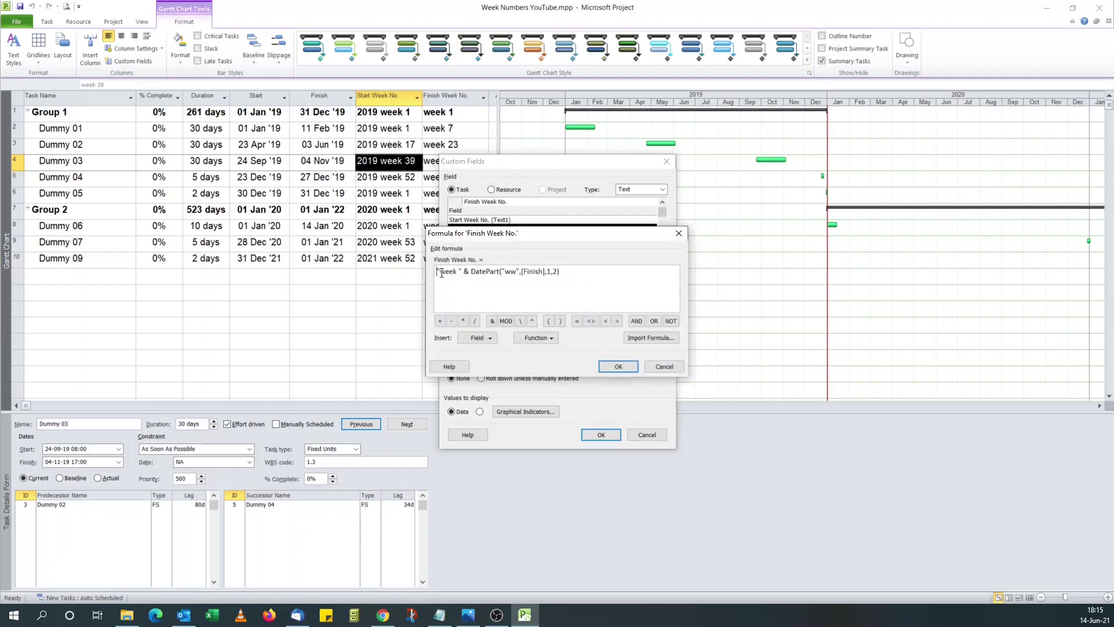
pyautogui.click(536, 338)
pyautogui.moveTo(551, 364)
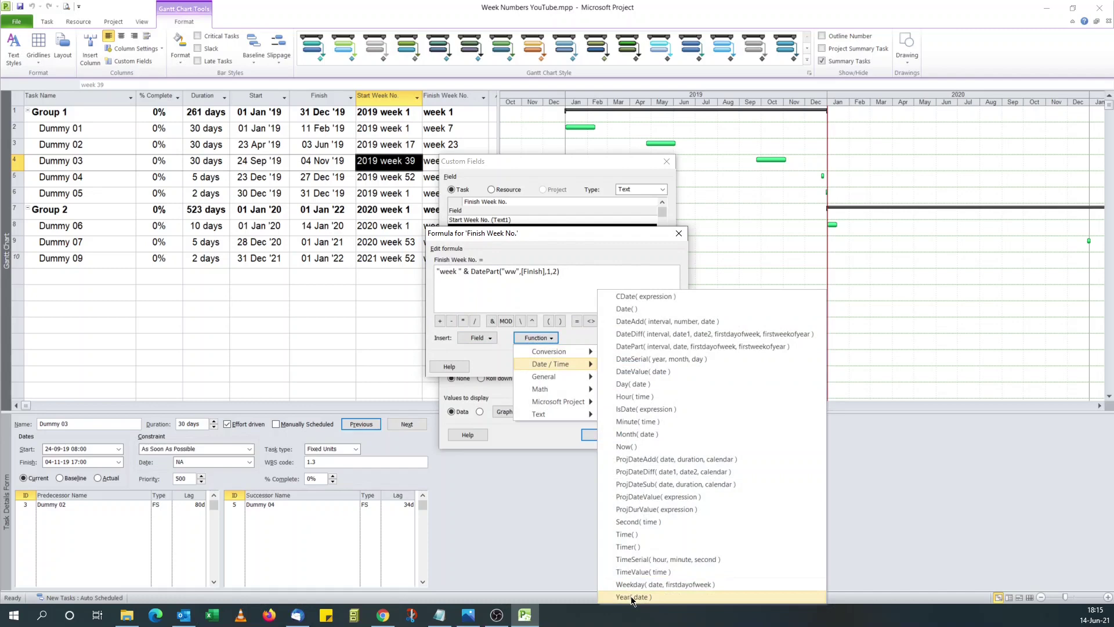
pyautogui.click(633, 597)
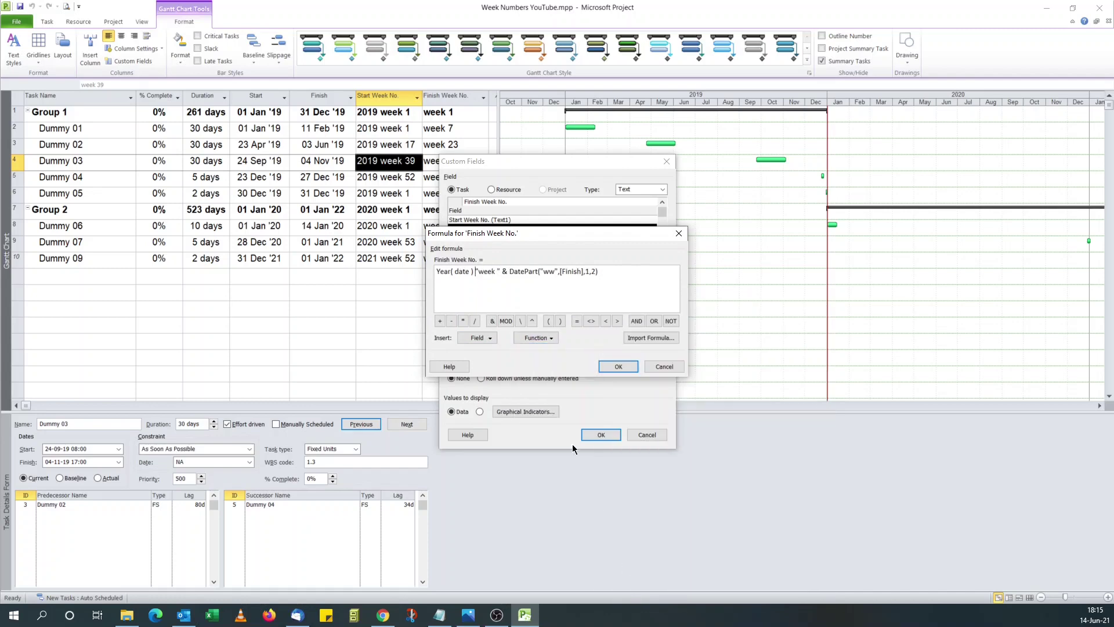
pyautogui.click(492, 321)
pyautogui.doubleClick(463, 270)
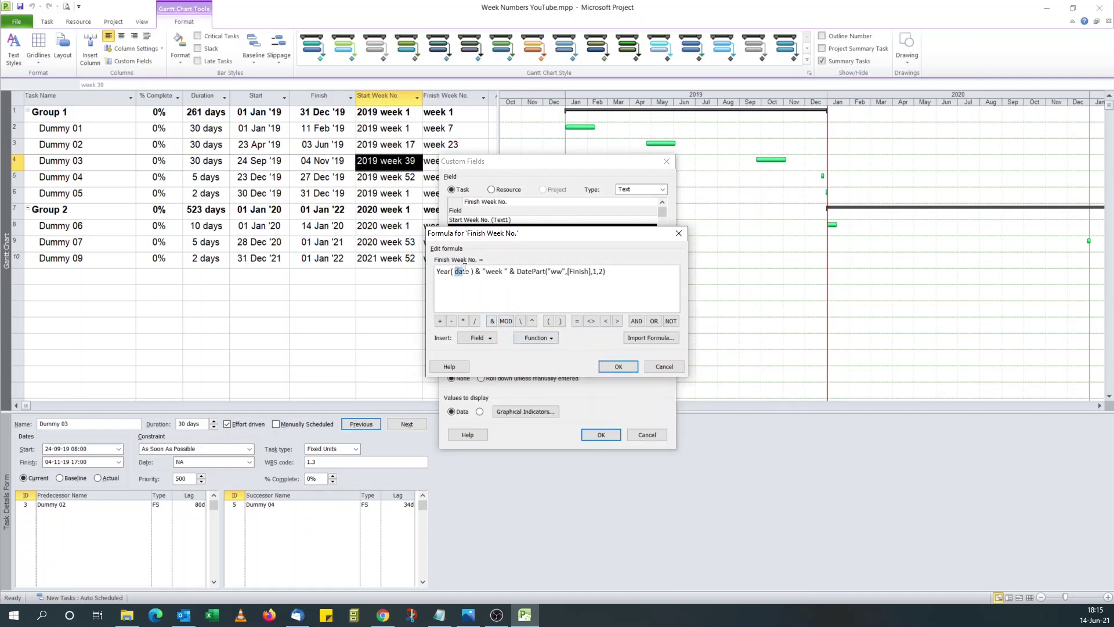
pyautogui.moveTo(464, 270); pyautogui.dragTo(468, 266)
pyautogui.click(480, 338)
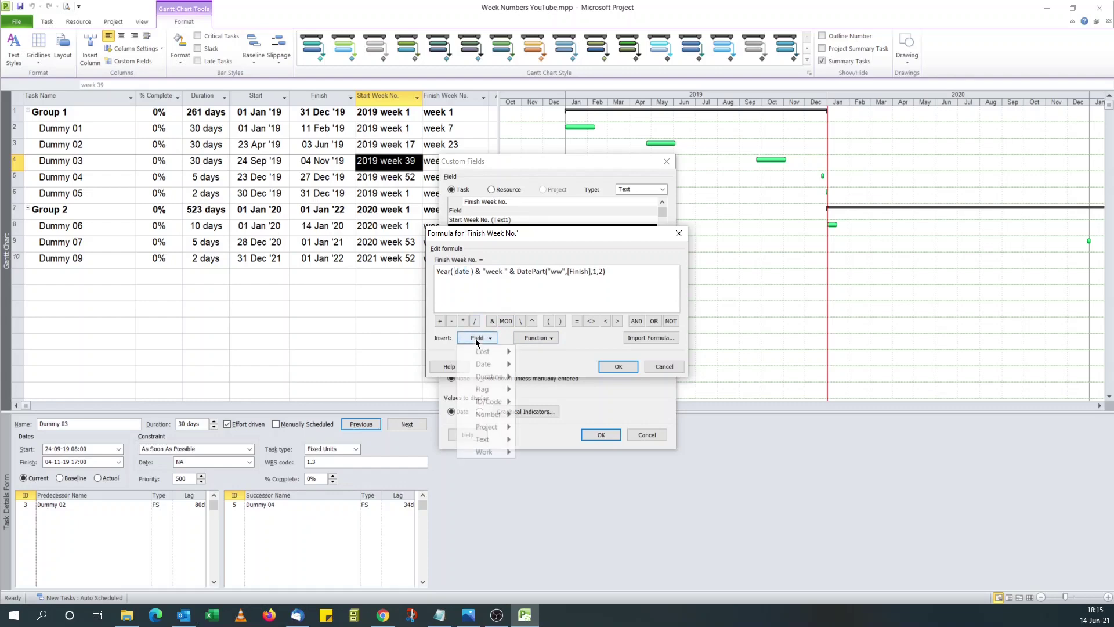
pyautogui.moveTo(484, 364)
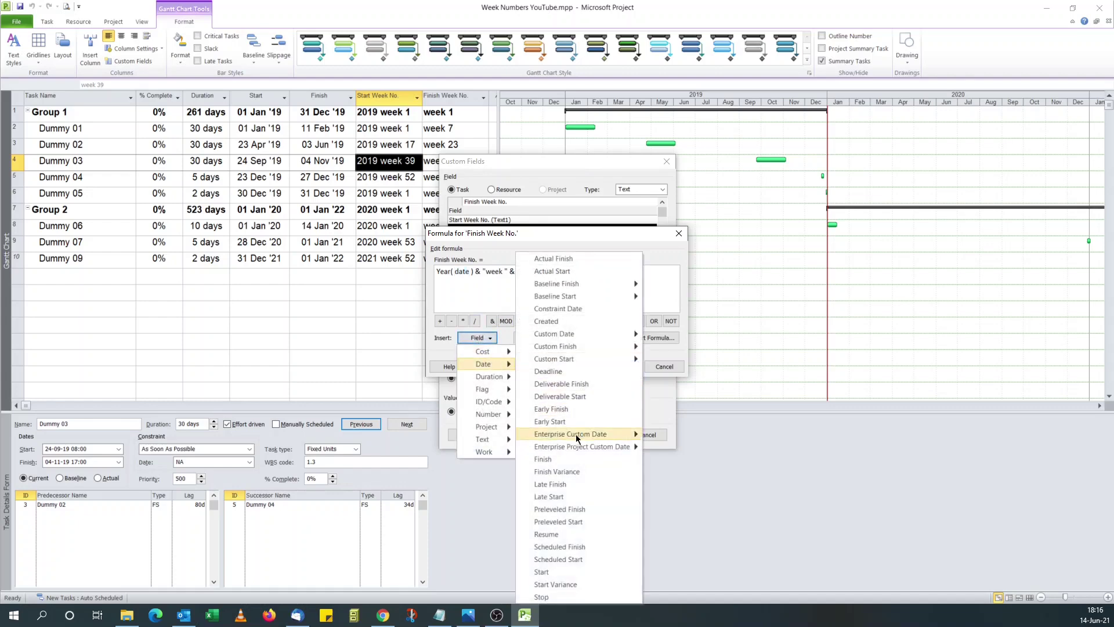
pyautogui.click(555, 458)
pyautogui.click(498, 272)
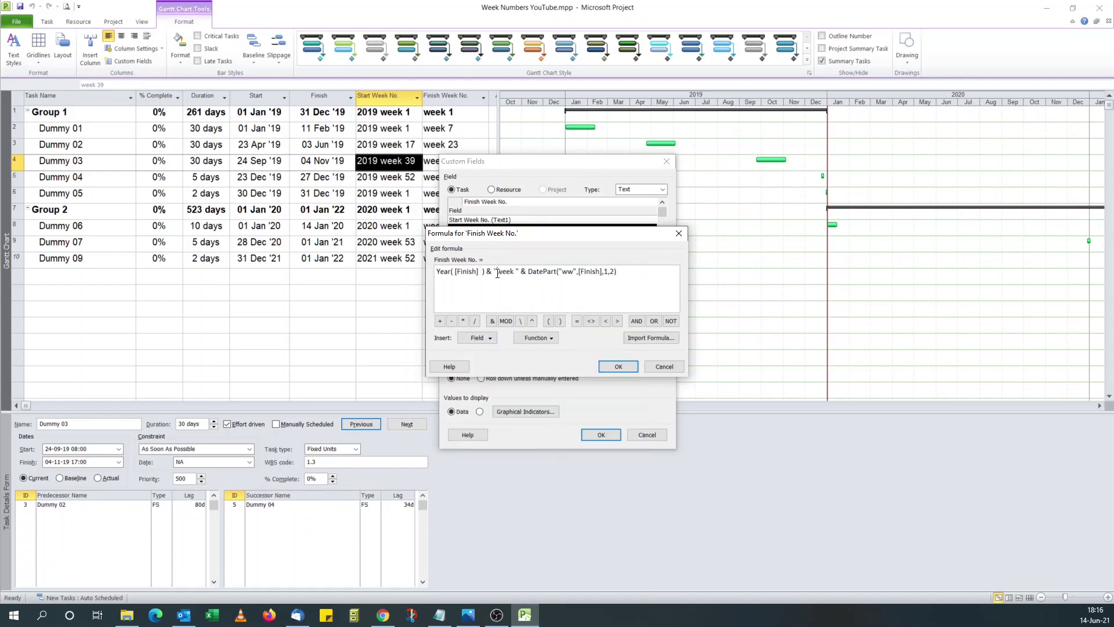
pyautogui.click(619, 366)
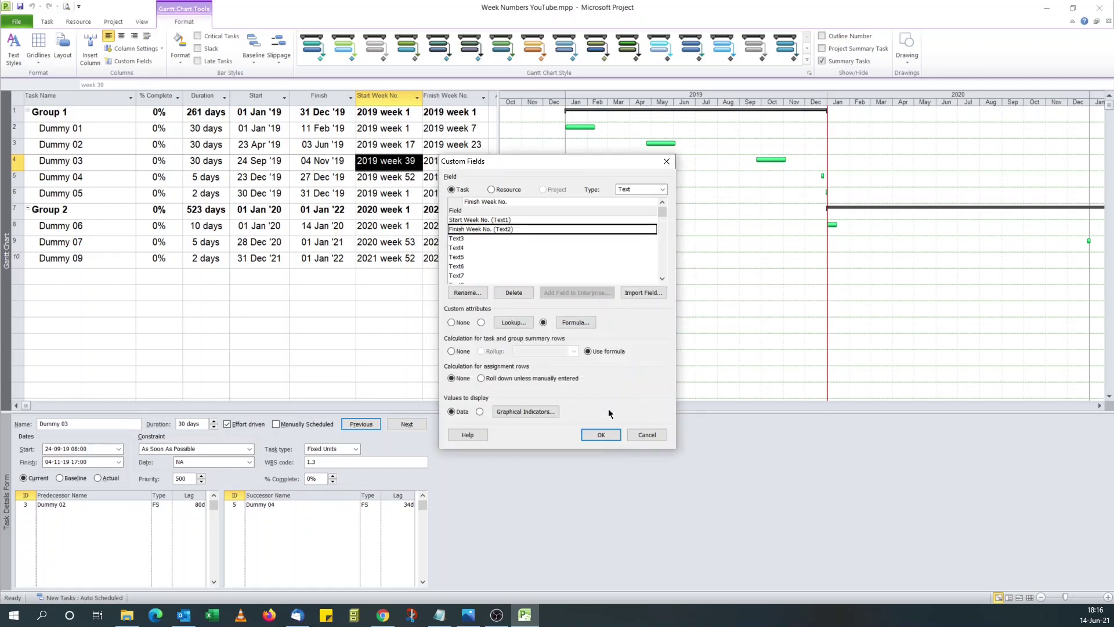
pyautogui.click(602, 435)
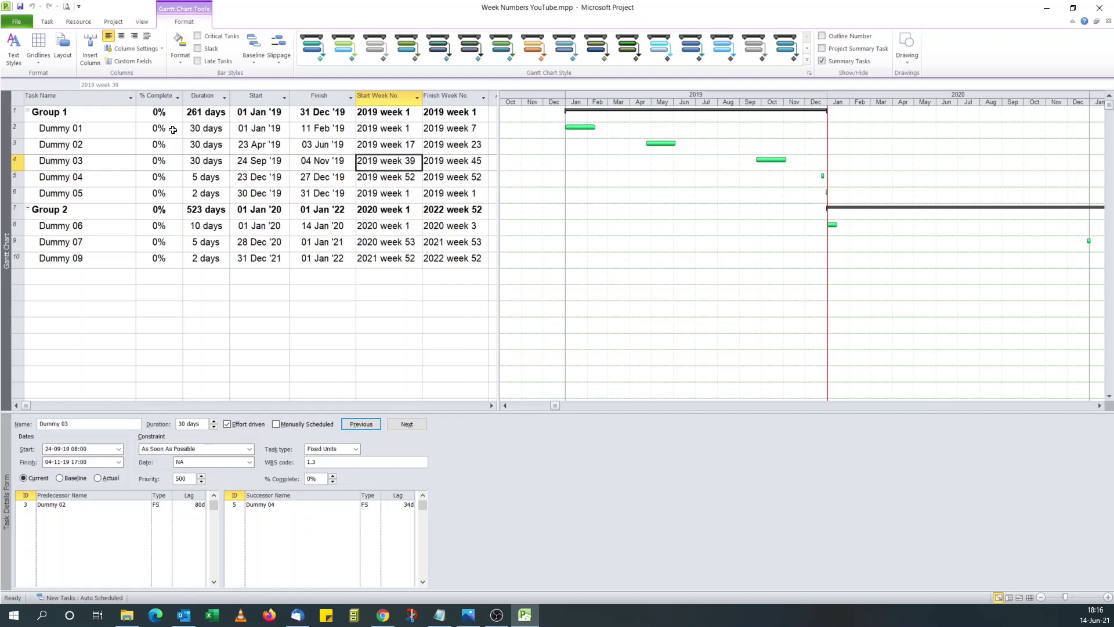
pyautogui.click(395, 130)
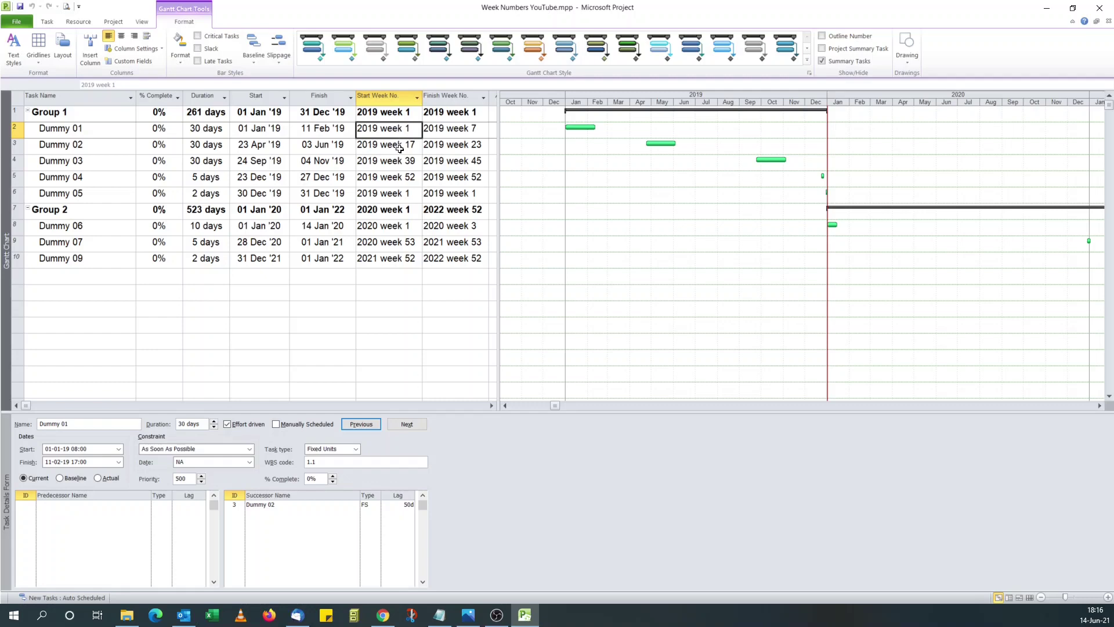
pyautogui.click(386, 195)
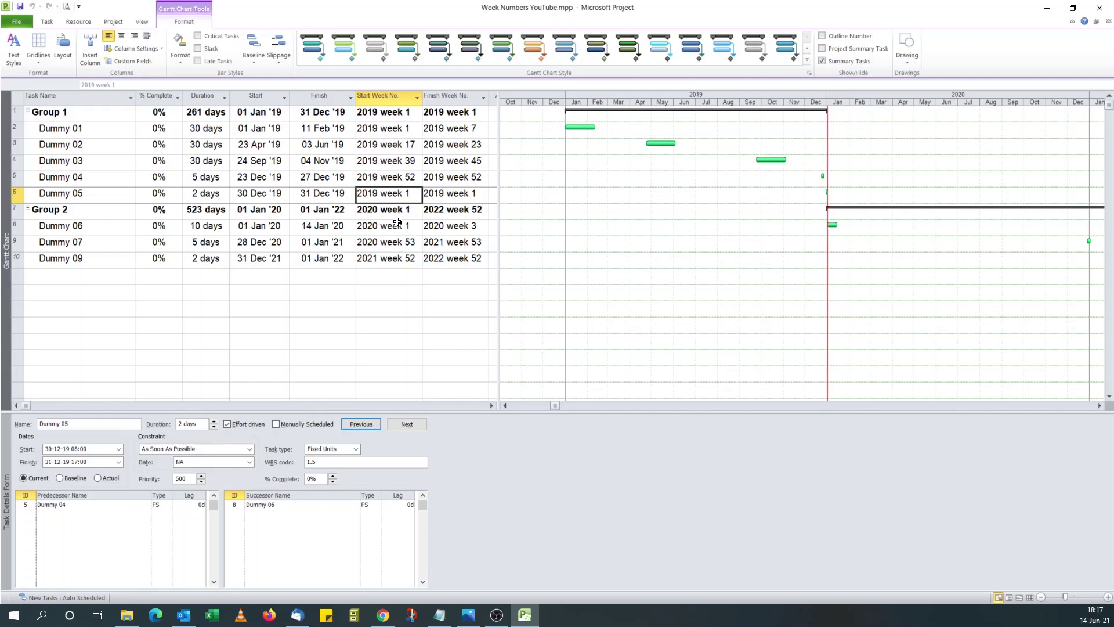
pyautogui.click(327, 245)
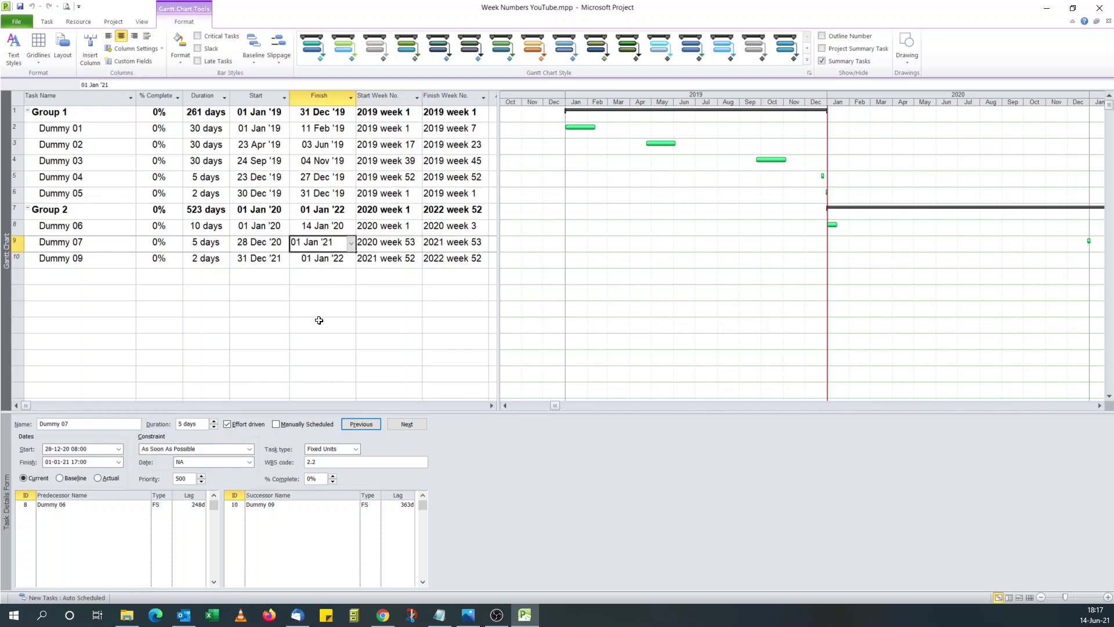
pyautogui.click(453, 248)
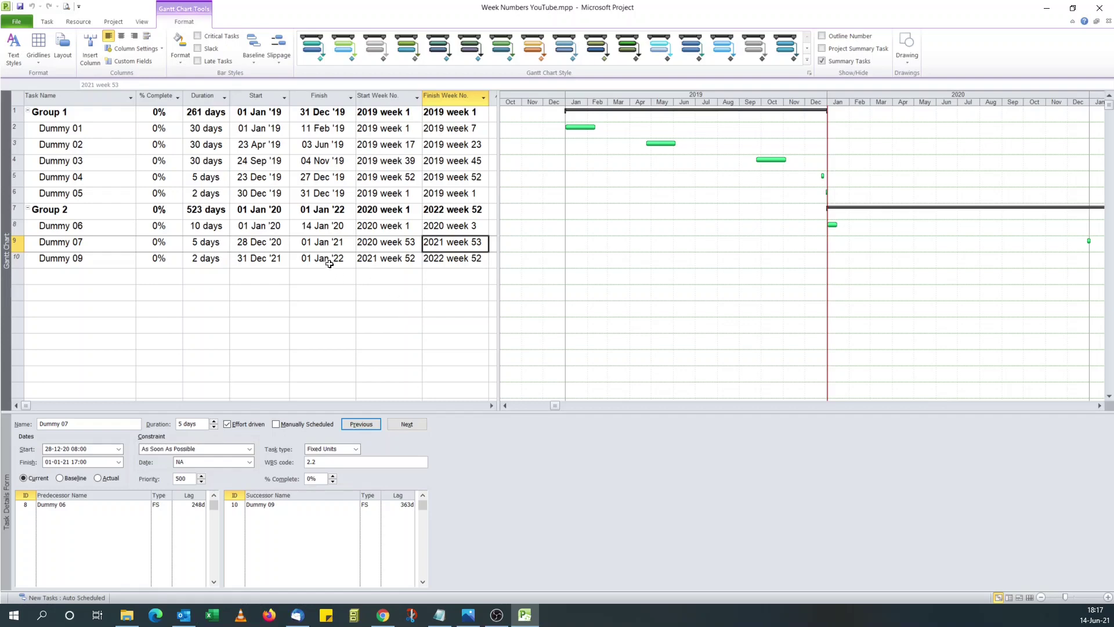
pyautogui.click(459, 262)
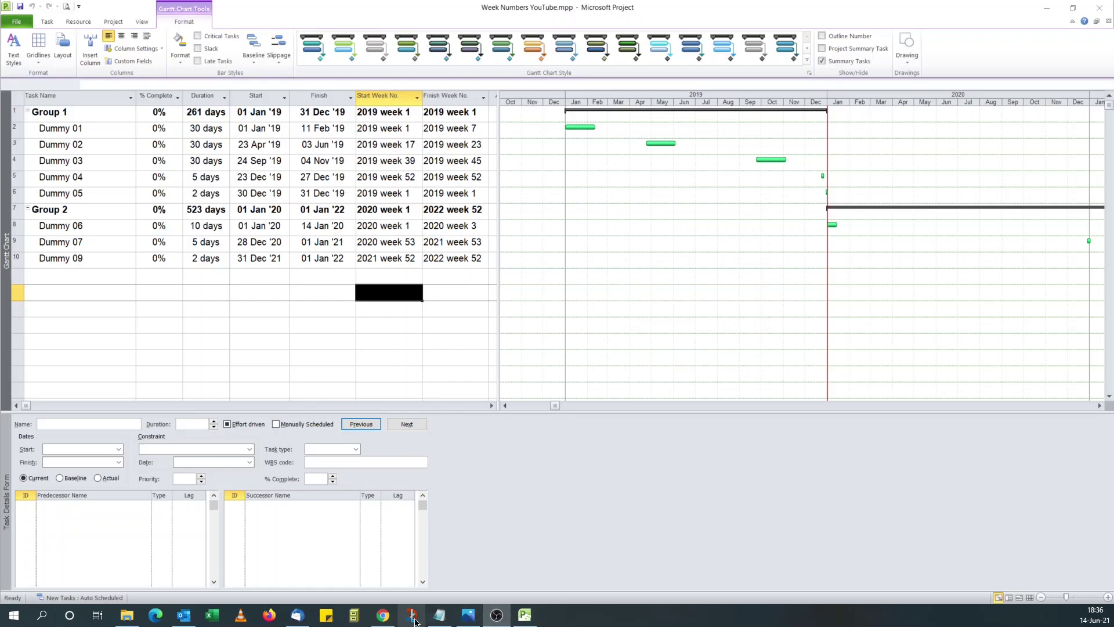
# Show the DatePart page's interval settings and highlight the 'y' day-of-year code.
pyautogui.moveTo(383, 616)
pyautogui.click(383, 561)
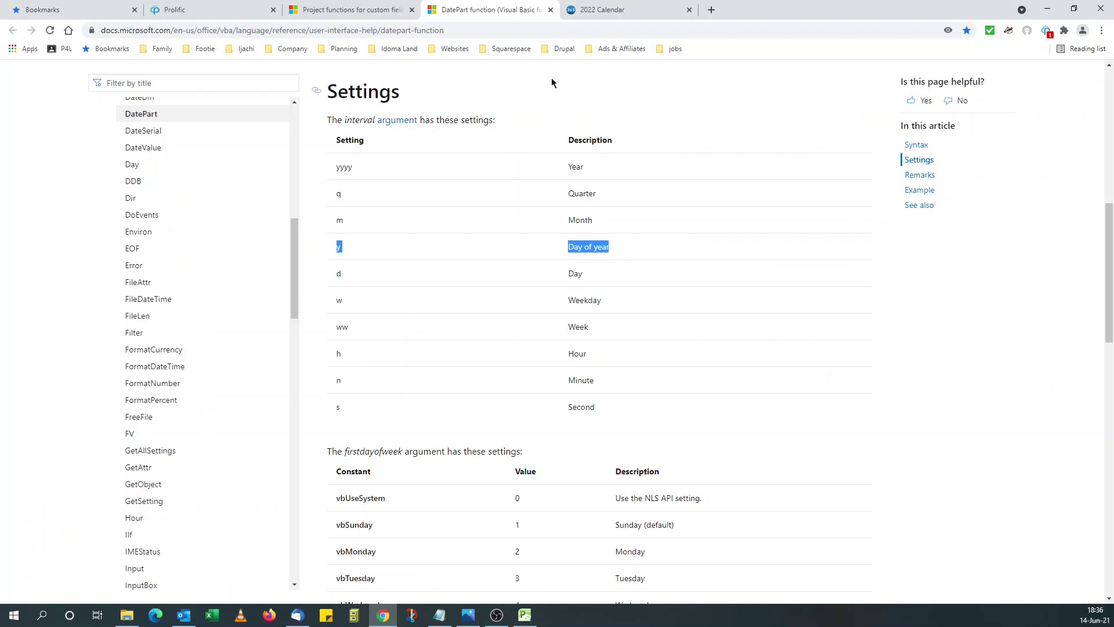
pyautogui.scroll(-5, 590, 507)
pyautogui.scroll(-3, 589, 508)
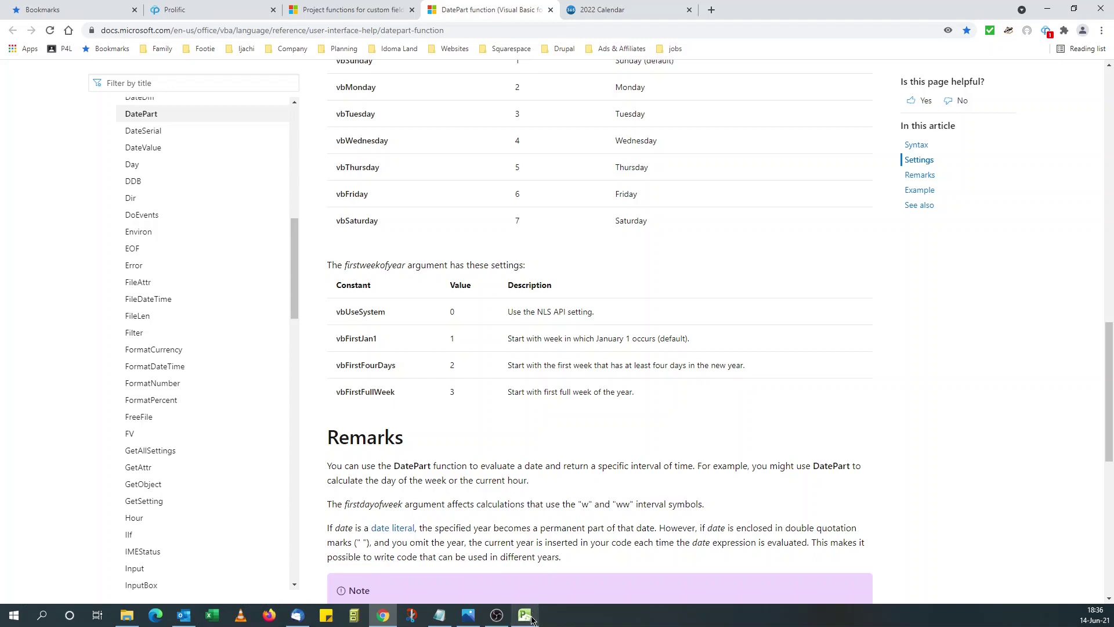
pyautogui.moveTo(525, 615)
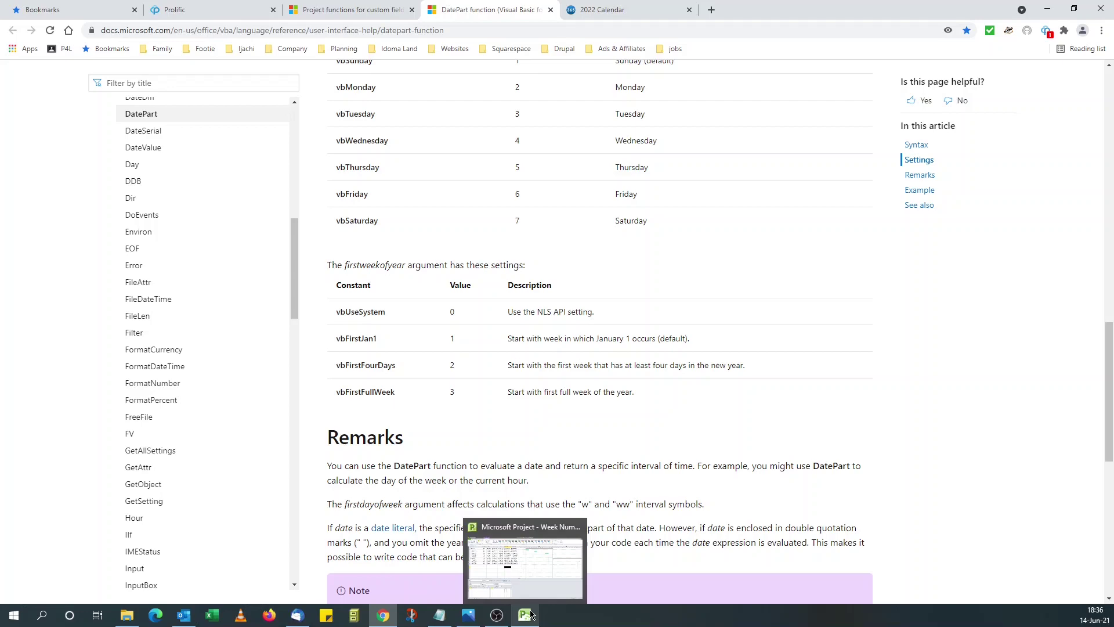
pyautogui.click(528, 614)
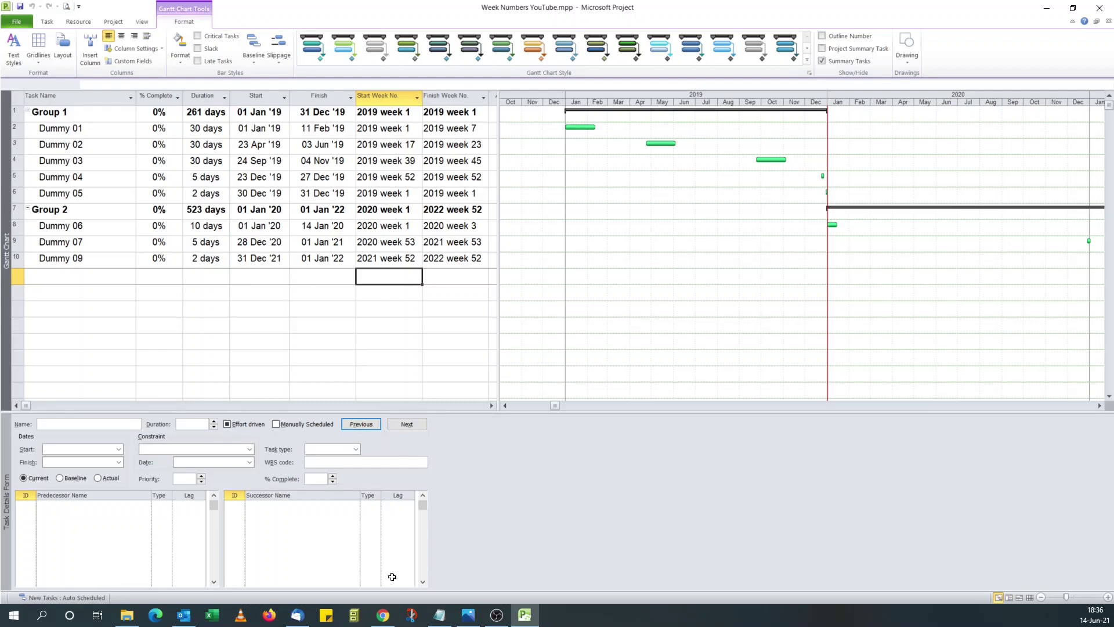
pyautogui.click(384, 615)
pyautogui.scroll(3, 440, 203)
pyautogui.scroll(2, 426, 158)
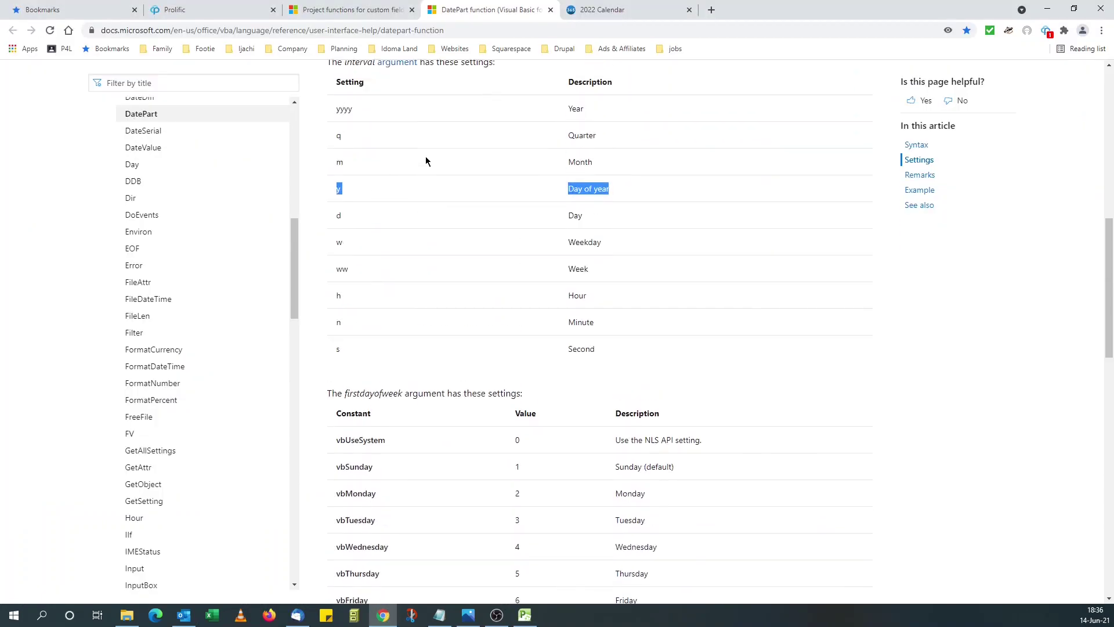
pyautogui.scroll(3, 426, 159)
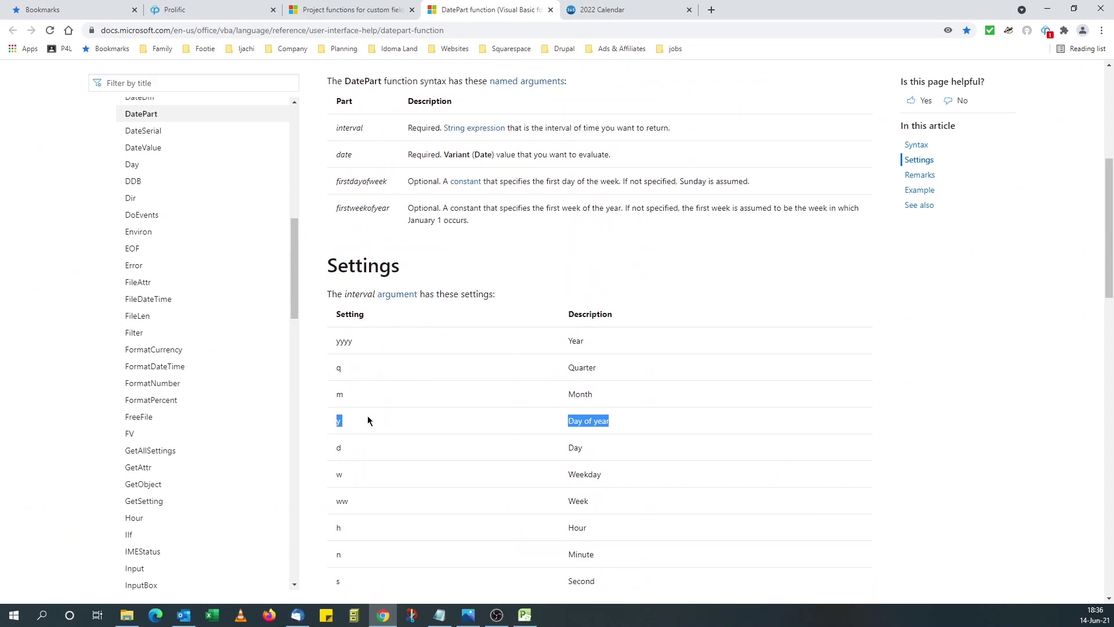
pyautogui.doubleClick(347, 425)
# Back in Project, select Dummy 09's Start Week No. cell showing 2021 week 52.
pyautogui.click(525, 615)
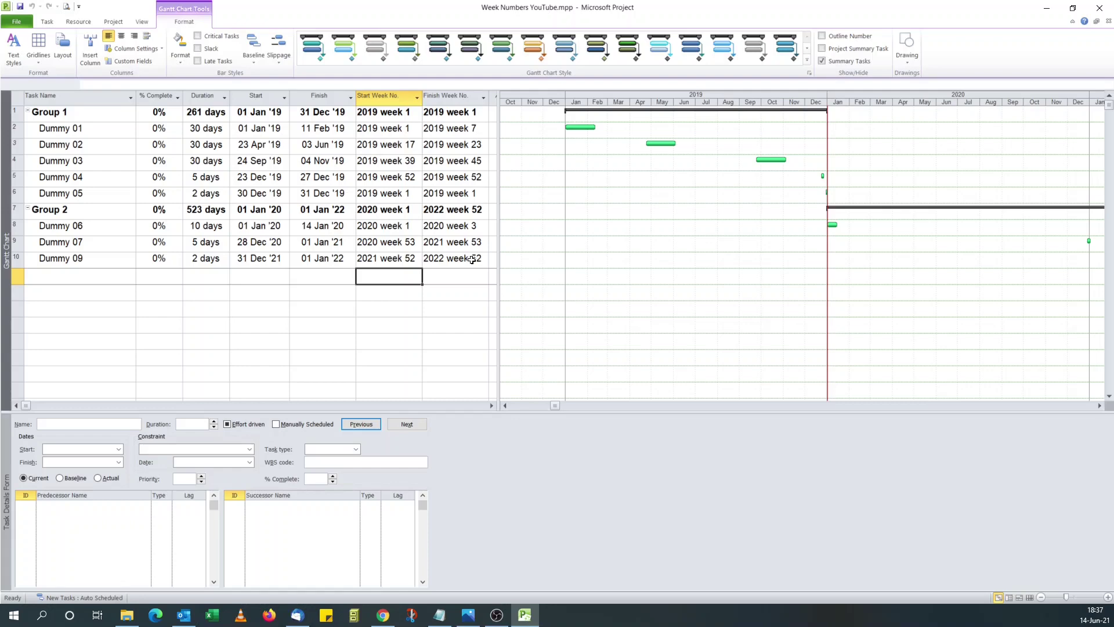
pyautogui.click(399, 259)
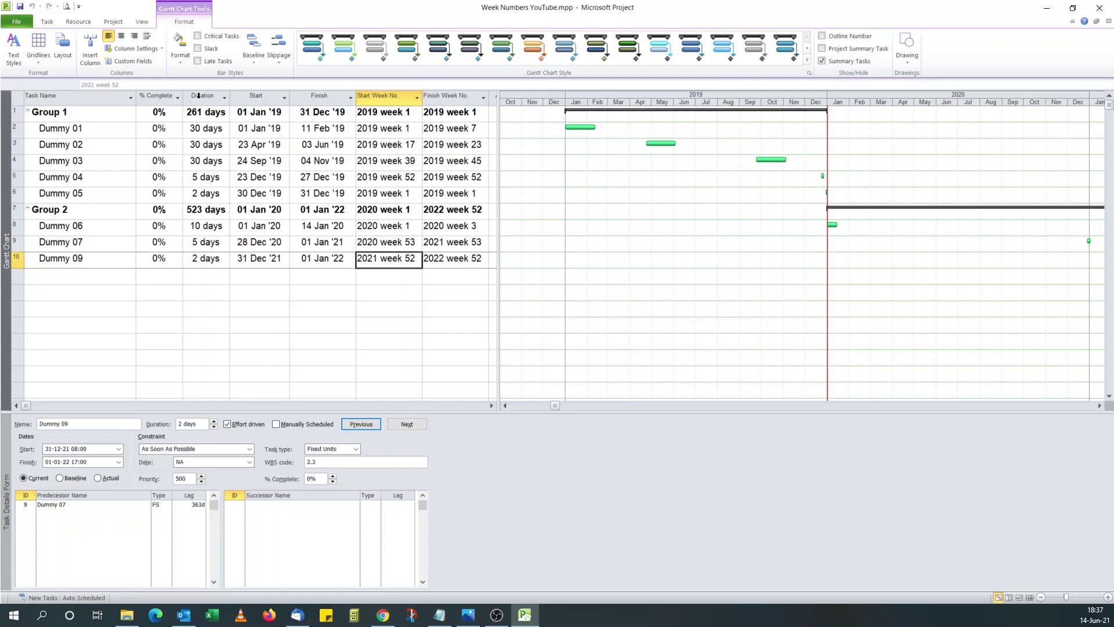
# Clear the existing week expression from the Start Week No. formula.
pyautogui.click(134, 62)
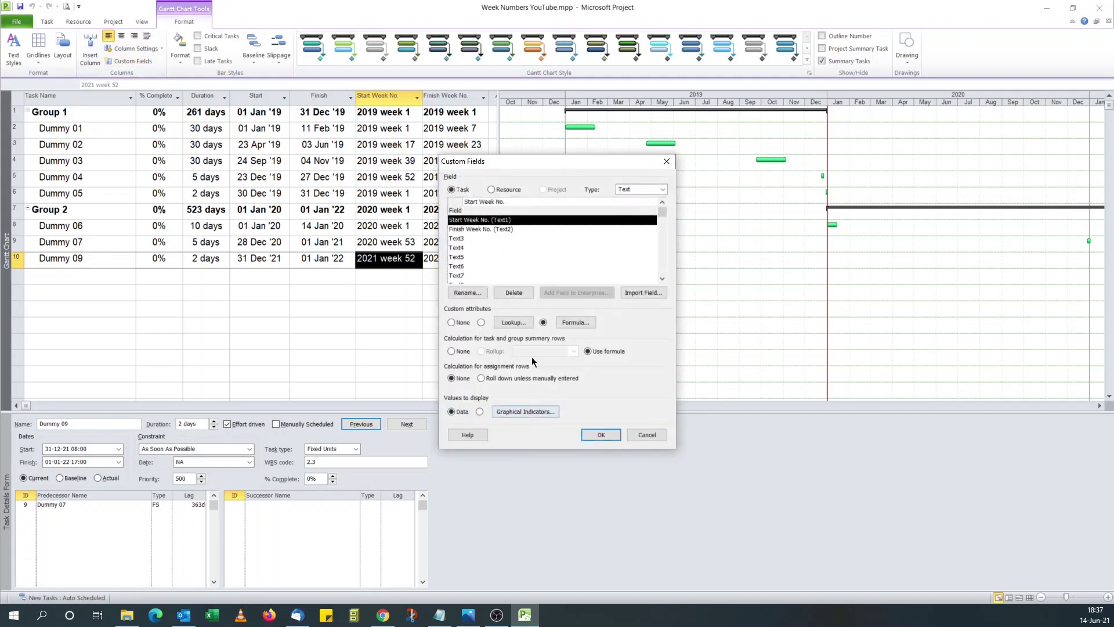
pyautogui.click(574, 324)
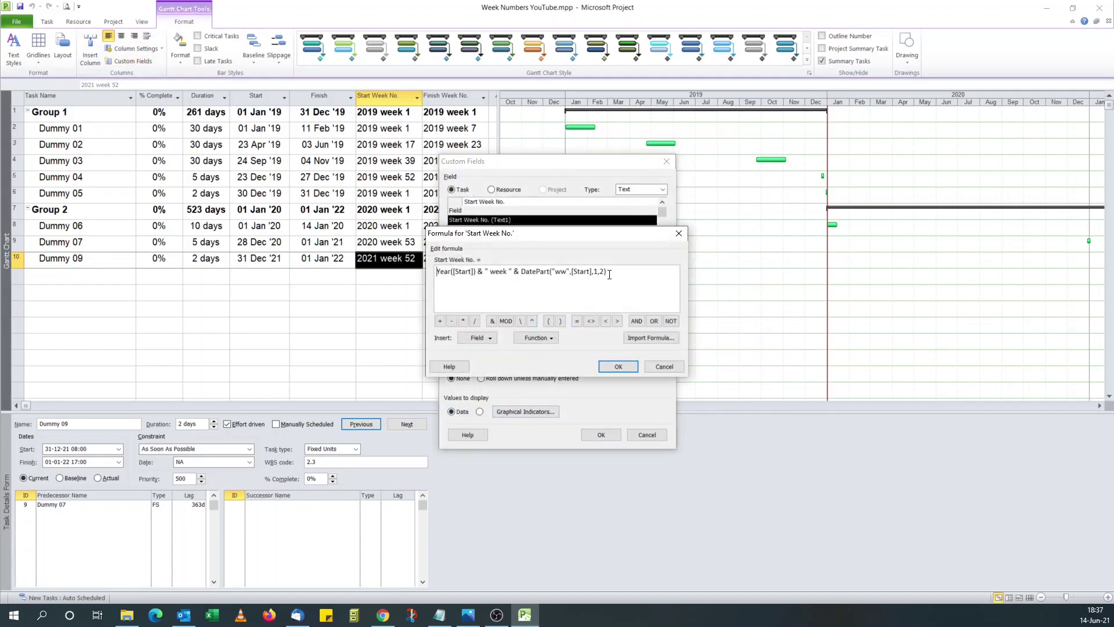
pyautogui.moveTo(623, 269); pyautogui.dragTo(418, 267)
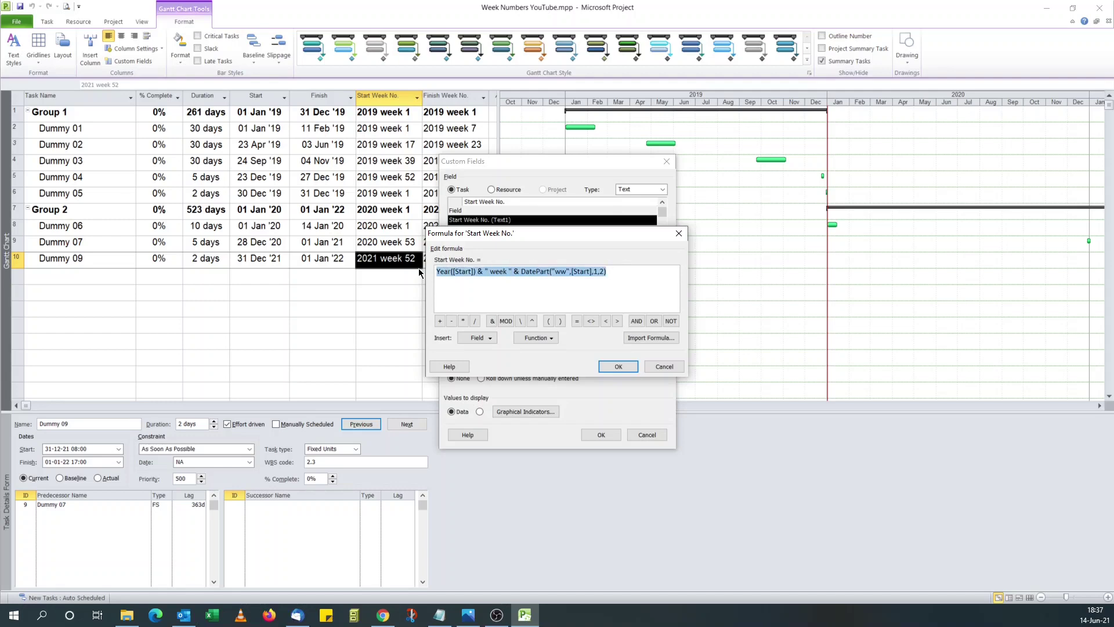
pyautogui.press('Delete')
# Insert an IIf template whose condition is a DatePart call with the "y" interval.
pyautogui.click(533, 336)
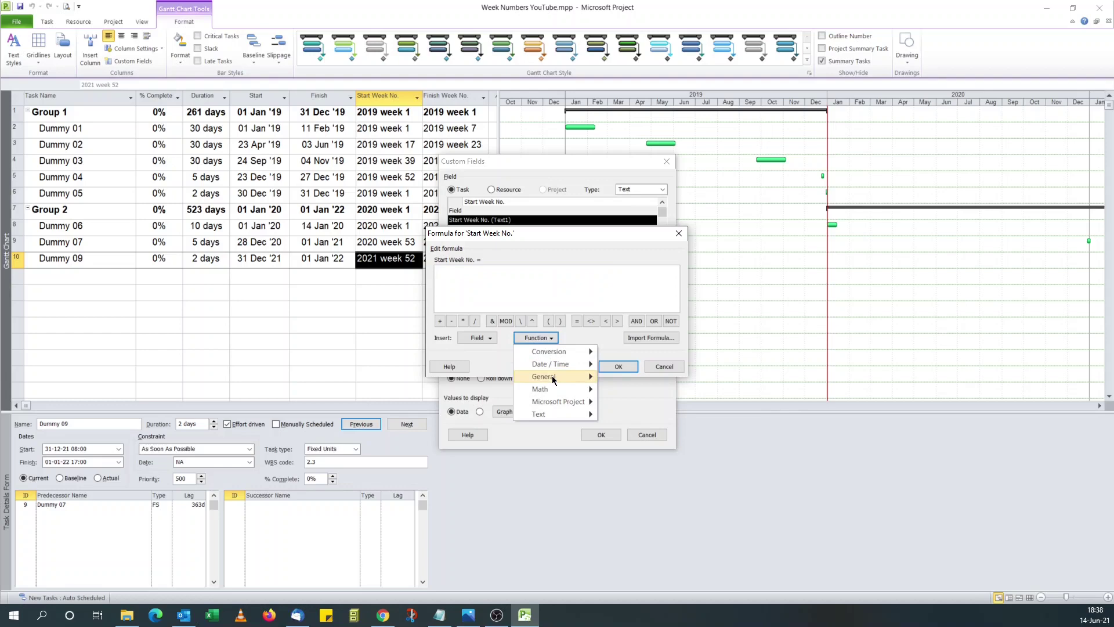
pyautogui.click(643, 390)
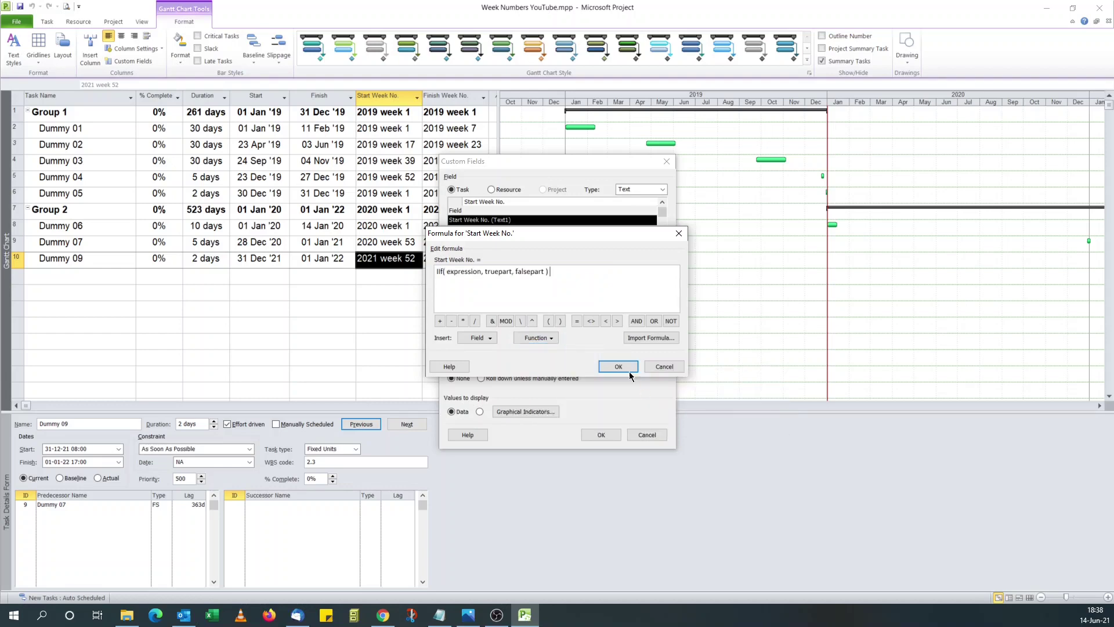
pyautogui.moveTo(446, 272); pyautogui.dragTo(481, 273)
pyautogui.click(537, 339)
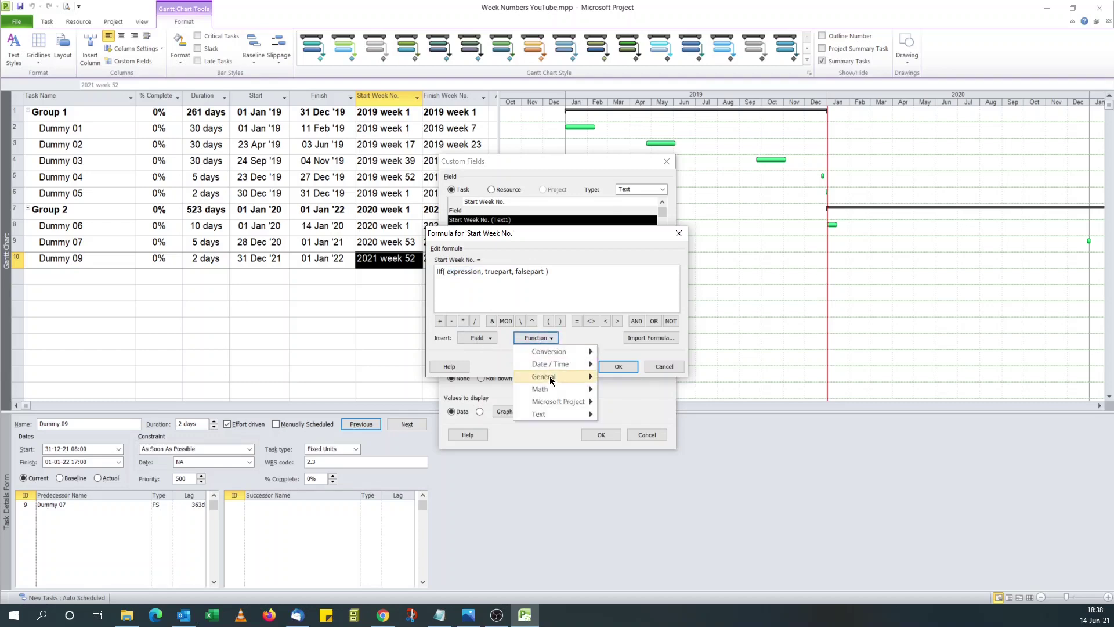
pyautogui.moveTo(550, 365)
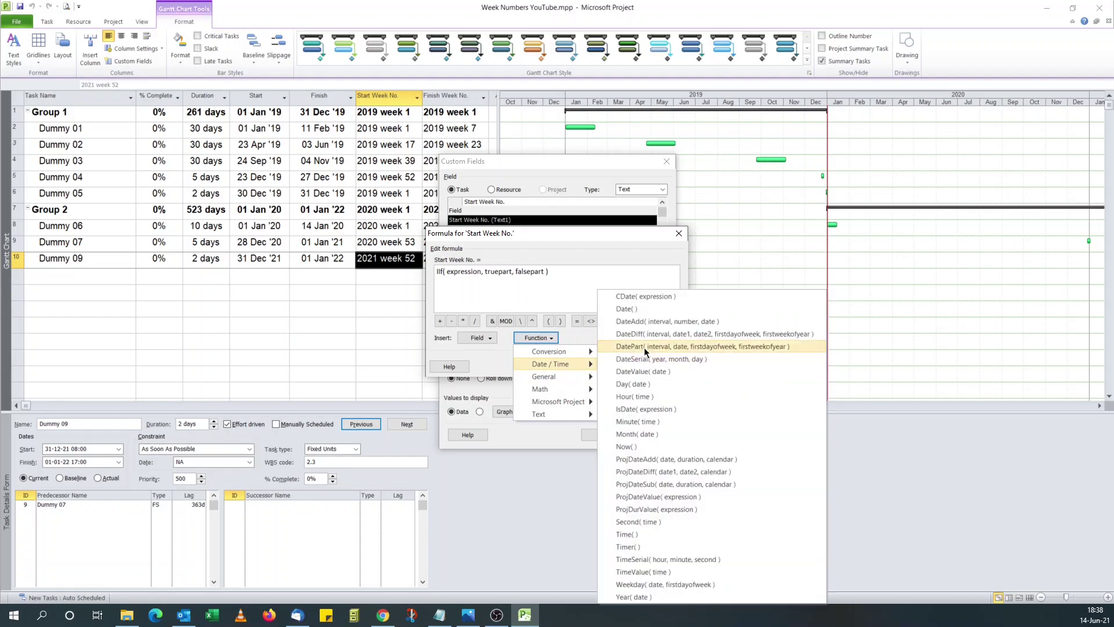
pyautogui.click(645, 348)
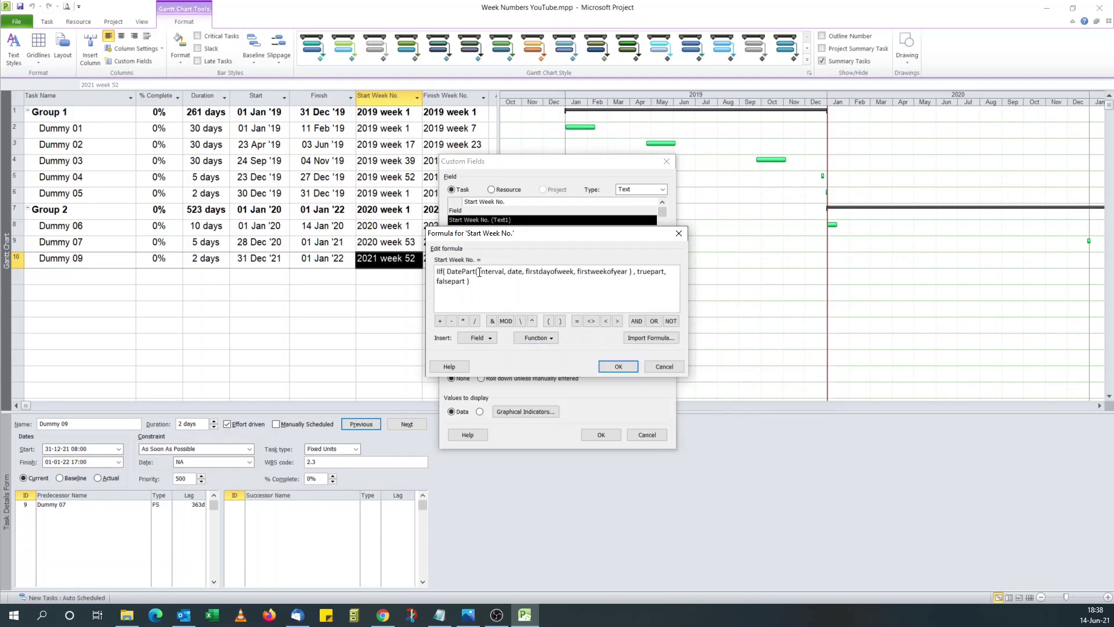
pyautogui.moveTo(479, 272); pyautogui.dragTo(511, 277)
pyautogui.write('"y')
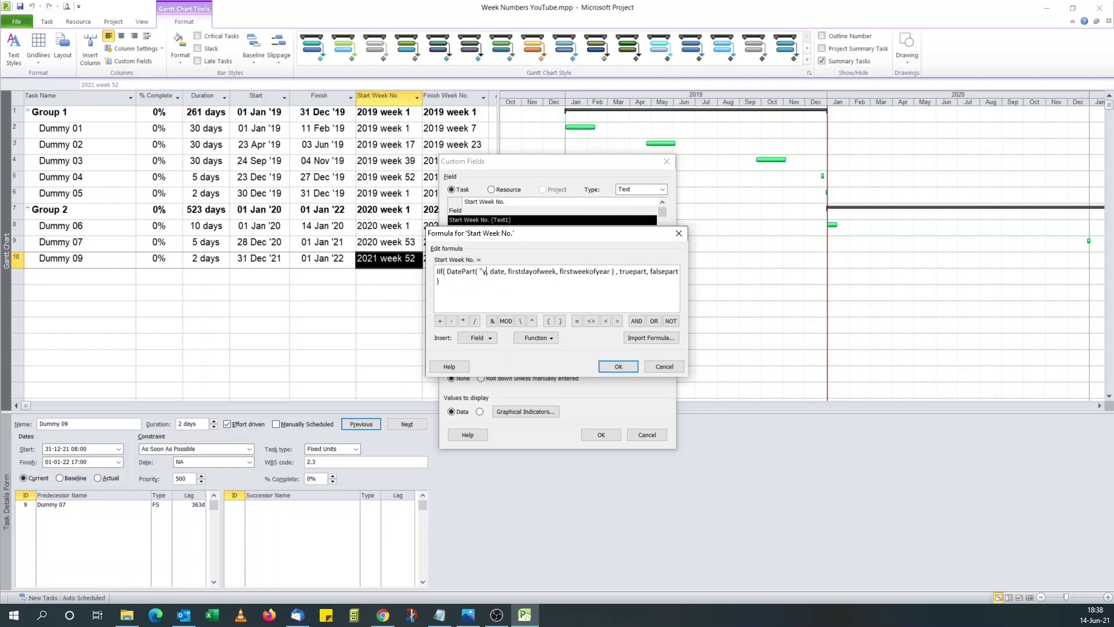
pyautogui.write('"')
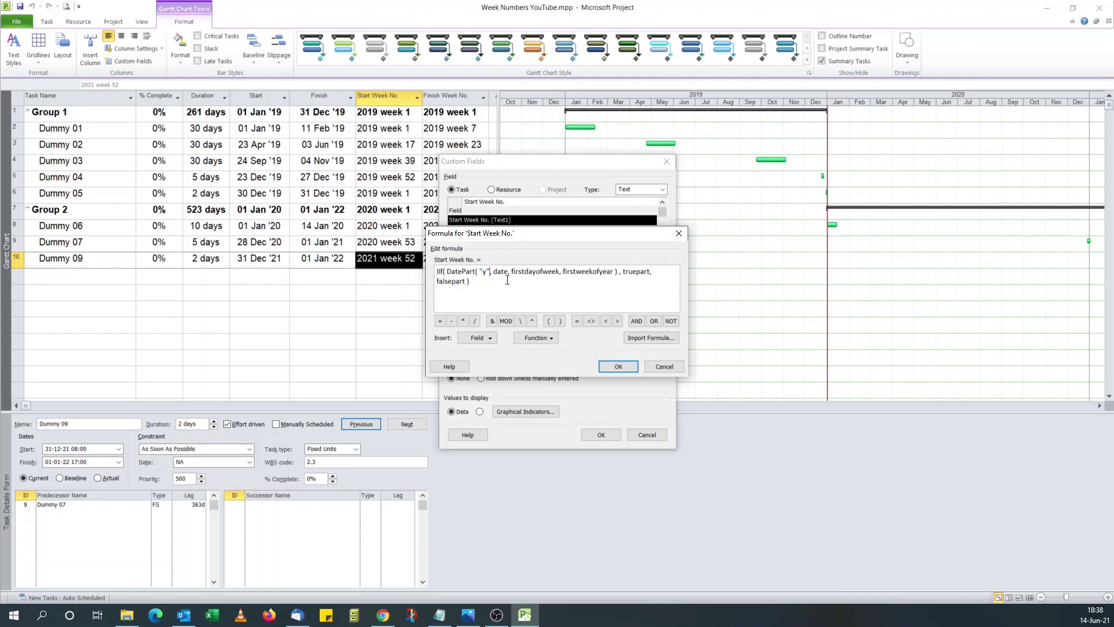
pyautogui.doubleClick(498, 273)
# Complete the first condition as DatePart("y", [Start]) > 362, dropping the optional arguments.
pyautogui.click(483, 338)
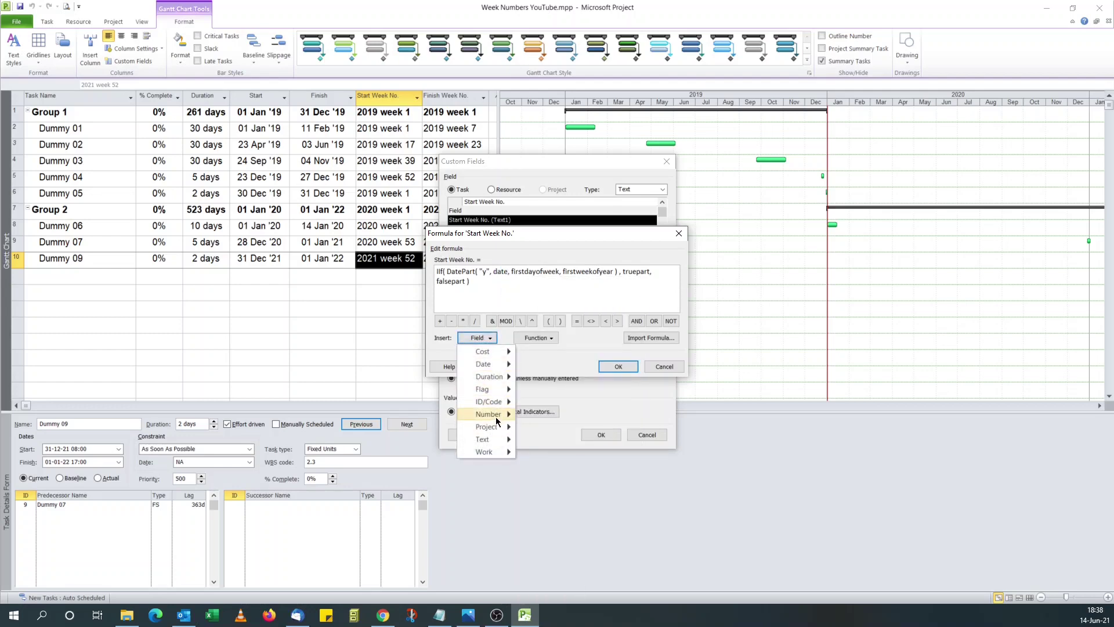
pyautogui.moveTo(488, 414)
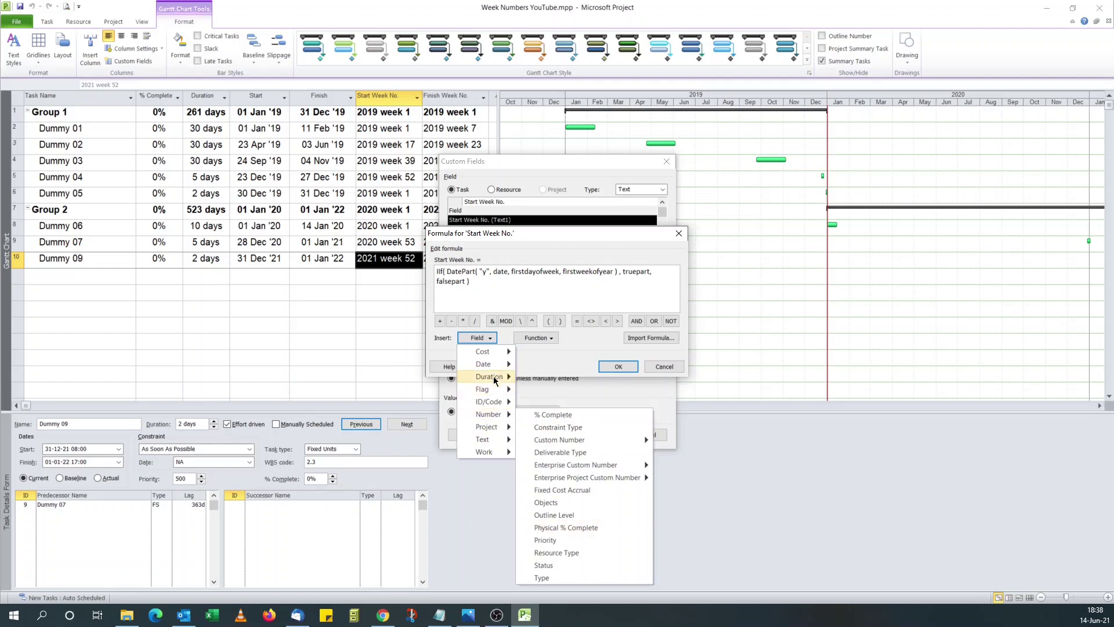
pyautogui.click(548, 571)
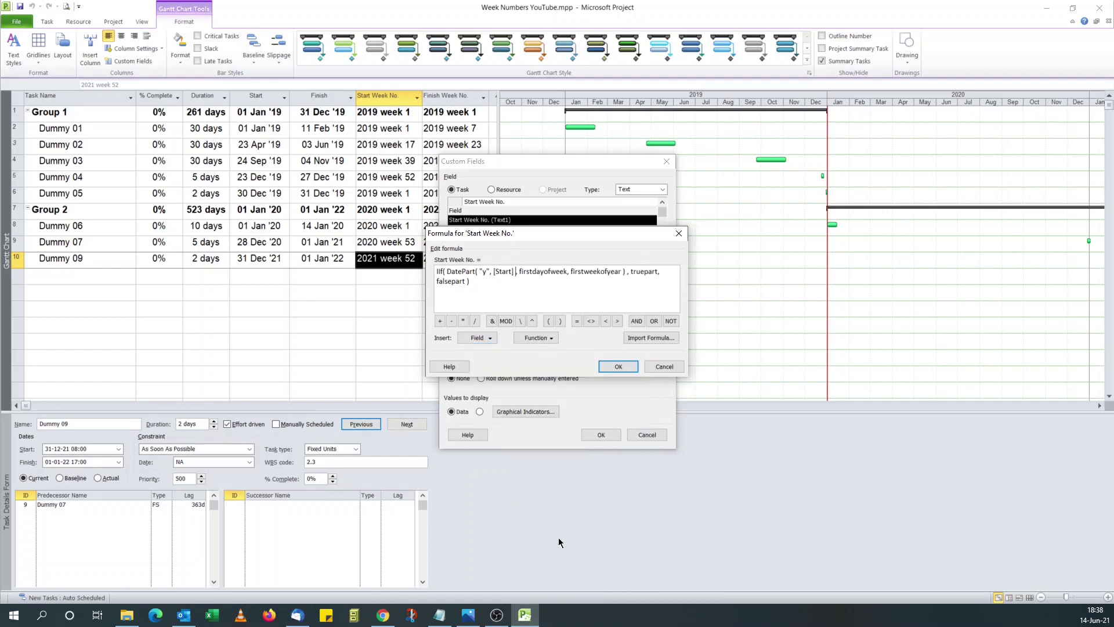
pyautogui.click(517, 272)
pyautogui.moveTo(519, 273); pyautogui.dragTo(624, 271)
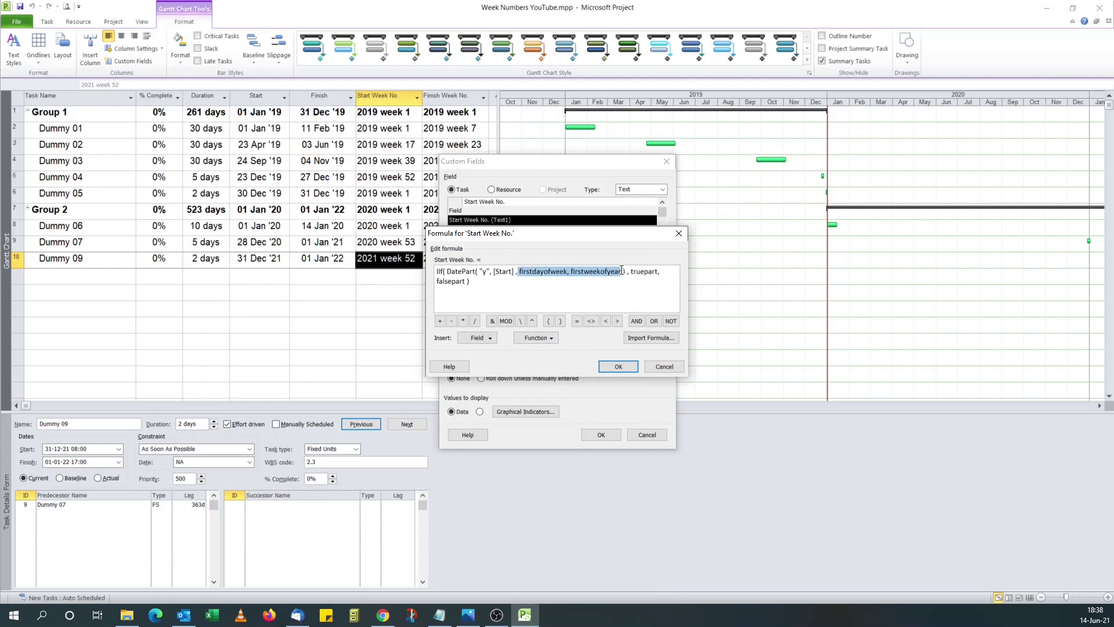
pyautogui.press('BackSpace')
pyautogui.press('BackSpace')
pyautogui.press('BackSpace')
pyautogui.press('BackSpace')
pyautogui.write(')')
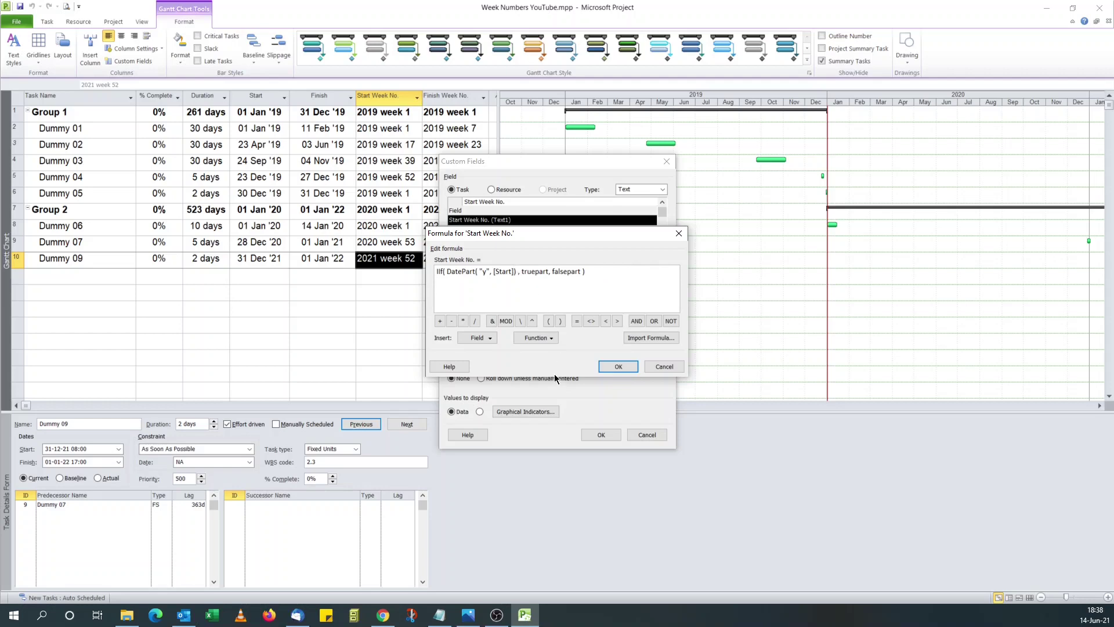
pyautogui.click(617, 321)
pyautogui.write('362')
# Add AND with a second DatePart using the "ww" interval and the Start date.
pyautogui.click(636, 322)
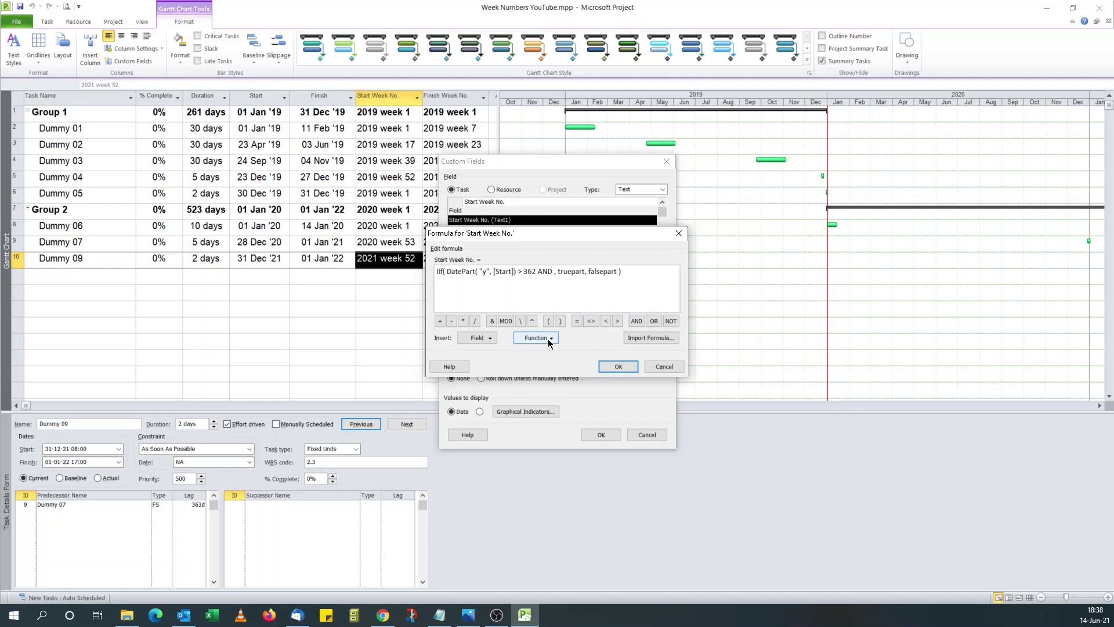
pyautogui.click(548, 339)
pyautogui.moveTo(550, 364)
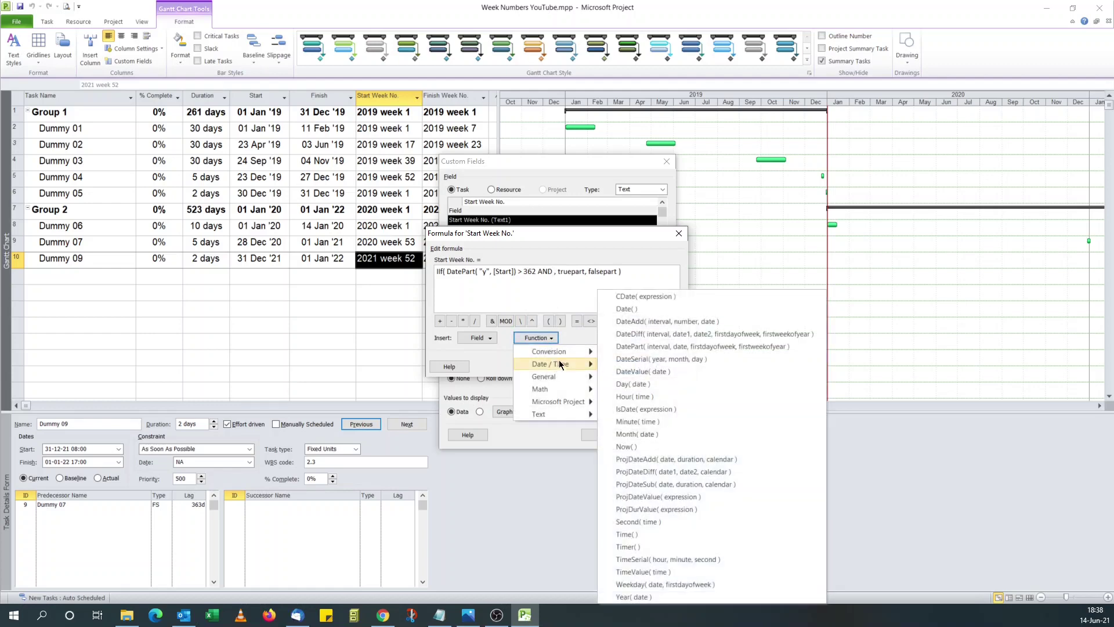
pyautogui.click(645, 346)
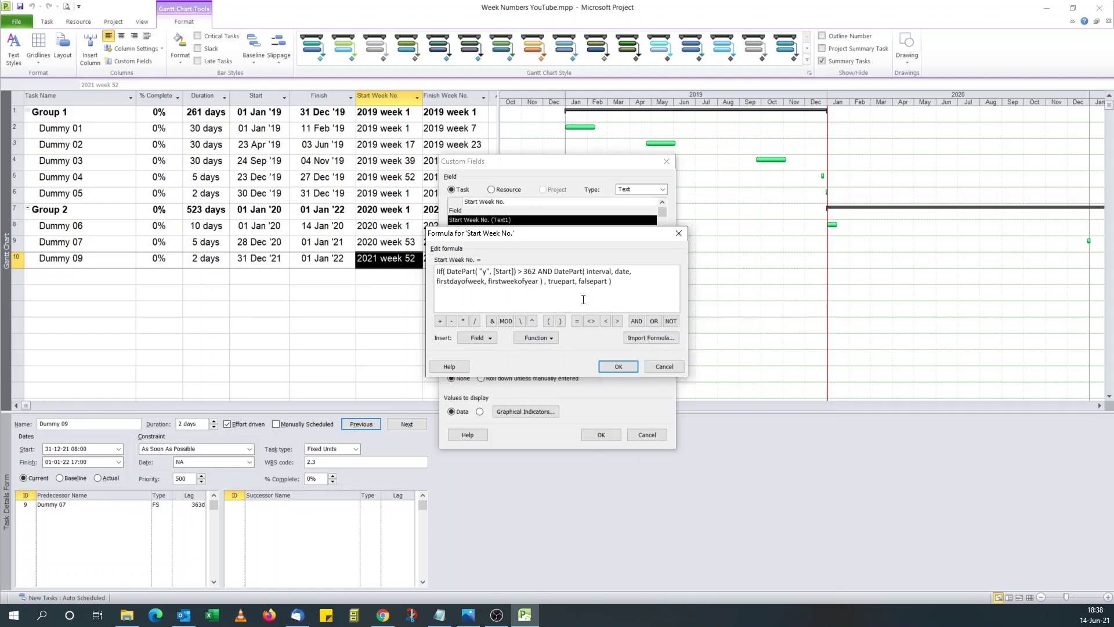
pyautogui.click(555, 270)
pyautogui.moveTo(587, 273); pyautogui.dragTo(610, 271)
pyautogui.write('"w')
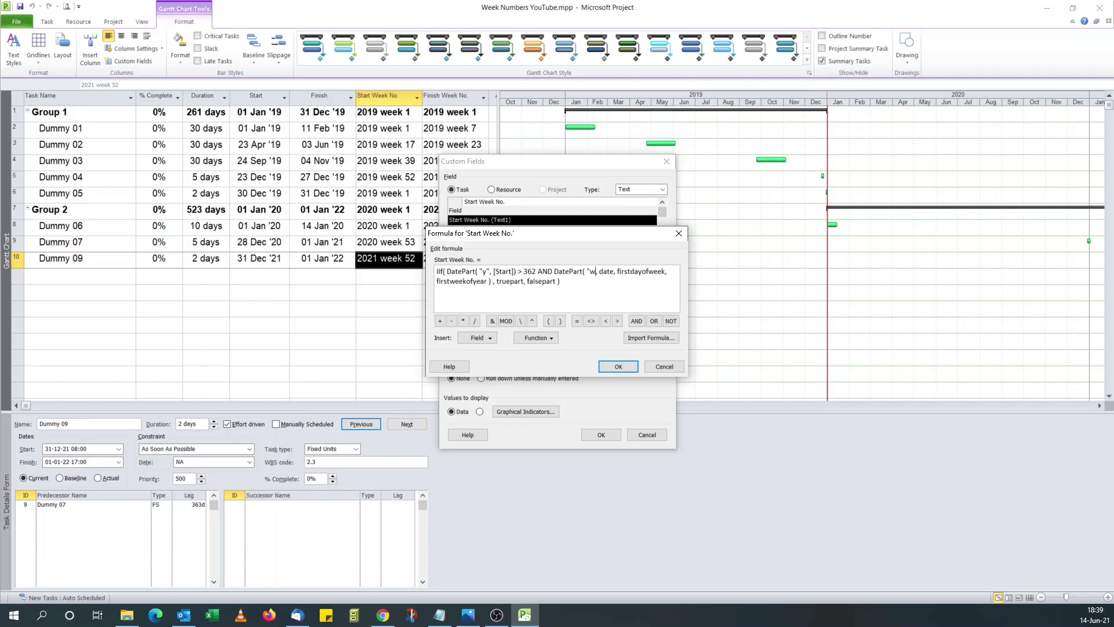
pyautogui.write('w"')
pyautogui.doubleClick(608, 273)
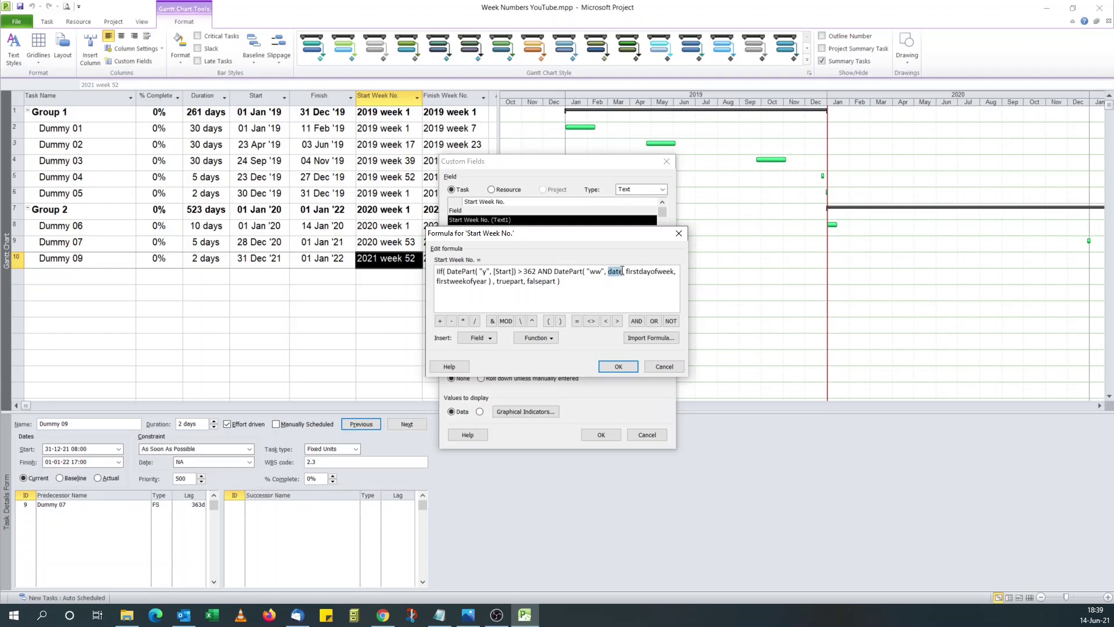
pyautogui.click(476, 338)
pyautogui.moveTo(483, 364)
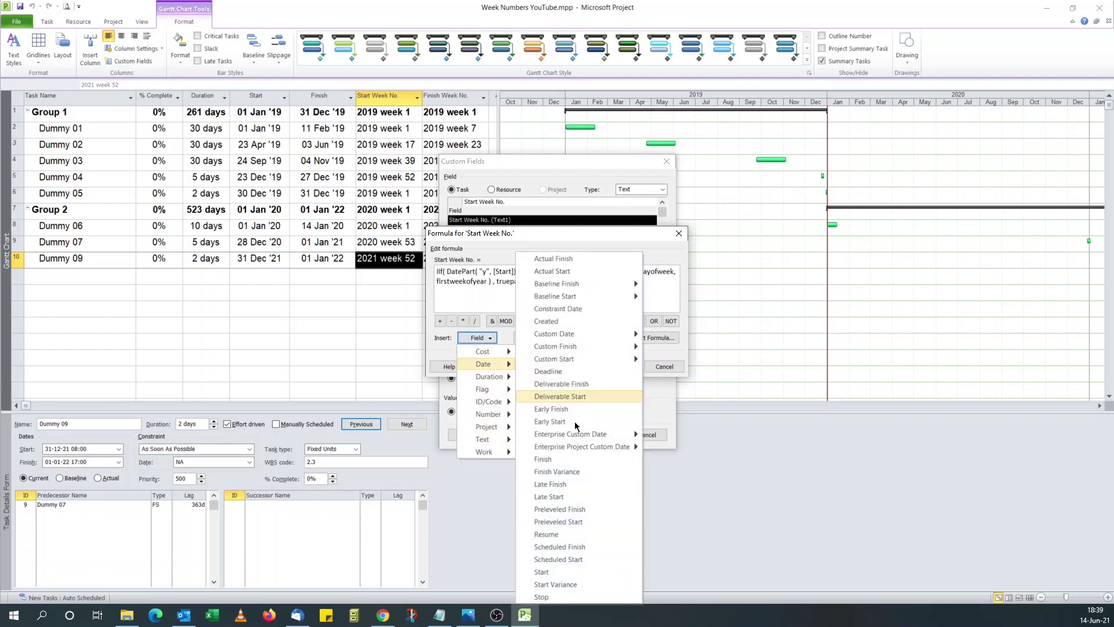
pyautogui.click(560, 571)
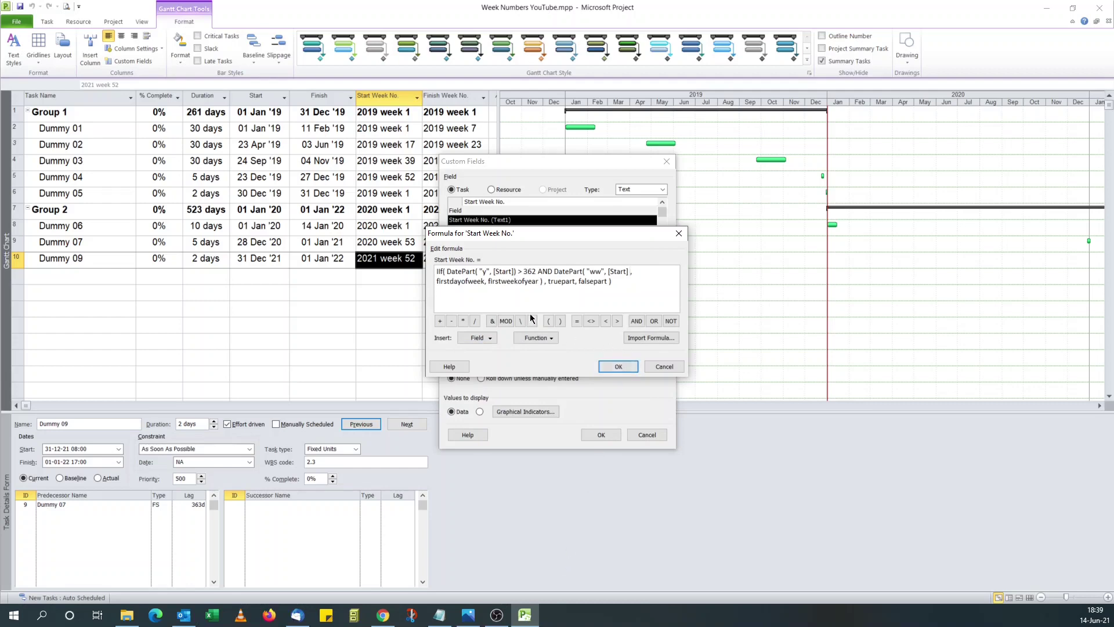
# Set the second DatePart's firstdayofweek to 1 and firstweekofyear to 2.
pyautogui.click(433, 281)
pyautogui.click(466, 281)
pyautogui.moveTo(486, 283); pyautogui.dragTo(433, 292)
pyautogui.write('1,')
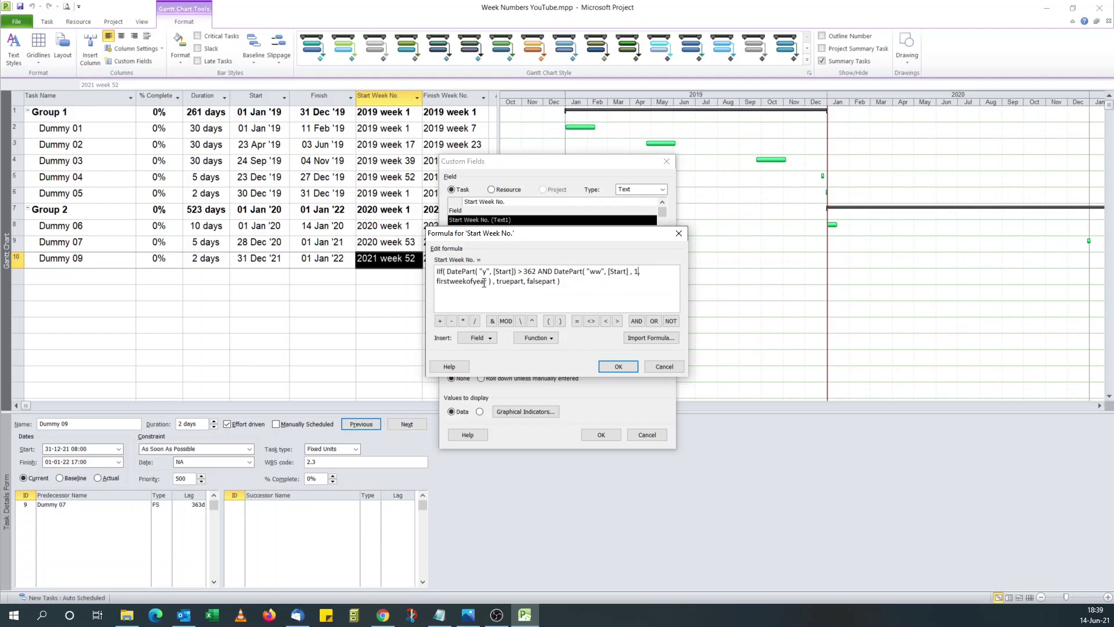
pyautogui.moveTo(492, 282); pyautogui.dragTo(442, 284)
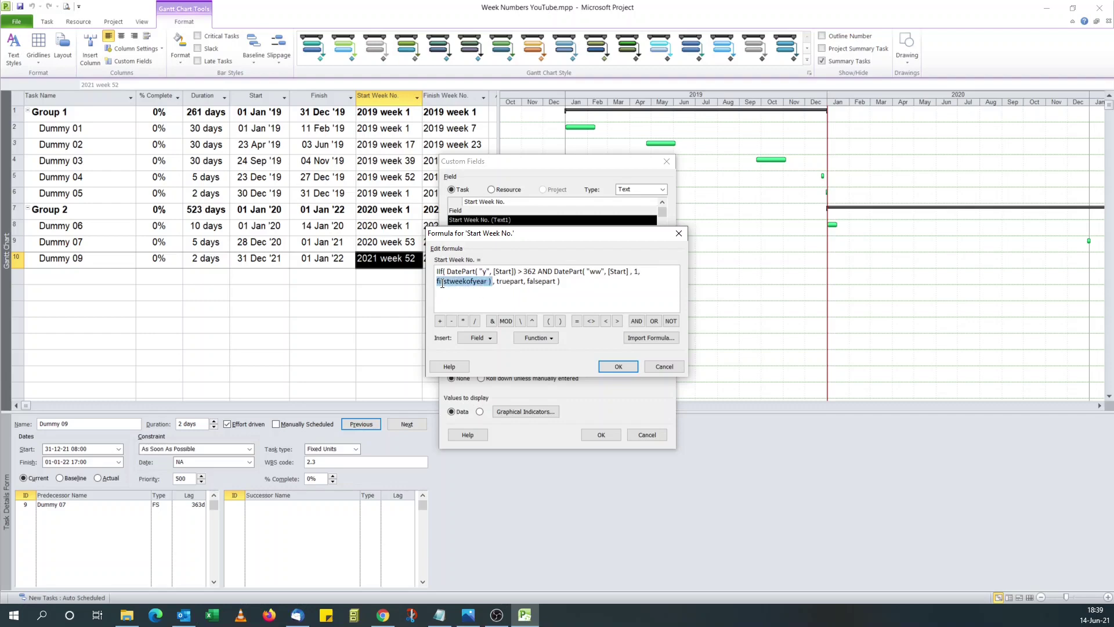
pyautogui.click(486, 284)
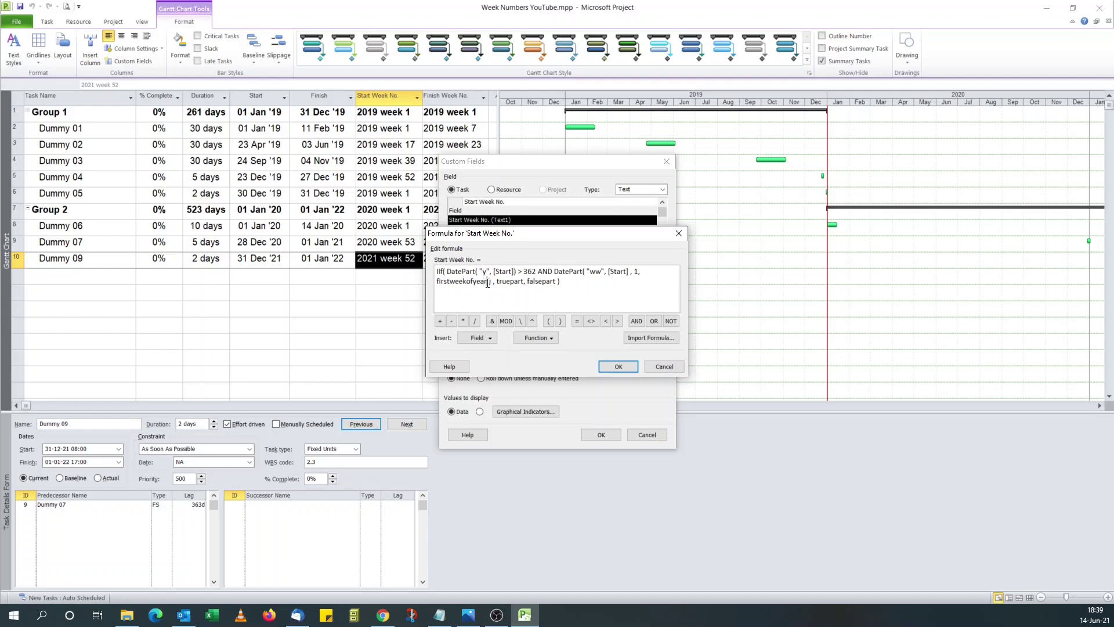
pyautogui.moveTo(488, 285); pyautogui.dragTo(434, 283)
pyautogui.write('2')
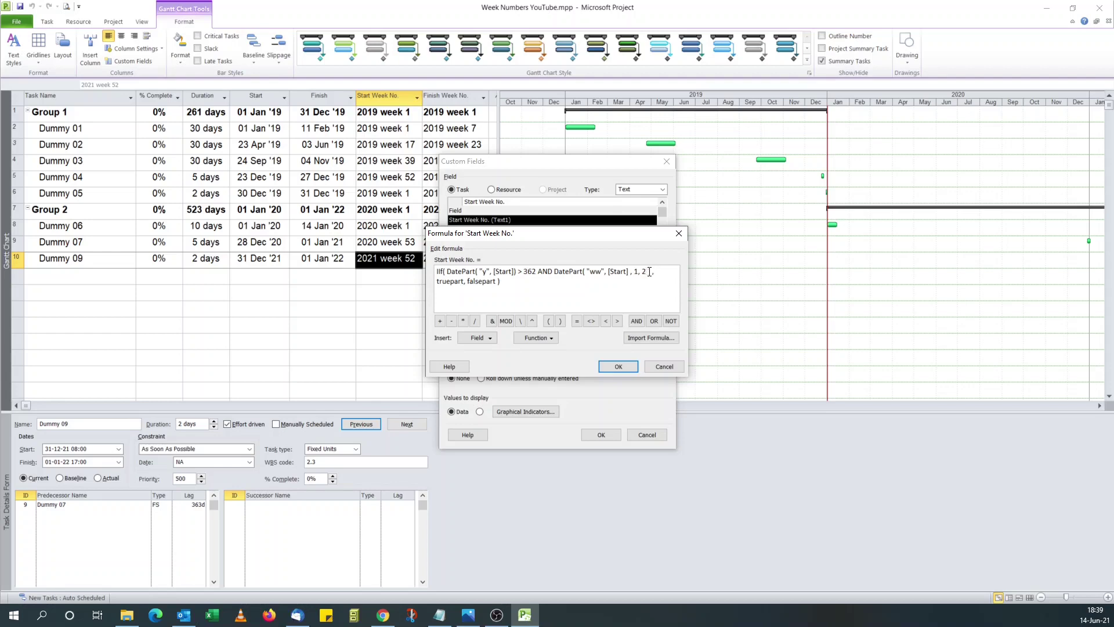
pyautogui.write(' )')
pyautogui.write('= ')
pyautogui.write('1')
# Make the true result Year([Start])+1 & " week " & DatePart("ww",[Start],1,2).
pyautogui.moveTo(463, 283); pyautogui.dragTo(421, 281)
pyautogui.write('Year([Start]) & " week " & DatePart("ww",[Start],1,2)')
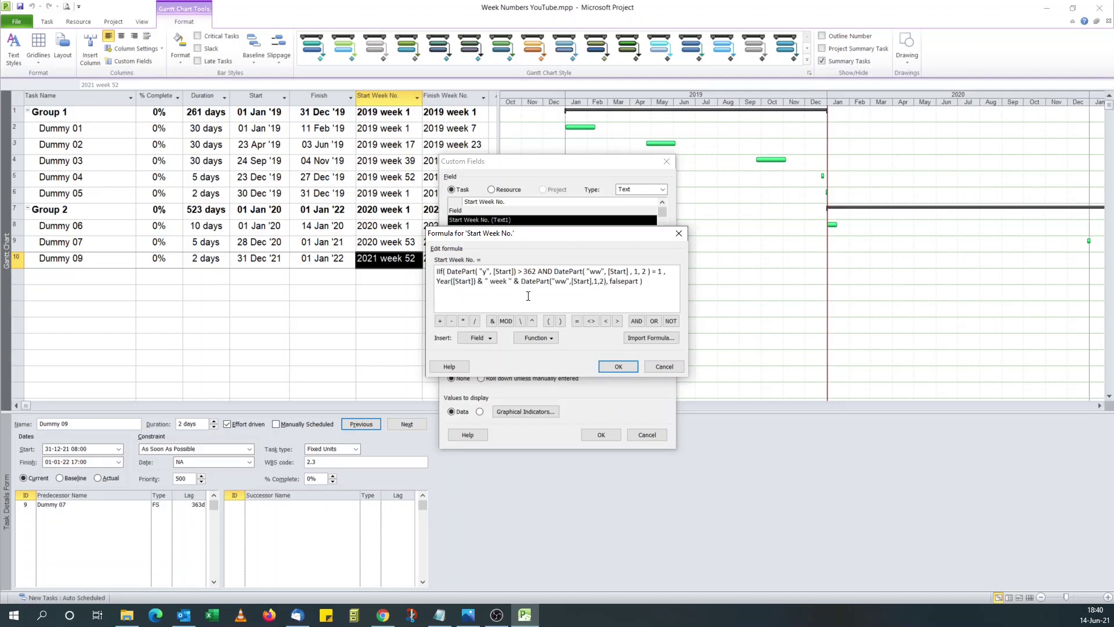
pyautogui.click(483, 281)
pyautogui.write('+1')
pyautogui.moveTo(619, 282); pyautogui.dragTo(651, 282)
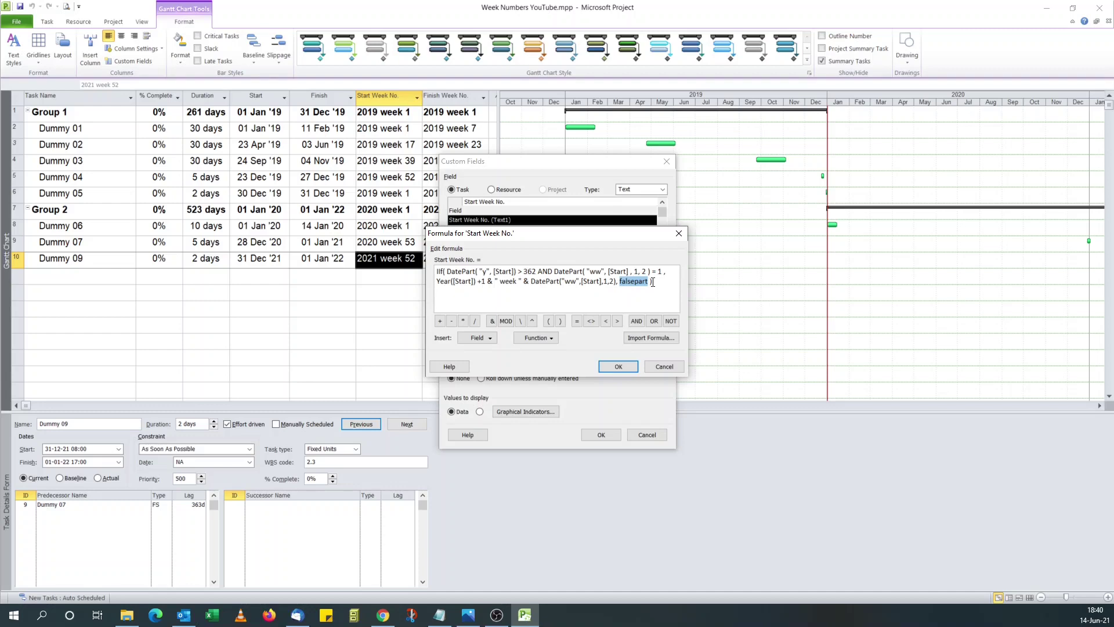
# Nest a second IIf as the false result, with a DatePart call as its condition.
pyautogui.click(554, 338)
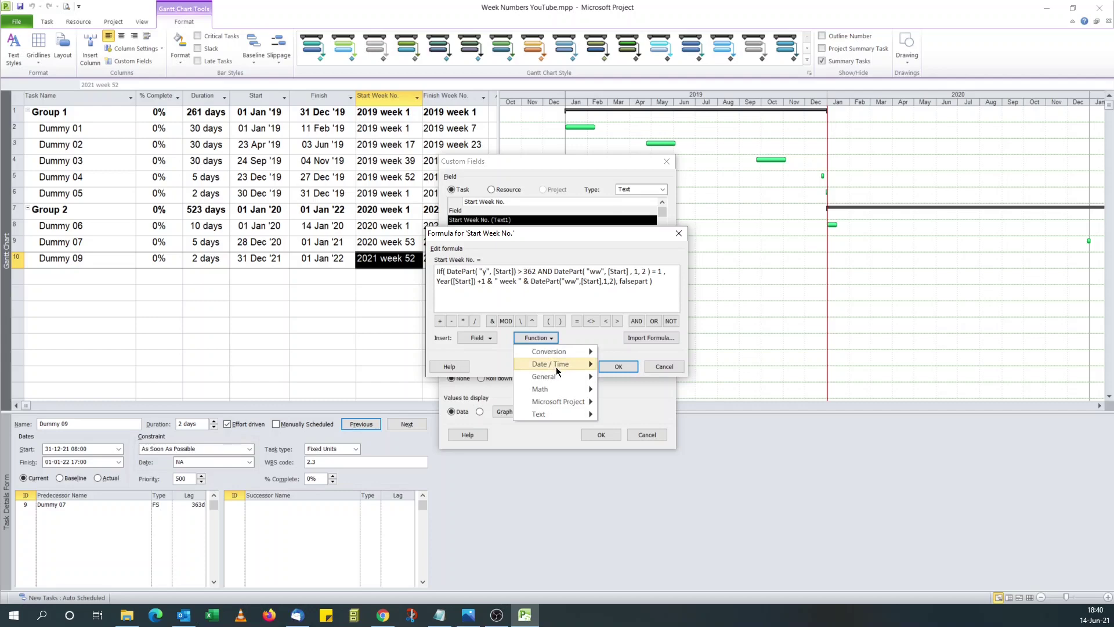
pyautogui.click(634, 389)
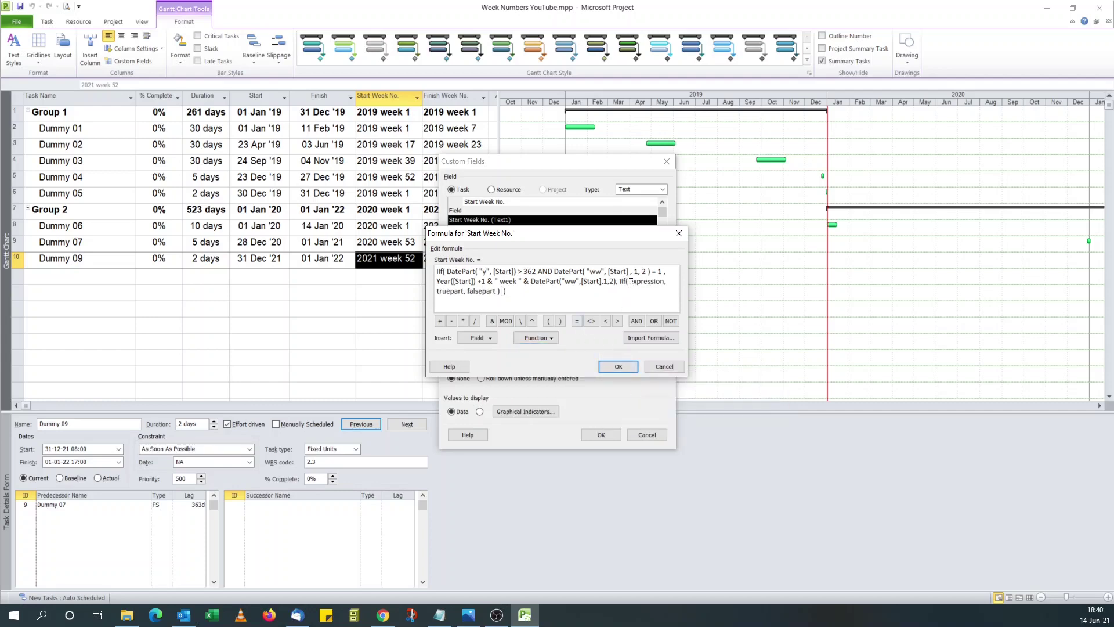
pyautogui.moveTo(630, 281); pyautogui.dragTo(665, 283)
pyautogui.click(542, 337)
pyautogui.moveTo(550, 363)
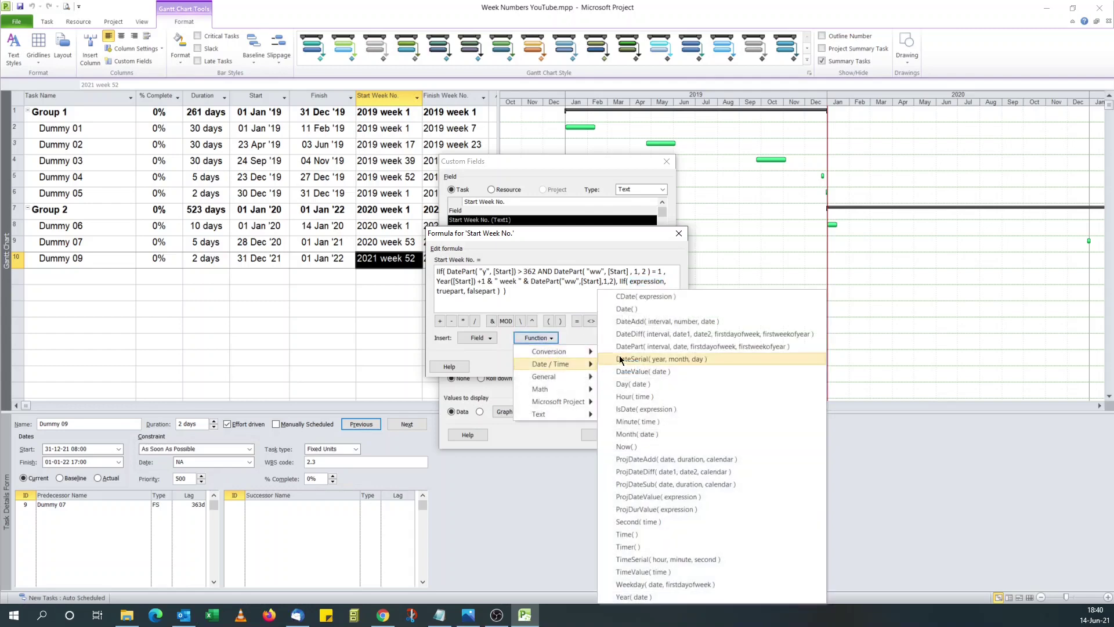
pyautogui.click(644, 347)
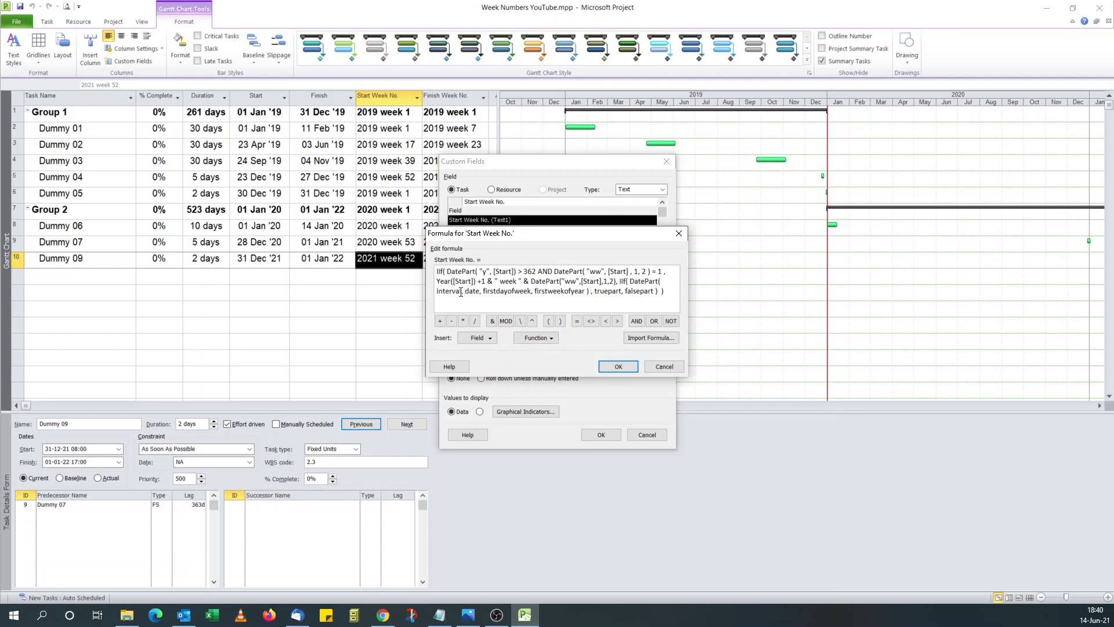
# Fill the nested DatePart with "y" and [Start], removing its week arguments.
pyautogui.moveTo(460, 291); pyautogui.dragTo(431, 293)
pyautogui.write('"y",')
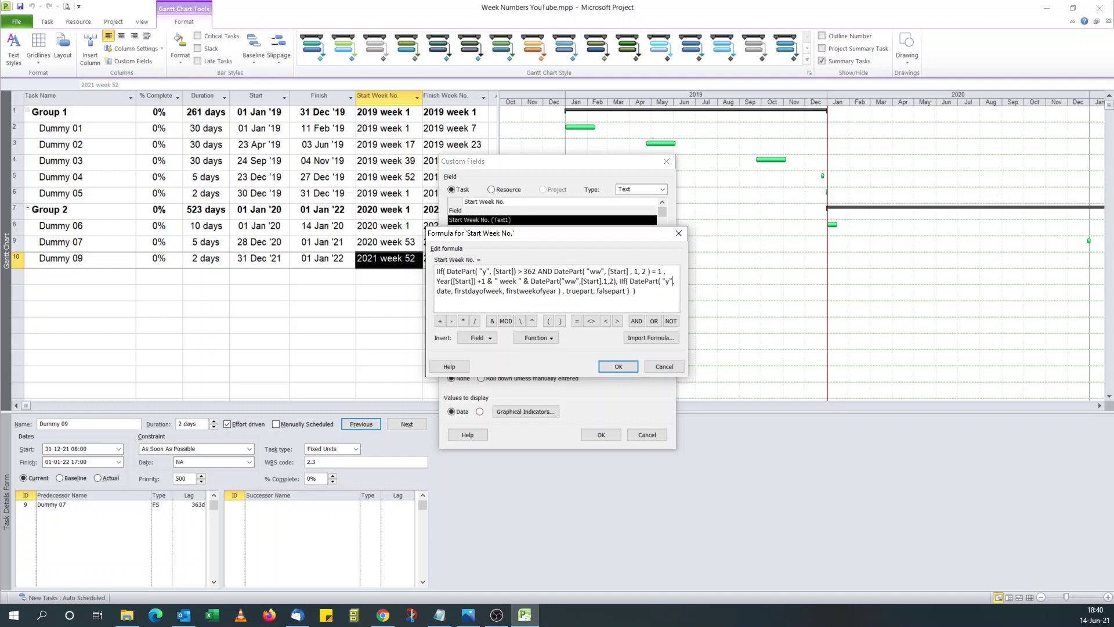
pyautogui.click(454, 292)
pyautogui.press('BackSpace')
pyautogui.moveTo(452, 290); pyautogui.dragTo(437, 295)
pyautogui.click(463, 338)
pyautogui.moveTo(484, 364)
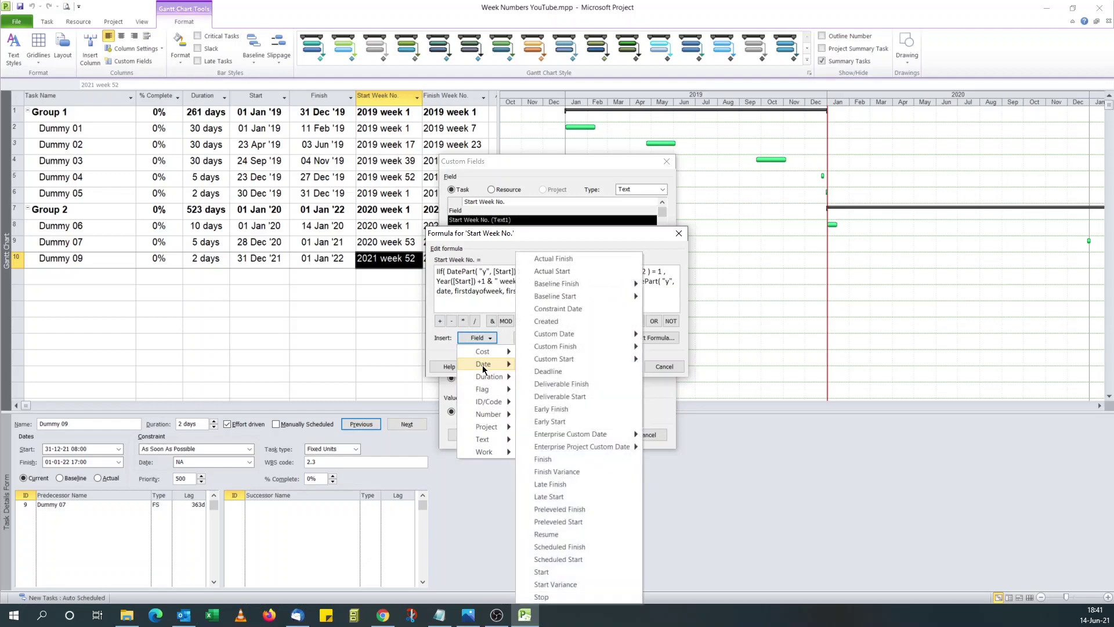
pyautogui.click(557, 571)
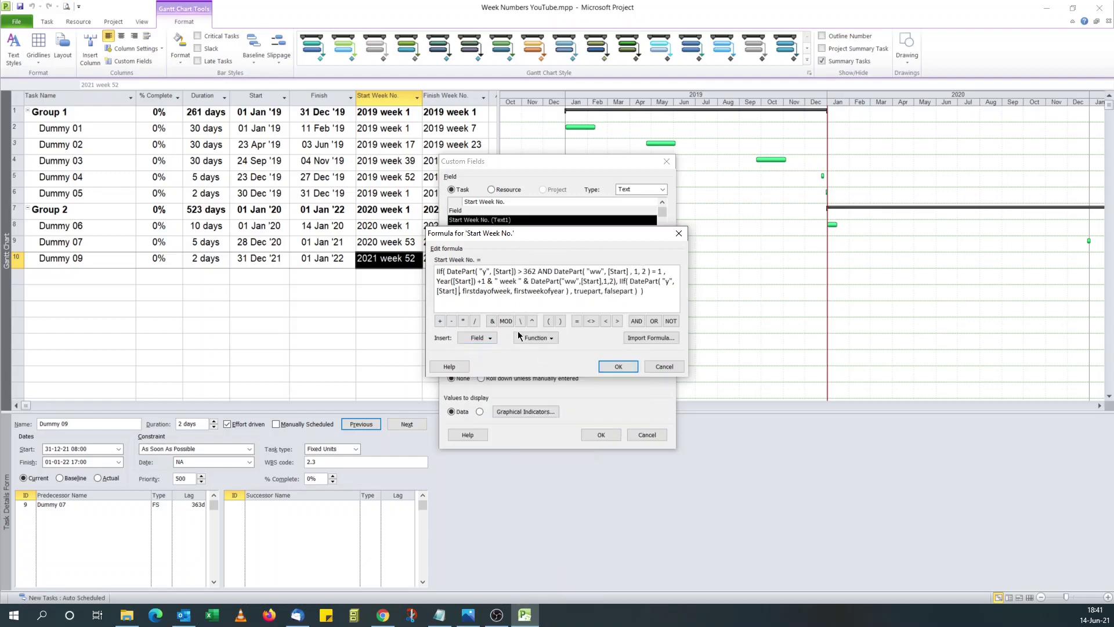
pyautogui.moveTo(467, 293); pyautogui.dragTo(565, 295)
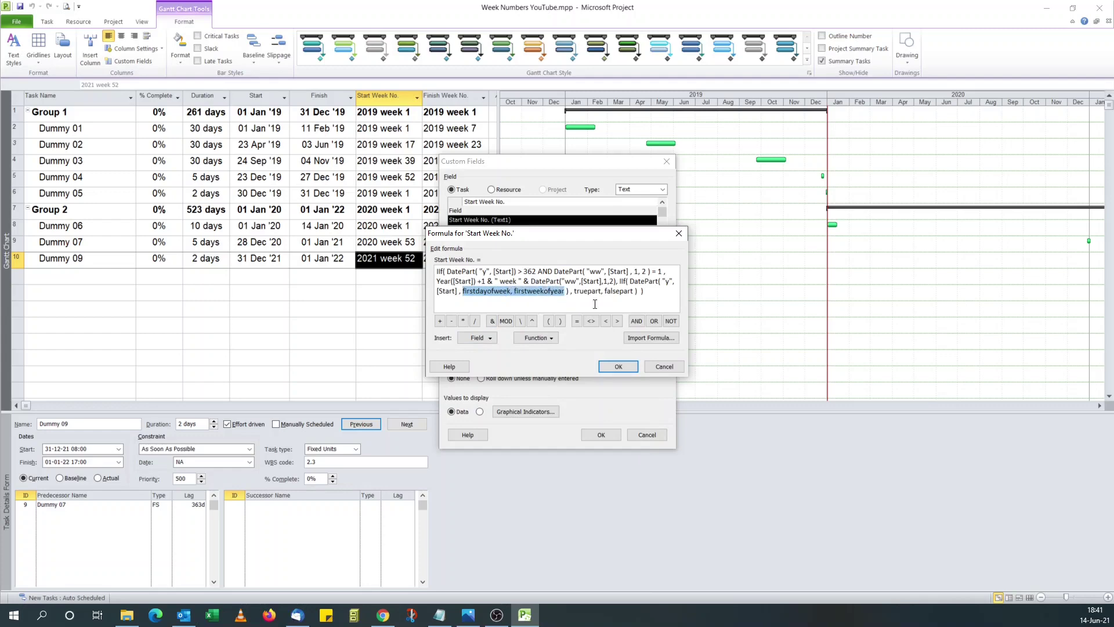
pyautogui.press('BackSpace')
pyautogui.press('BackSpace')
pyautogui.press('BackSpace')
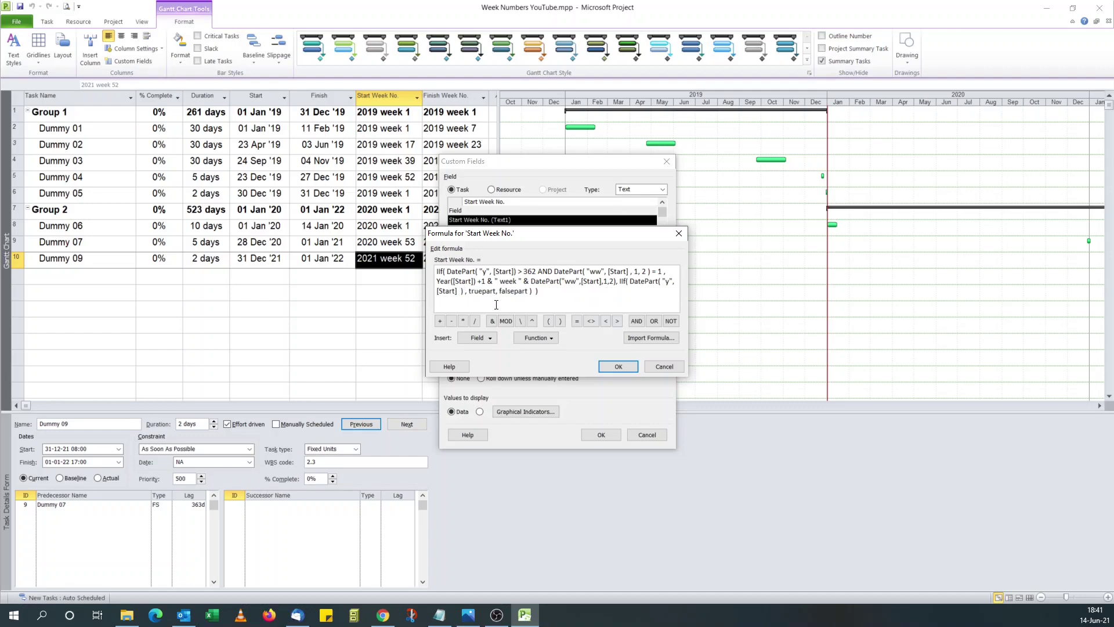
pyautogui.write('< ')
pyautogui.write('4')
# Join the nested condition with AND and a new DatePart using the "ww" interval.
pyautogui.click(636, 322)
pyautogui.click(533, 338)
pyautogui.moveTo(551, 364)
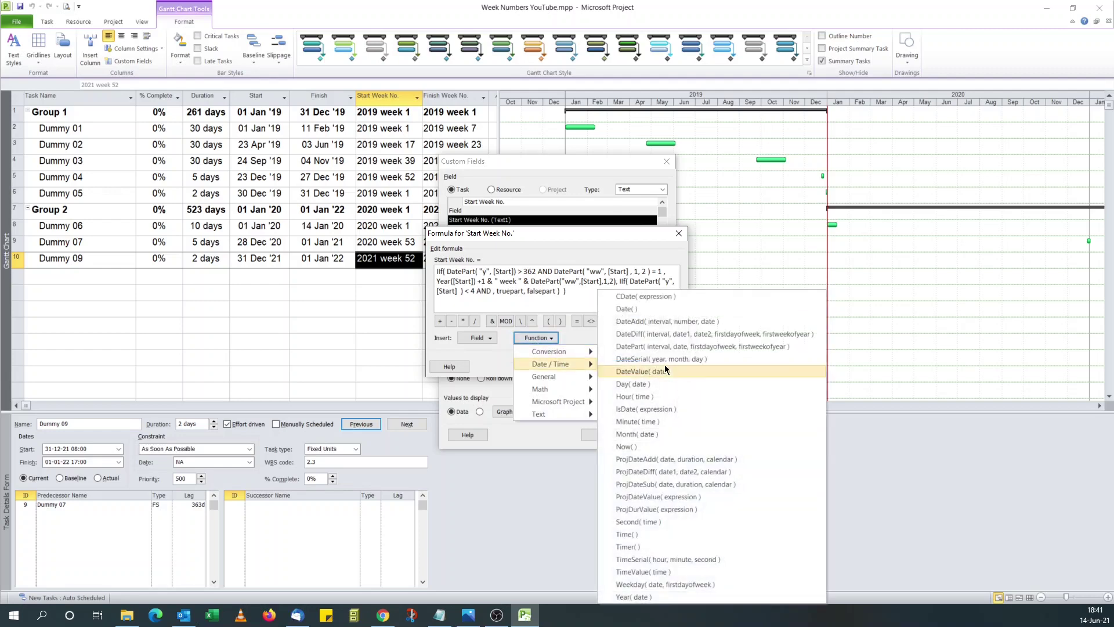
pyautogui.click(658, 346)
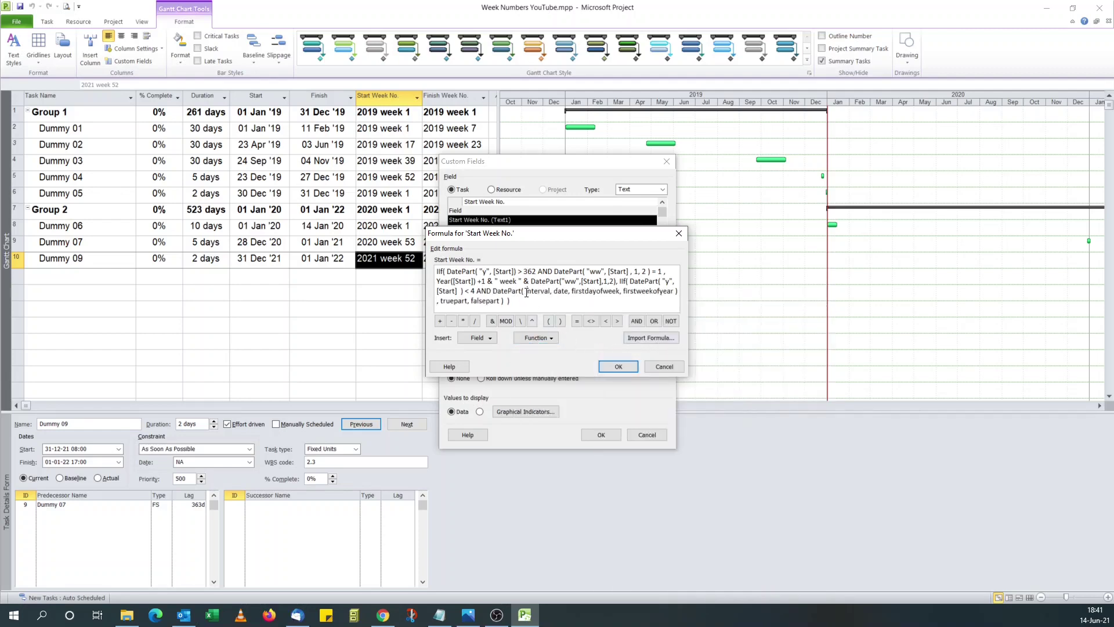
pyautogui.moveTo(526, 293); pyautogui.dragTo(549, 294)
pyautogui.press('BackSpace')
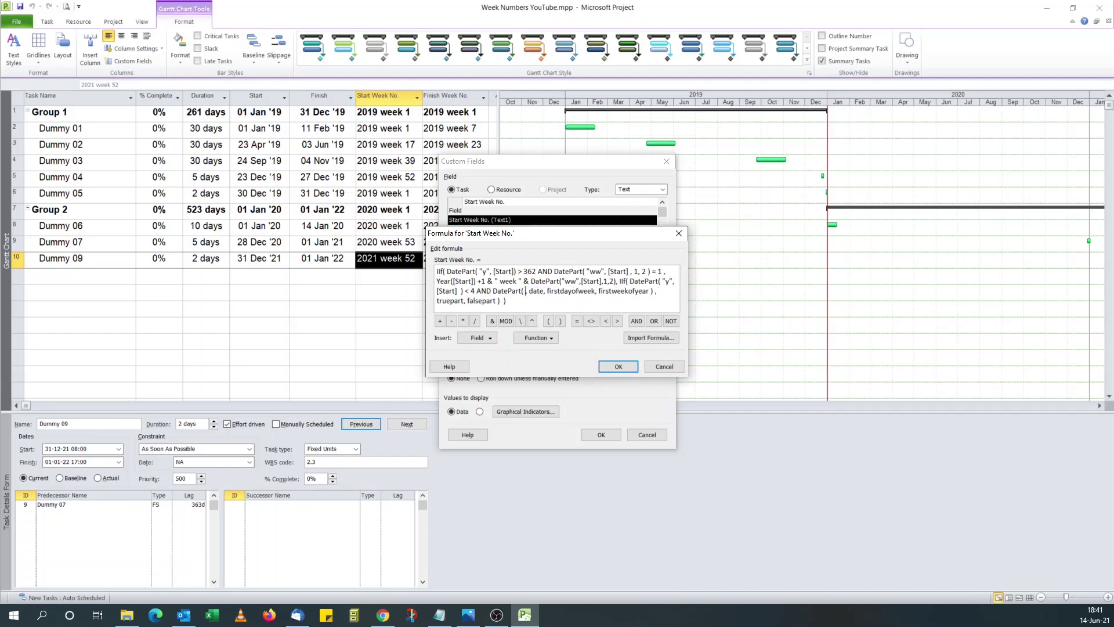
pyautogui.write('"ww')
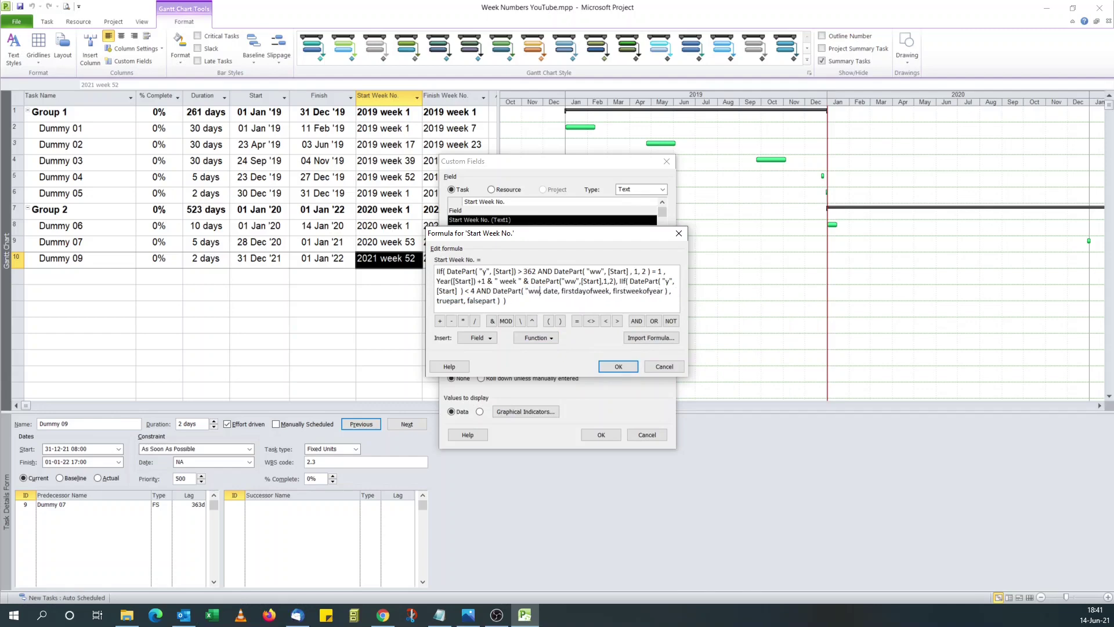
pyautogui.write('",')
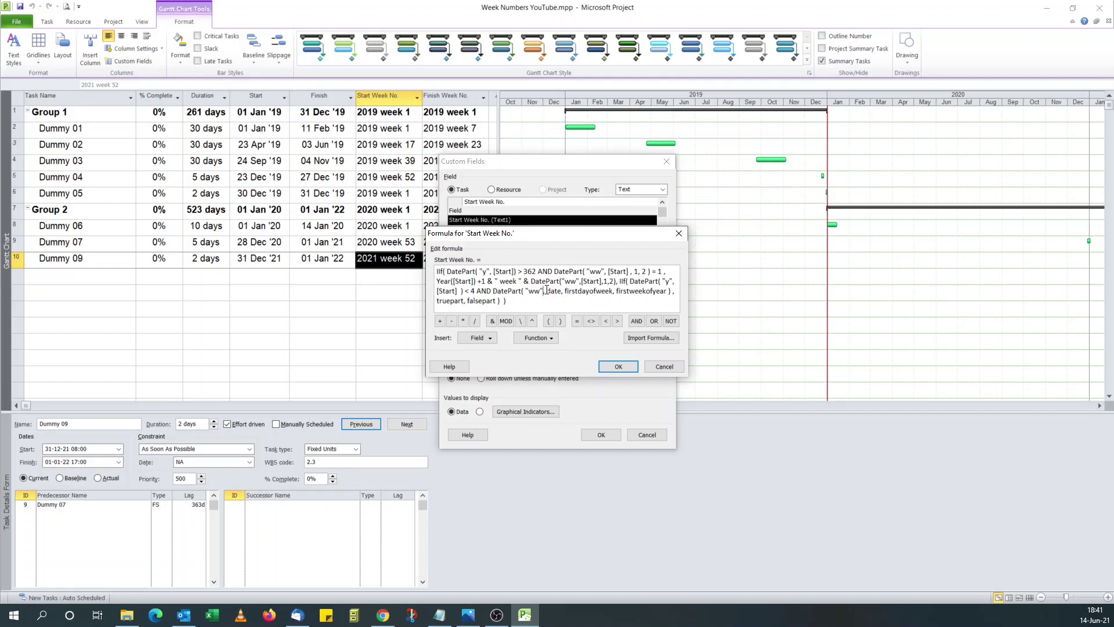
pyautogui.moveTo(547, 292); pyautogui.dragTo(554, 291)
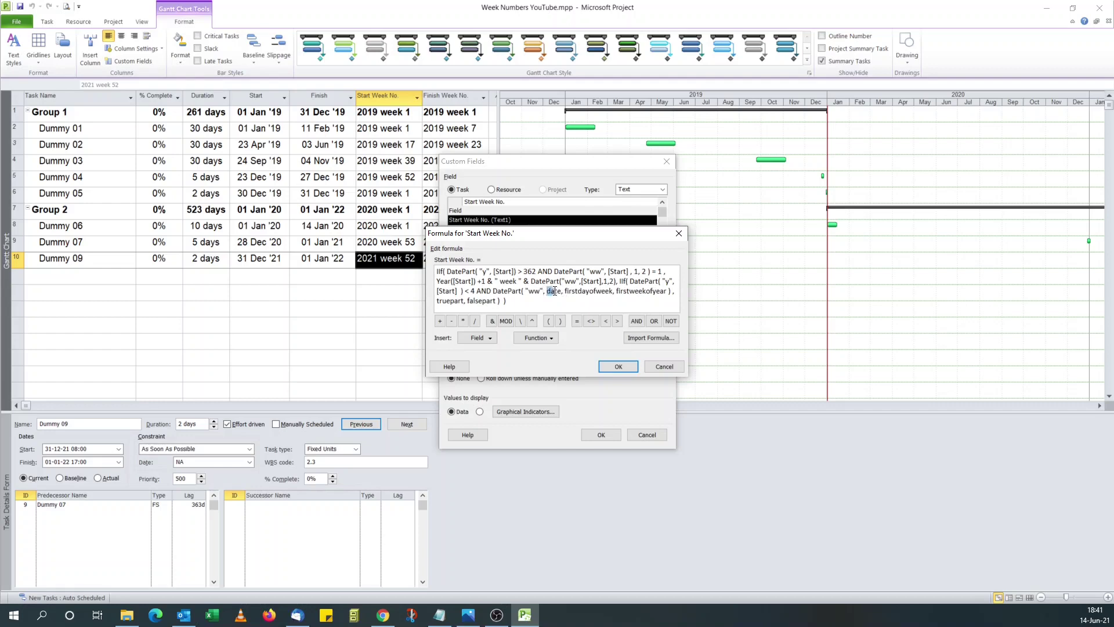
# Give that DatePart [Start], 1 and 2 arguments and compare it > 51.
pyautogui.click(486, 339)
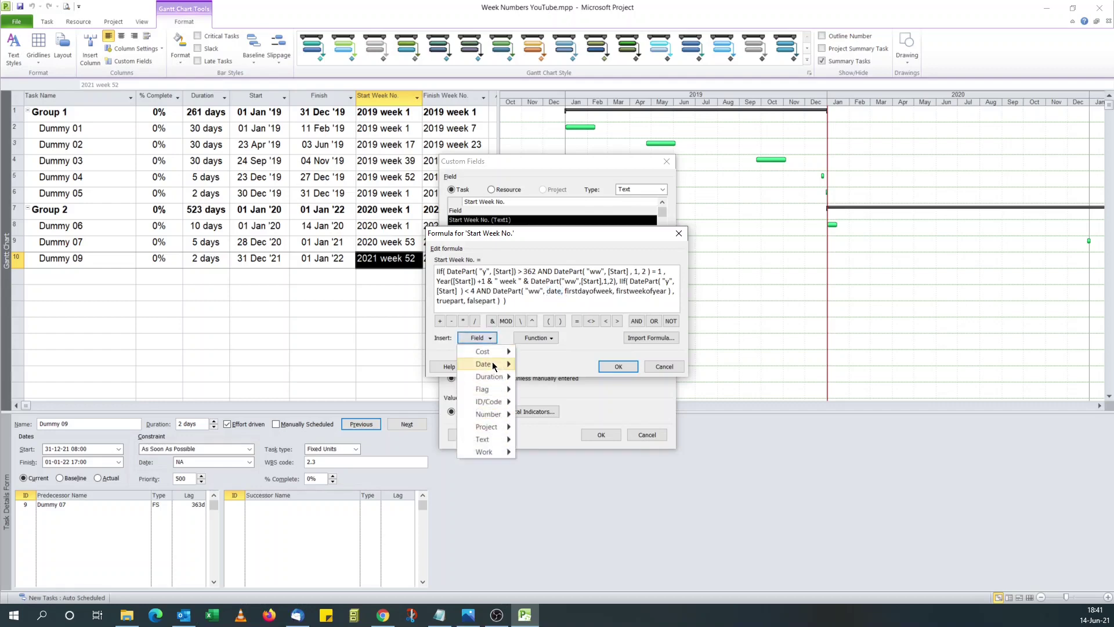
pyautogui.moveTo(484, 364)
pyautogui.click(554, 570)
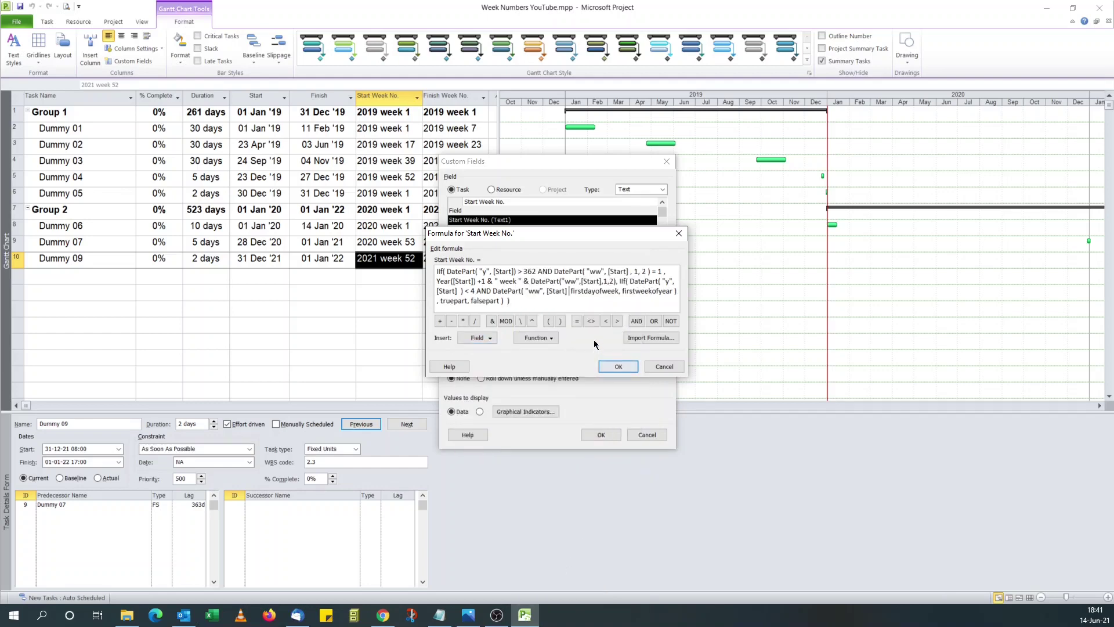
pyautogui.moveTo(570, 292); pyautogui.dragTo(621, 291)
pyautogui.write('1')
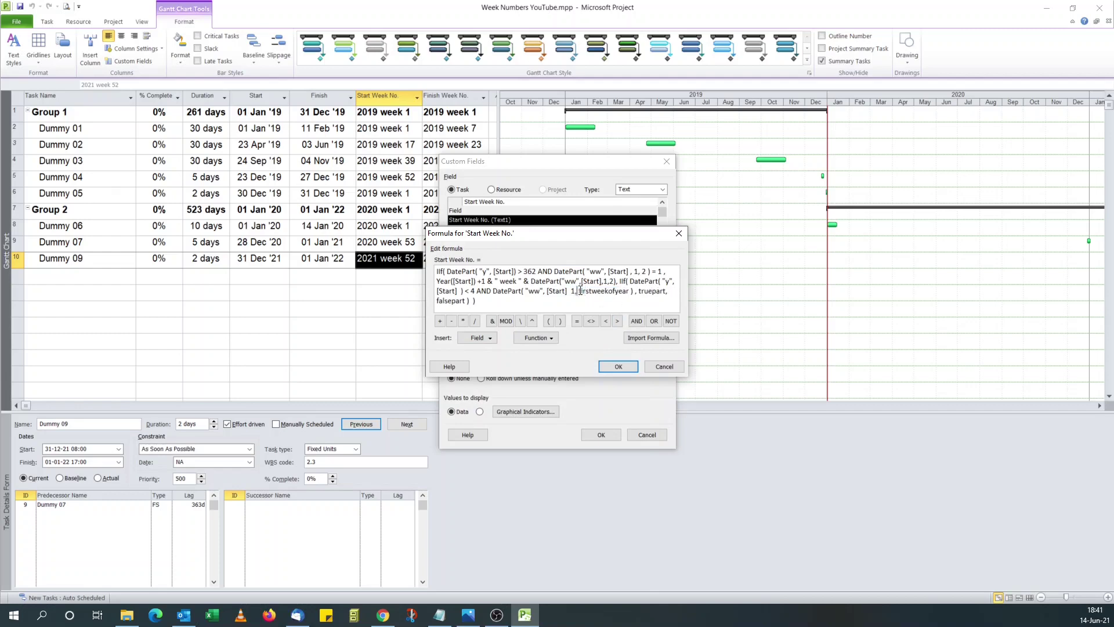
pyautogui.moveTo(578, 290); pyautogui.dragTo(630, 293)
pyautogui.press('BackSpace')
pyautogui.write('2')
pyautogui.press('Right')
pyautogui.press('Right')
pyautogui.write('>')
pyautogui.write(' 51')
# Use Year([Start])-1 week text as the true result and current-year week text as false.
pyautogui.moveTo(607, 291); pyautogui.dragTo(634, 293)
pyautogui.write('Year([Start]) & " week " & DatePart("ww",[Start],1,2)')
pyautogui.click(646, 293)
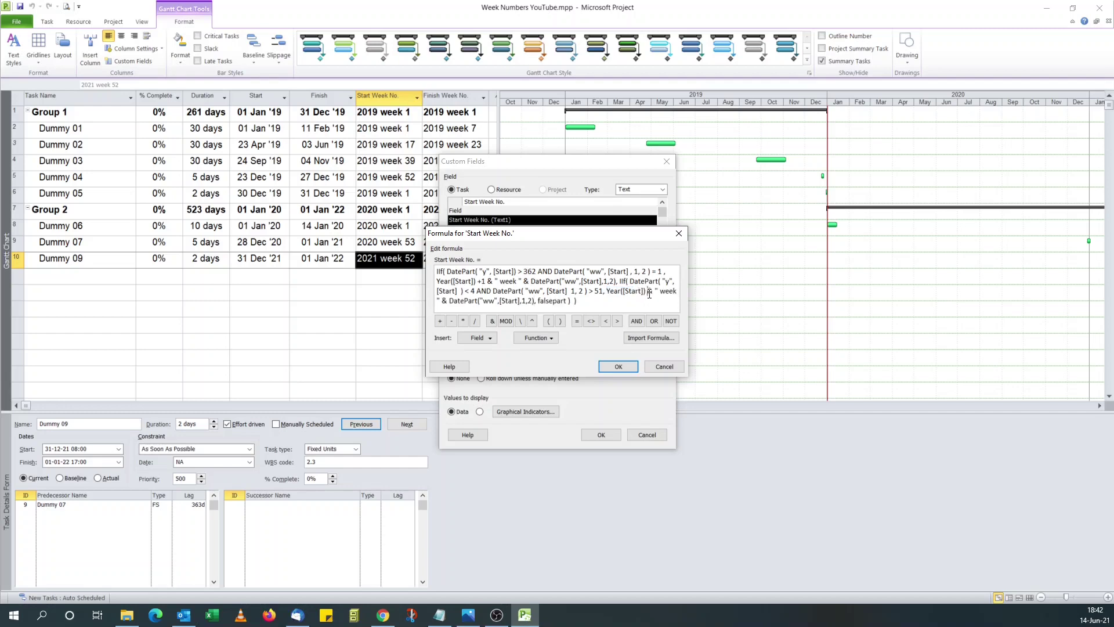
pyautogui.write('-1')
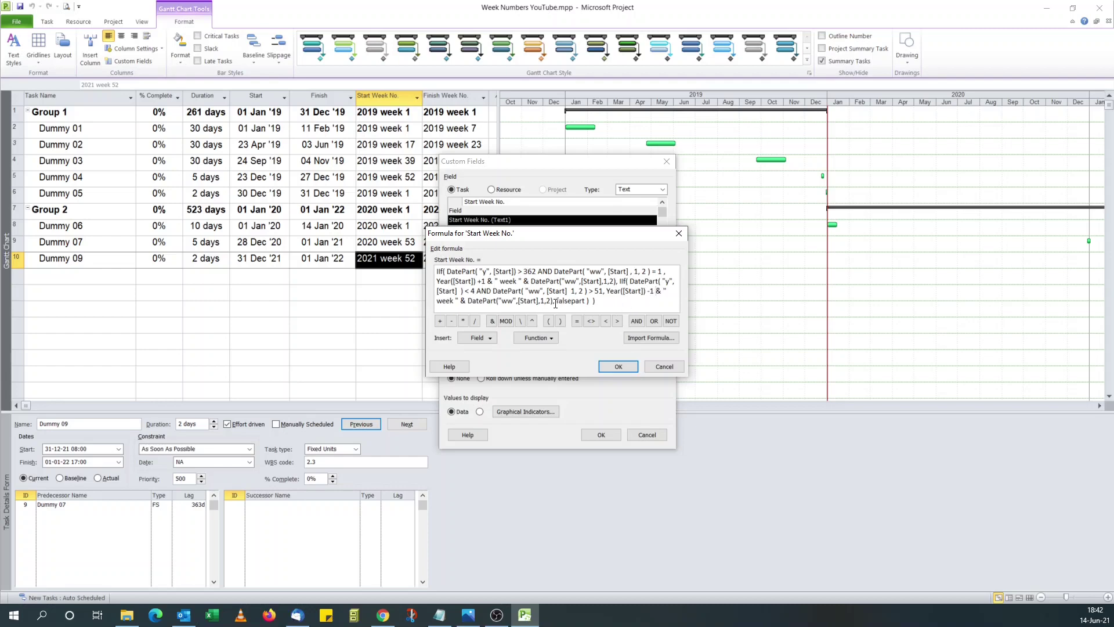
pyautogui.moveTo(556, 301); pyautogui.dragTo(584, 300)
pyautogui.write('Year([Start]) & " week " & DatePart("ww",[Start],1,2)')
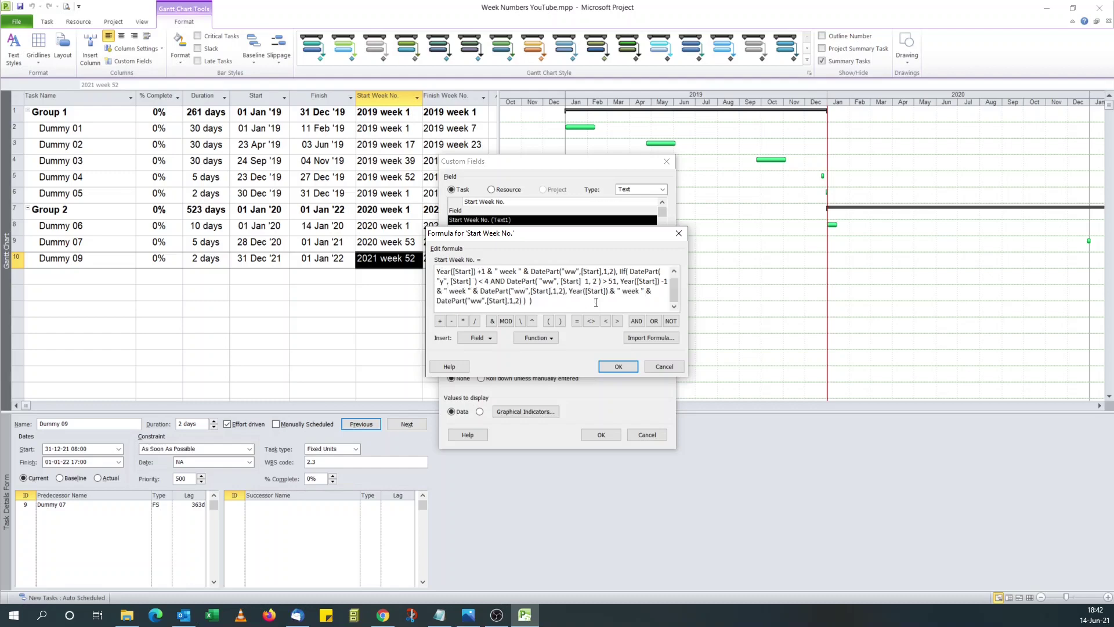
# Fix the syntax error by adding the missing comma after [Start], then accept the formula.
pyautogui.click(609, 367)
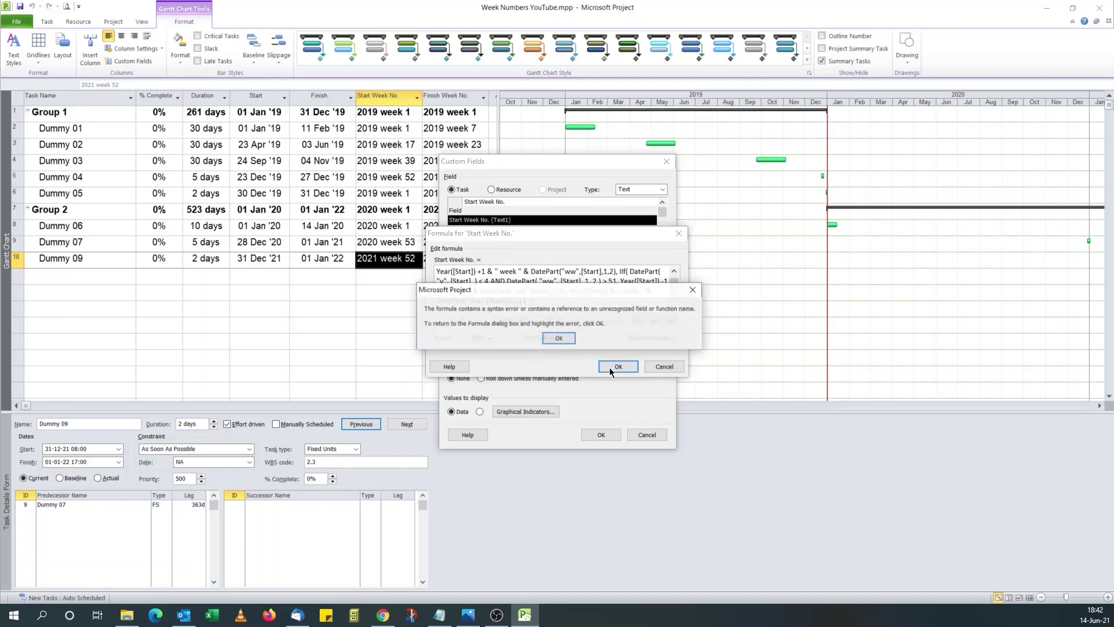
pyautogui.click(558, 339)
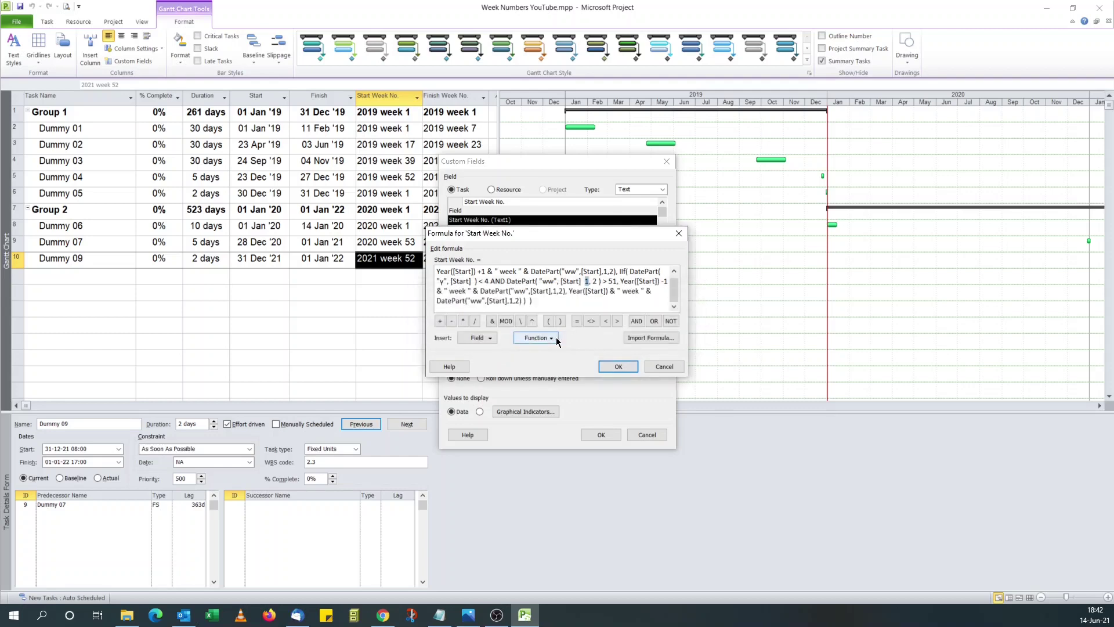
pyautogui.click(579, 282)
pyautogui.write(',')
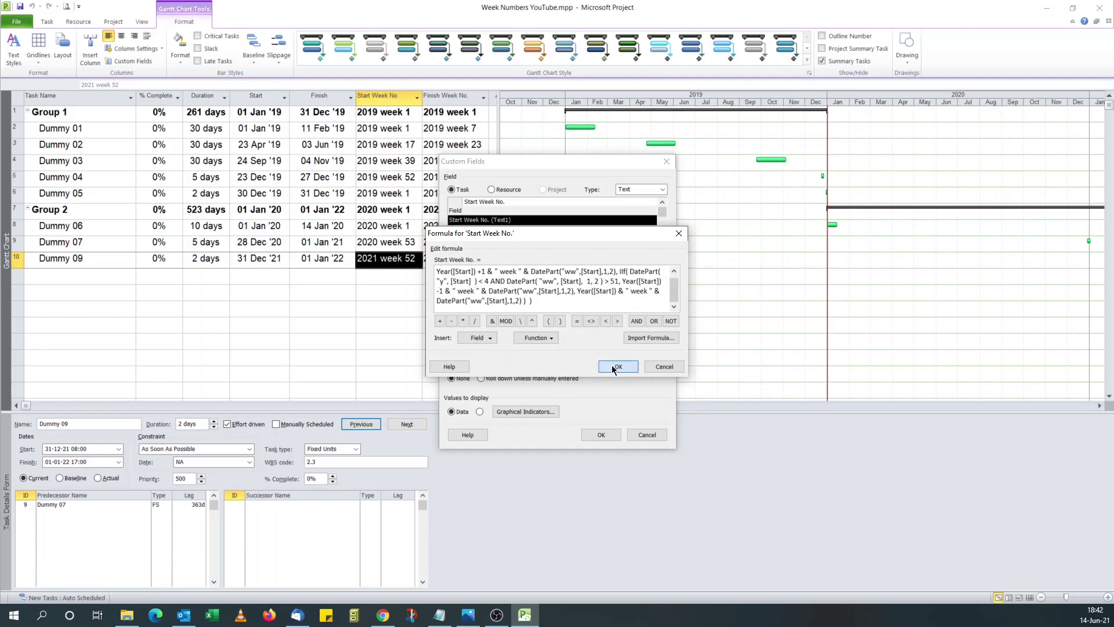
pyautogui.click(614, 367)
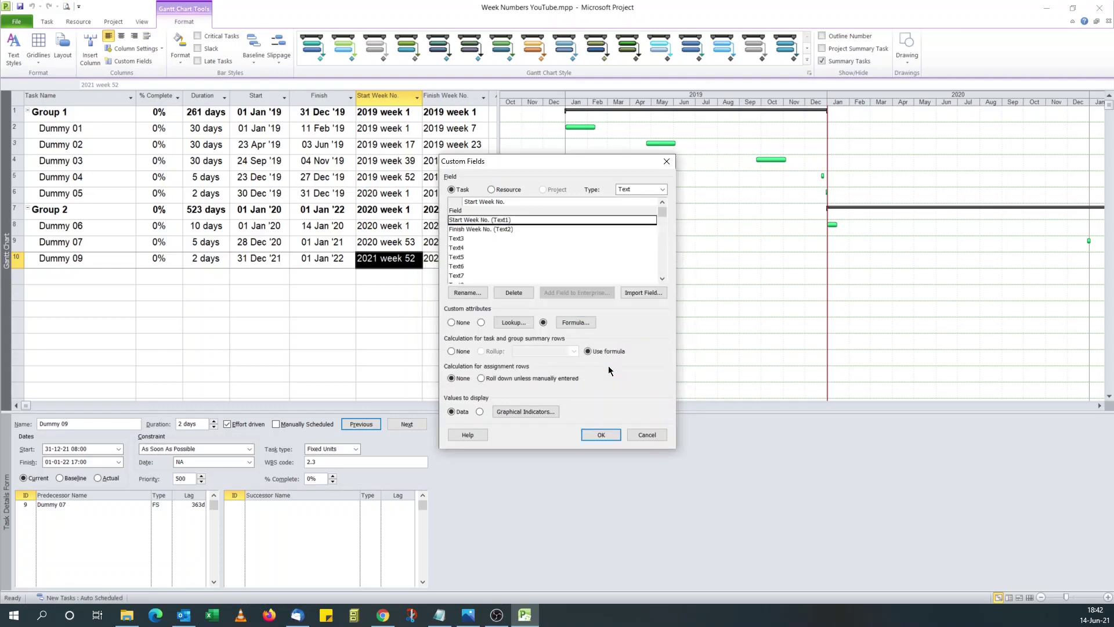
pyautogui.click(601, 435)
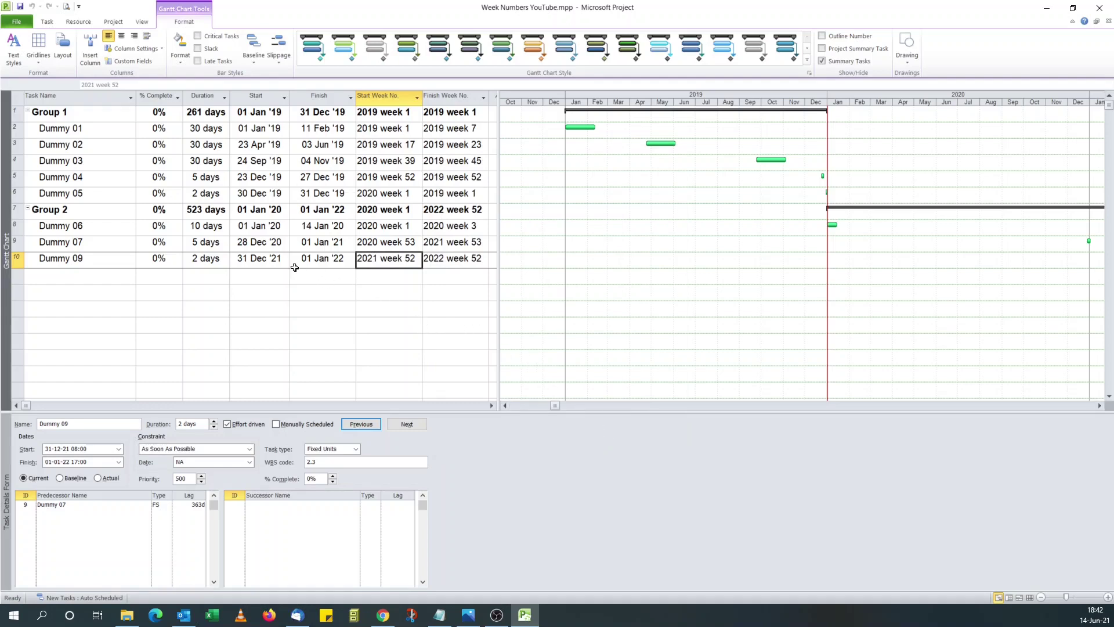
pyautogui.click(260, 261)
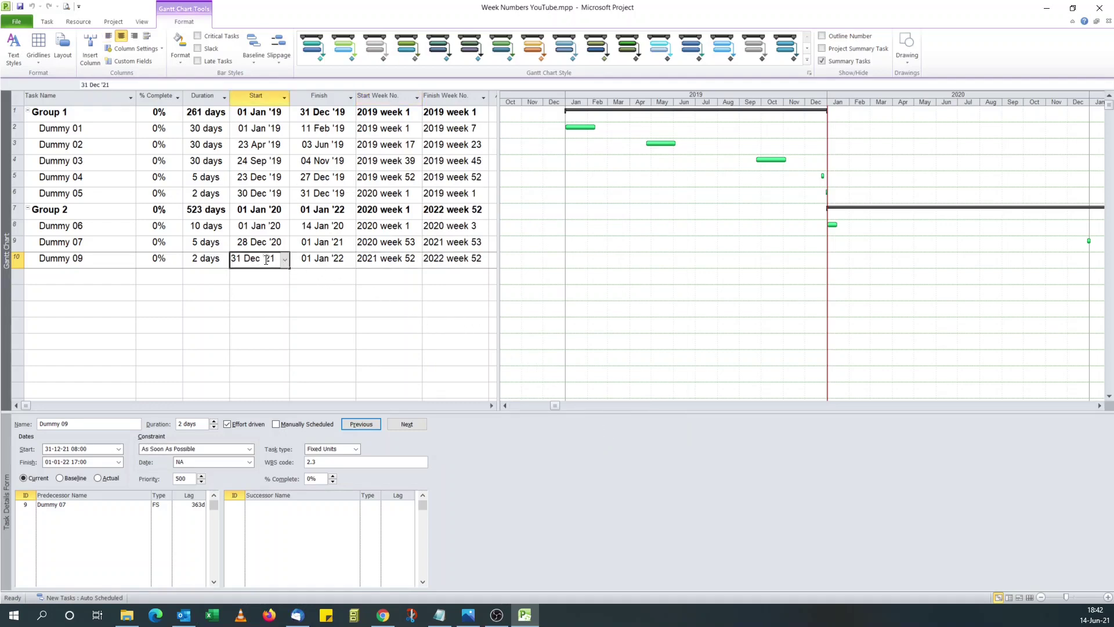
pyautogui.click(382, 262)
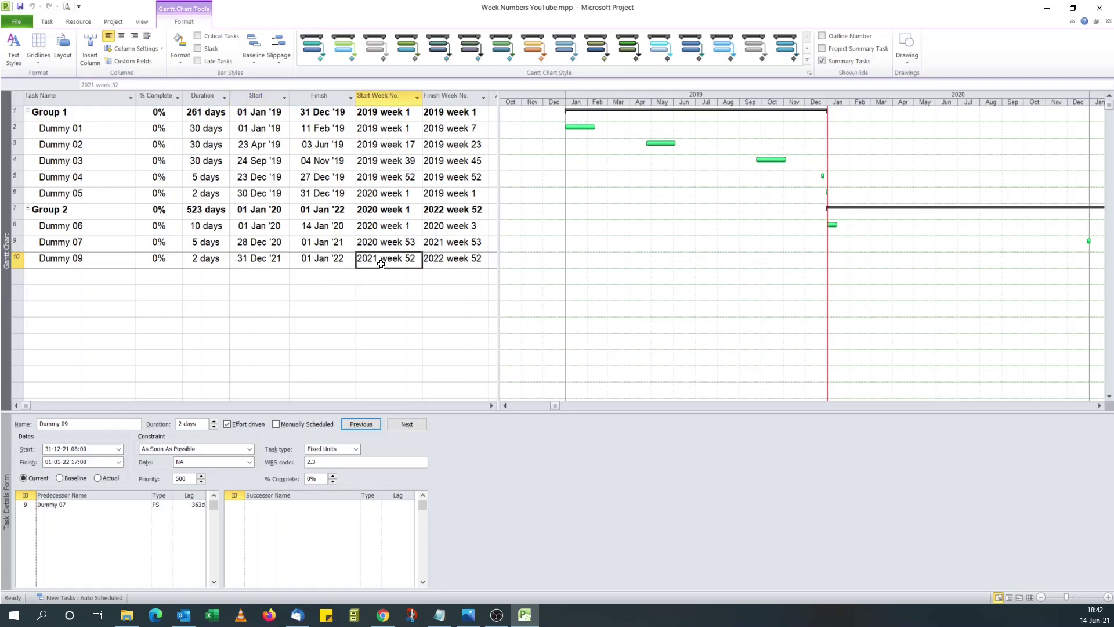
pyautogui.click(382, 131)
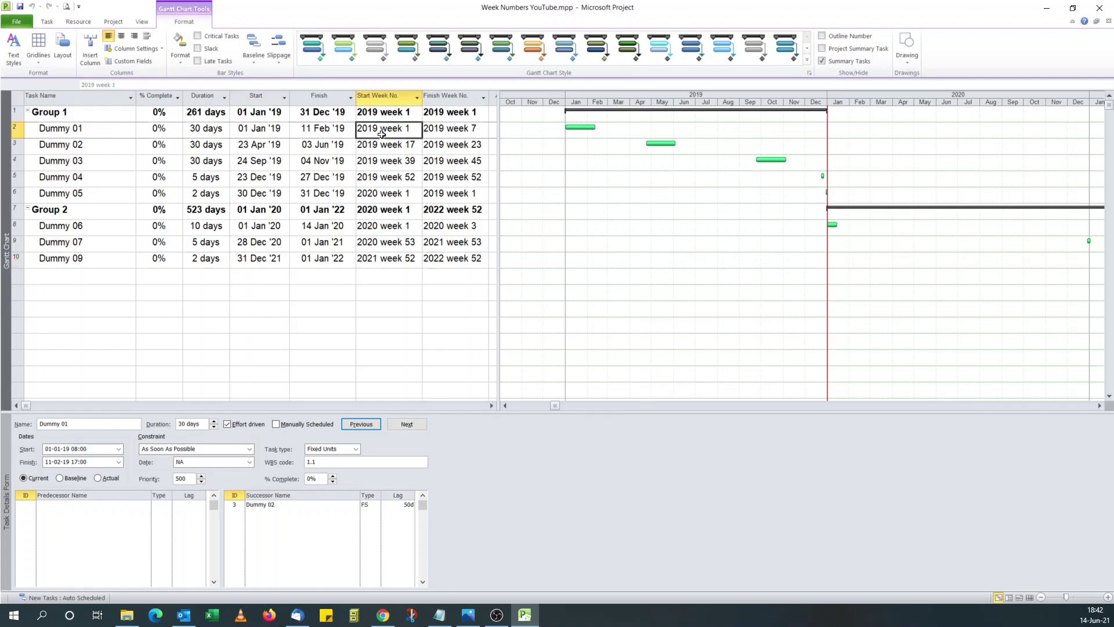
pyautogui.click(397, 228)
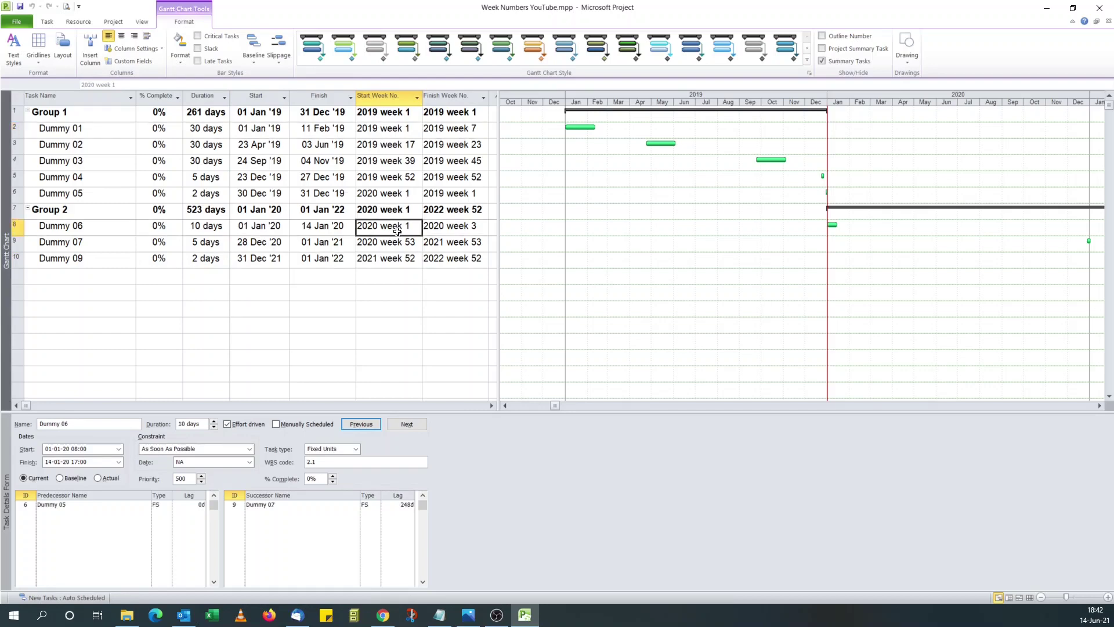
pyautogui.click(383, 260)
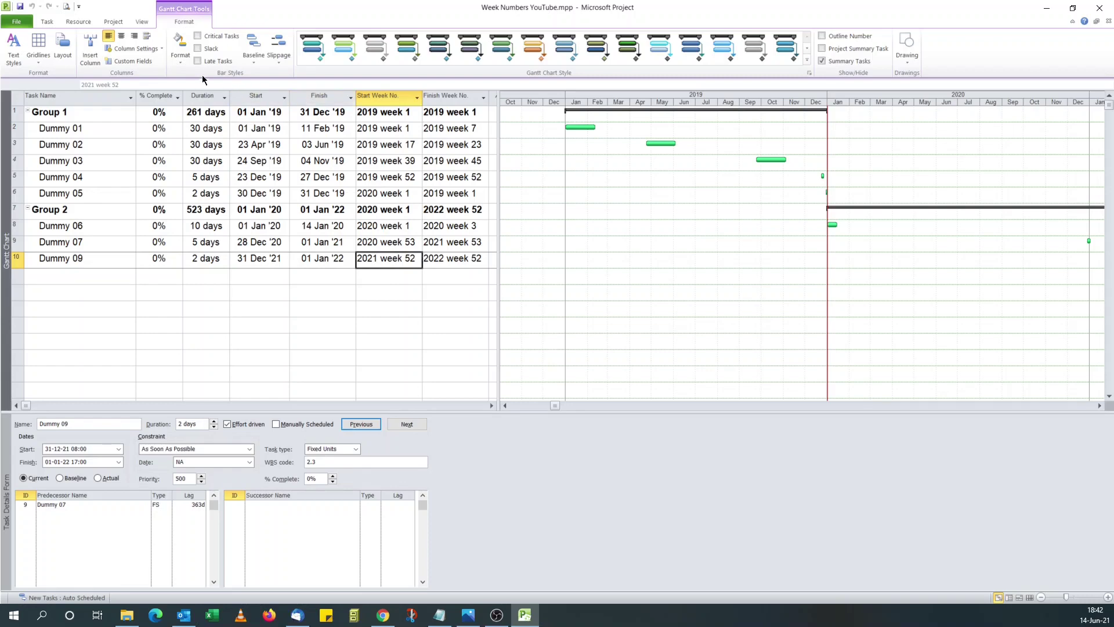
# Copy the Start Week No. formula, then select the Finish Week No. (Text2) field.
pyautogui.click(149, 64)
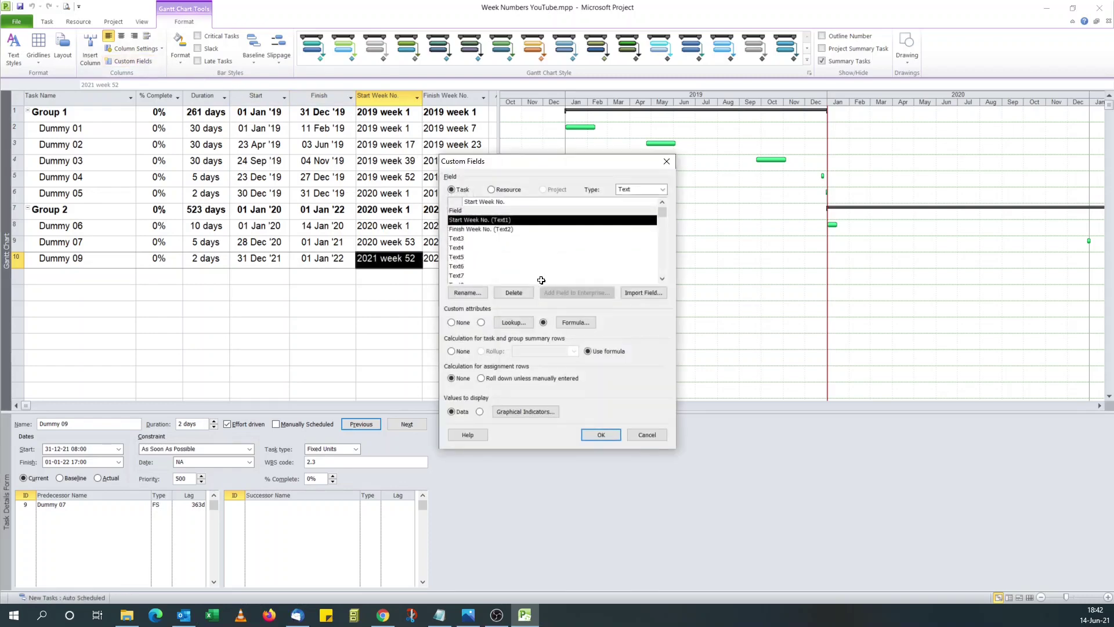
pyautogui.click(572, 323)
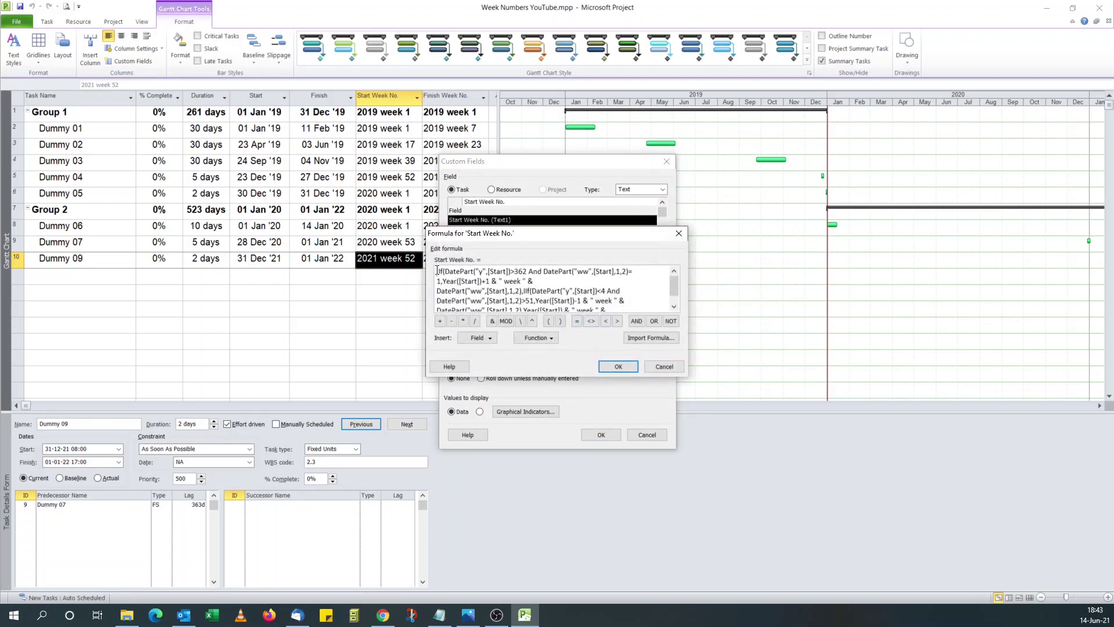
pyautogui.moveTo(437, 271); pyautogui.dragTo(579, 326)
pyautogui.hotkey('ctrl', 'c')
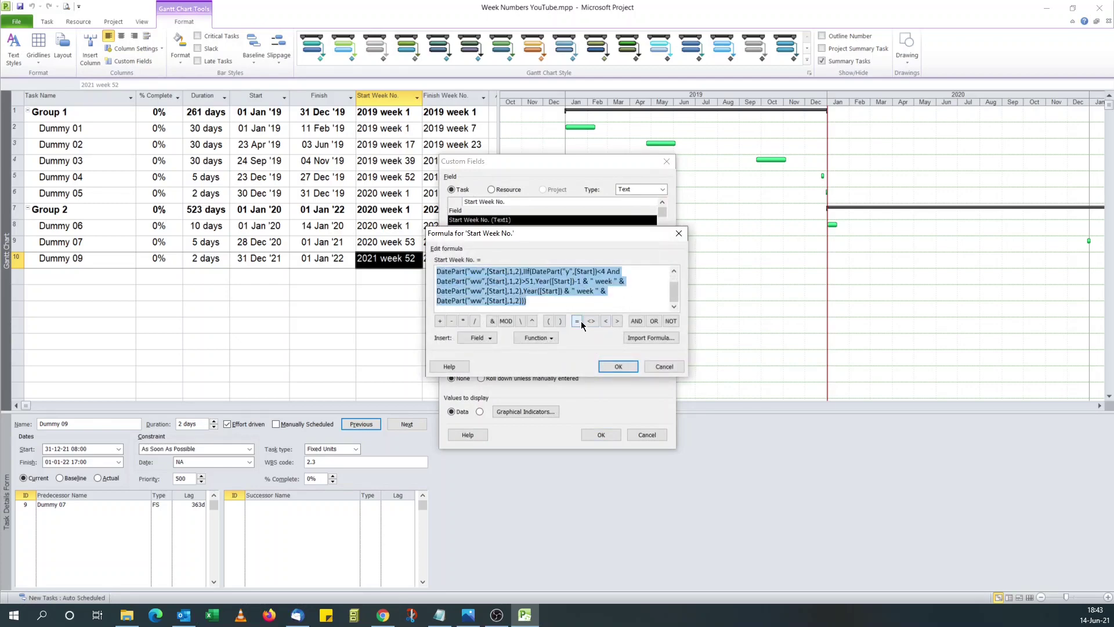
pyautogui.click(618, 367)
pyautogui.press('Down')
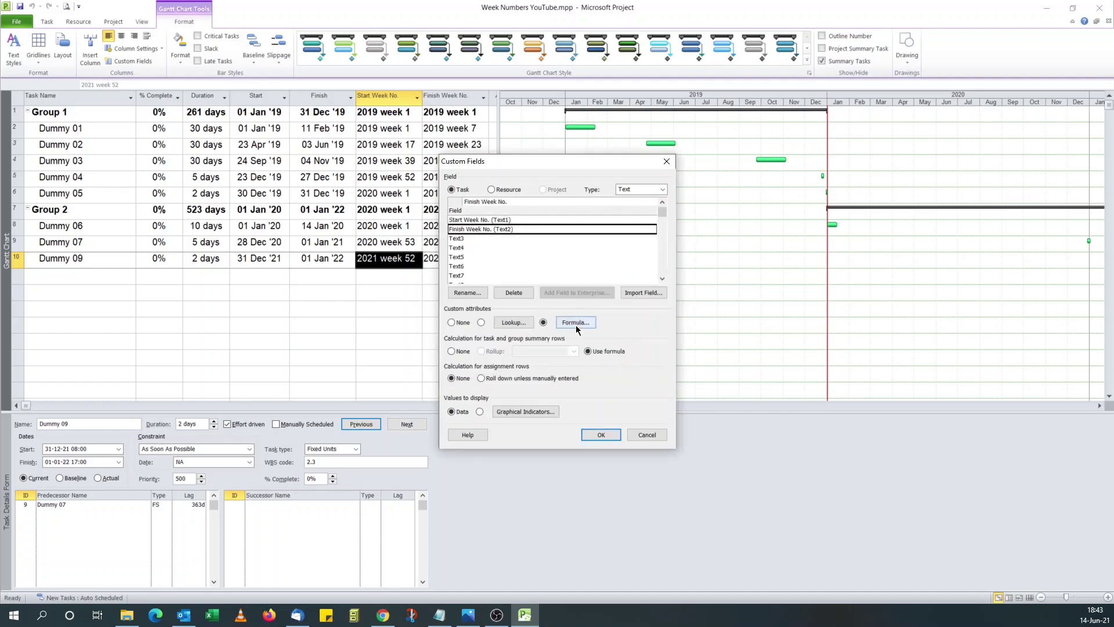
# Replace the Finish Week No. formula with the copied nested IIf formula.
pyautogui.click(575, 323)
pyautogui.hotkey('ctrl', 'a')
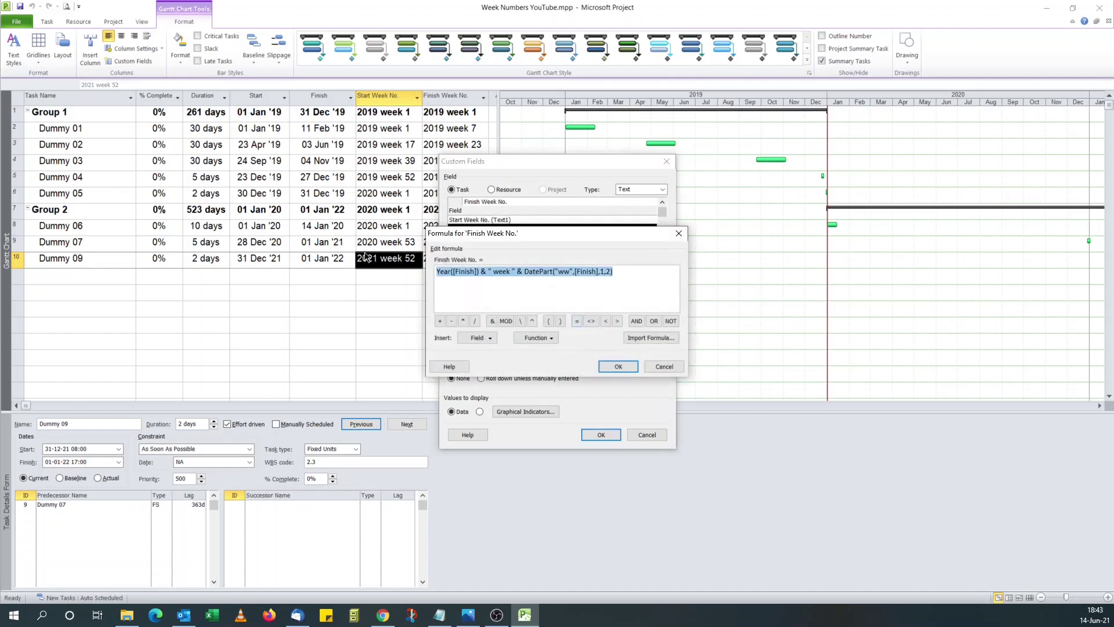
pyautogui.hotkey('ctrl', 'v')
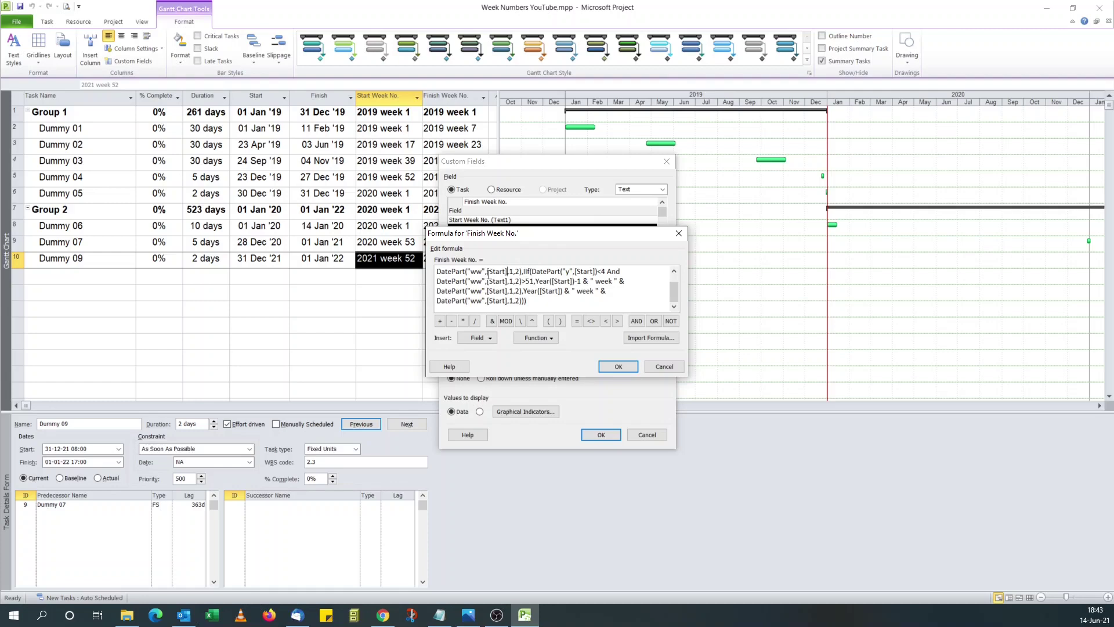
# Change every [Start] reference in the pasted formula to [Finish].
pyautogui.moveTo(489, 273); pyautogui.dragTo(503, 272)
pyautogui.press('BackSpace')
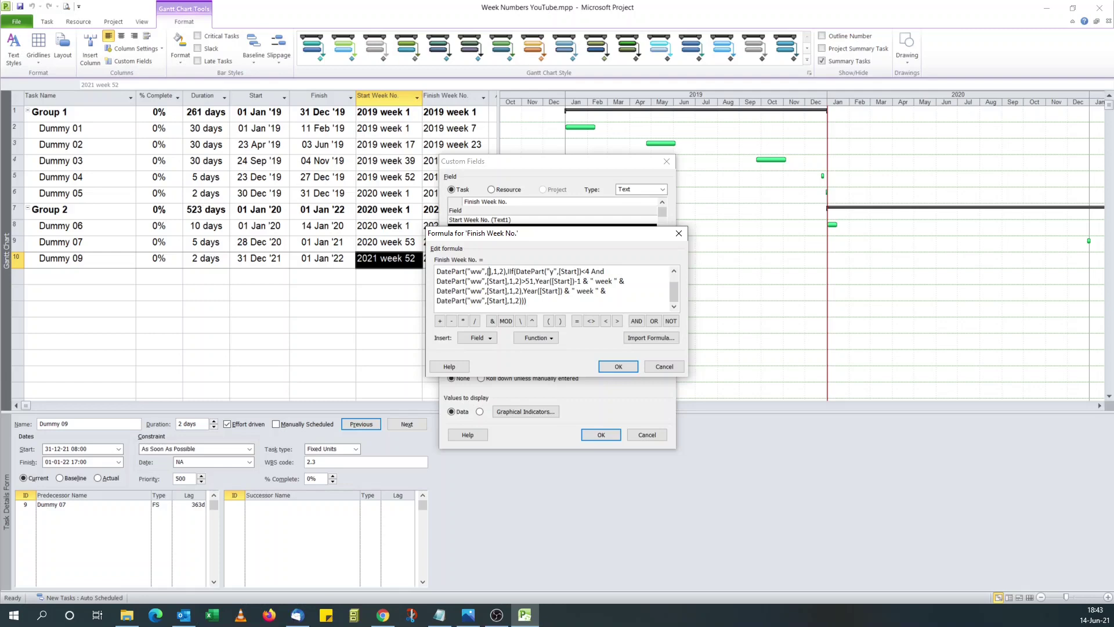
pyautogui.write('Finish')
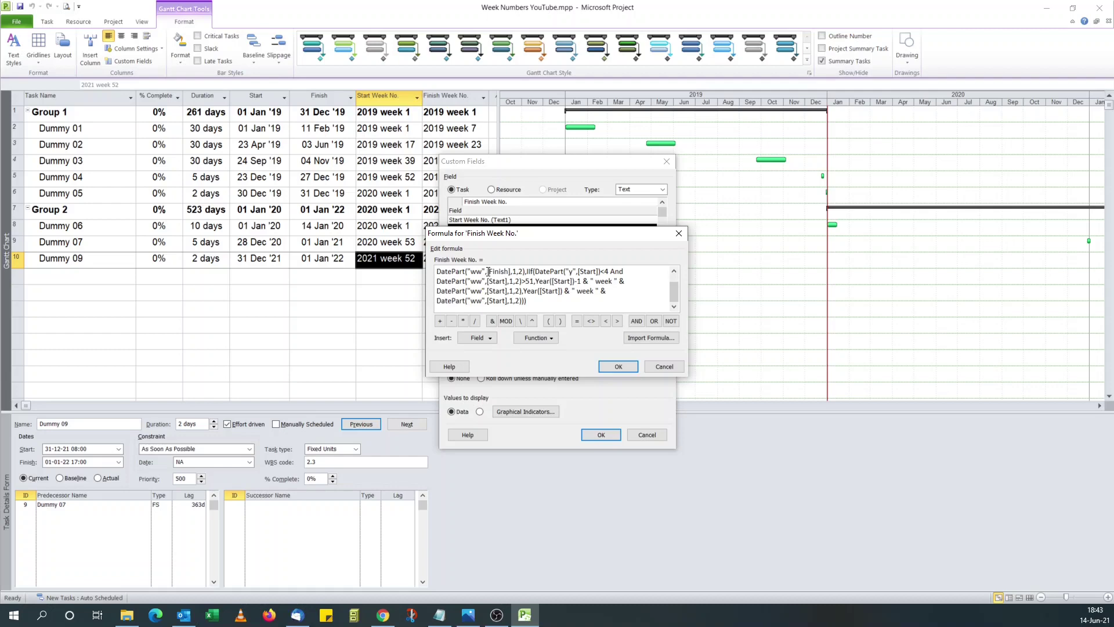
pyautogui.moveTo(487, 272); pyautogui.dragTo(494, 272)
pyautogui.moveTo(487, 272); pyautogui.dragTo(511, 272)
pyautogui.click(578, 273)
pyautogui.keyDown('shift'); pyautogui.click(599, 273); pyautogui.keyUp('shift')
pyautogui.write('[Finish]')
pyautogui.moveTo(508, 281); pyautogui.dragTo(487, 280)
pyautogui.write('[Finish]')
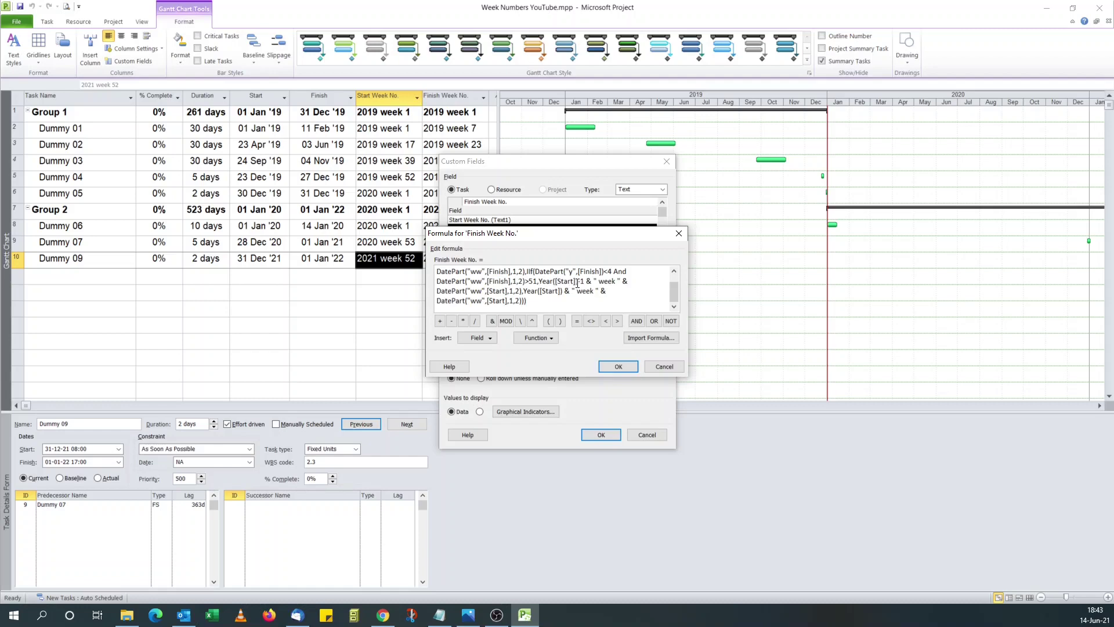
pyautogui.moveTo(554, 281); pyautogui.dragTo(577, 281)
pyautogui.write('[Finish]')
pyautogui.moveTo(487, 291); pyautogui.dragTo(508, 291)
pyautogui.write('[Finish]')
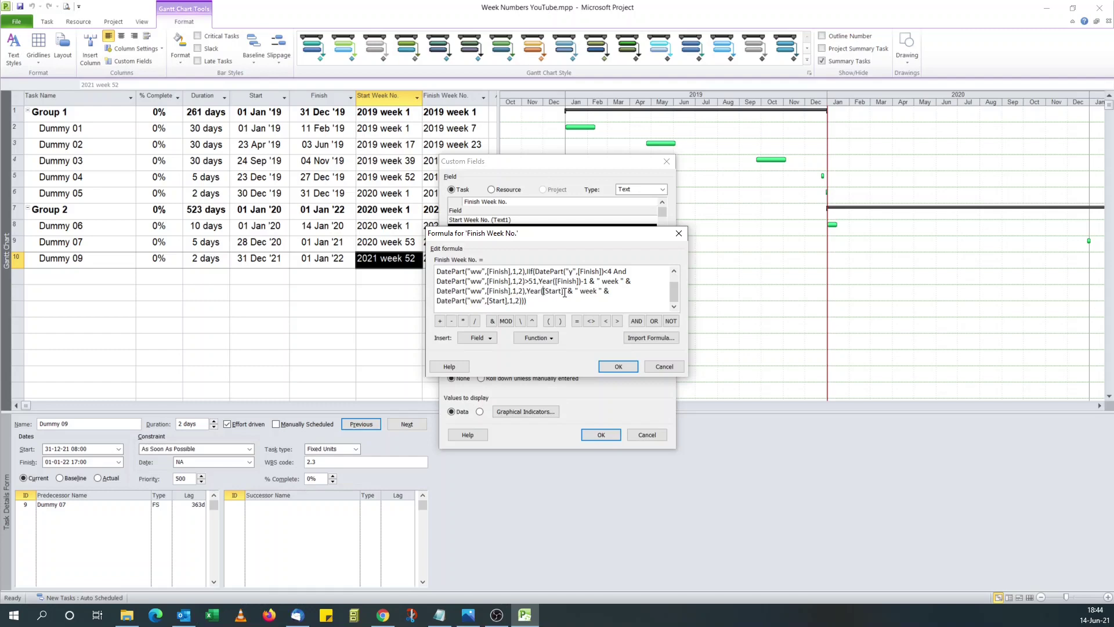
pyautogui.moveTo(543, 291); pyautogui.dragTo(566, 290)
pyautogui.write('[Finish]')
pyautogui.doubleClick(509, 300)
pyautogui.write('[Finish]')
# Confirm both dialogs so Finish Week No. recalculates, showing Dummy 09 at 2021 week 52.
pyautogui.click(616, 367)
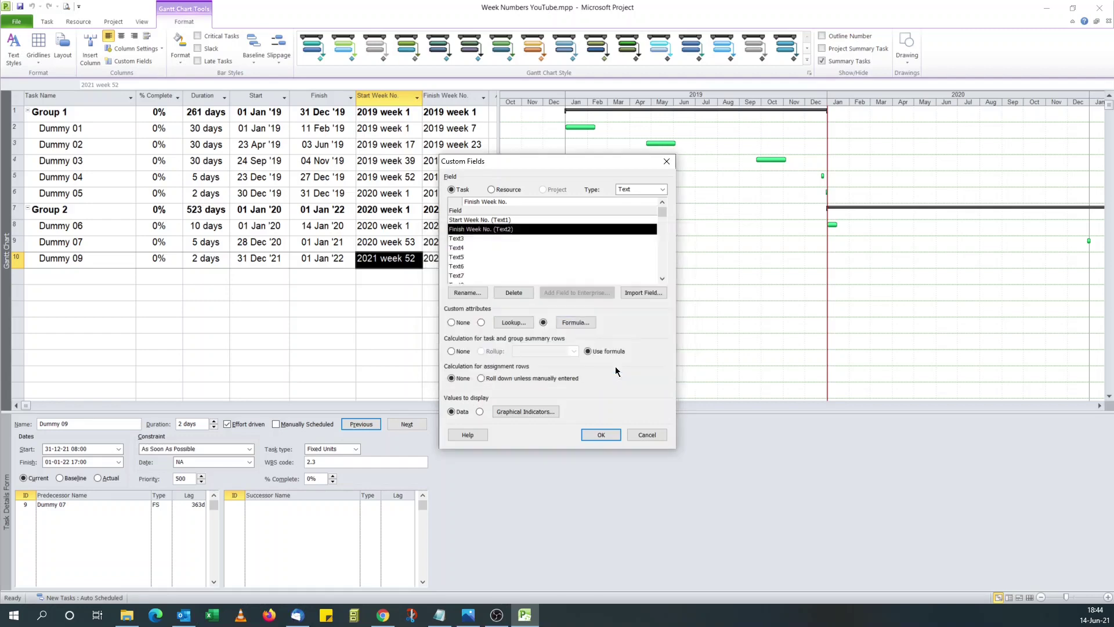
pyautogui.click(601, 435)
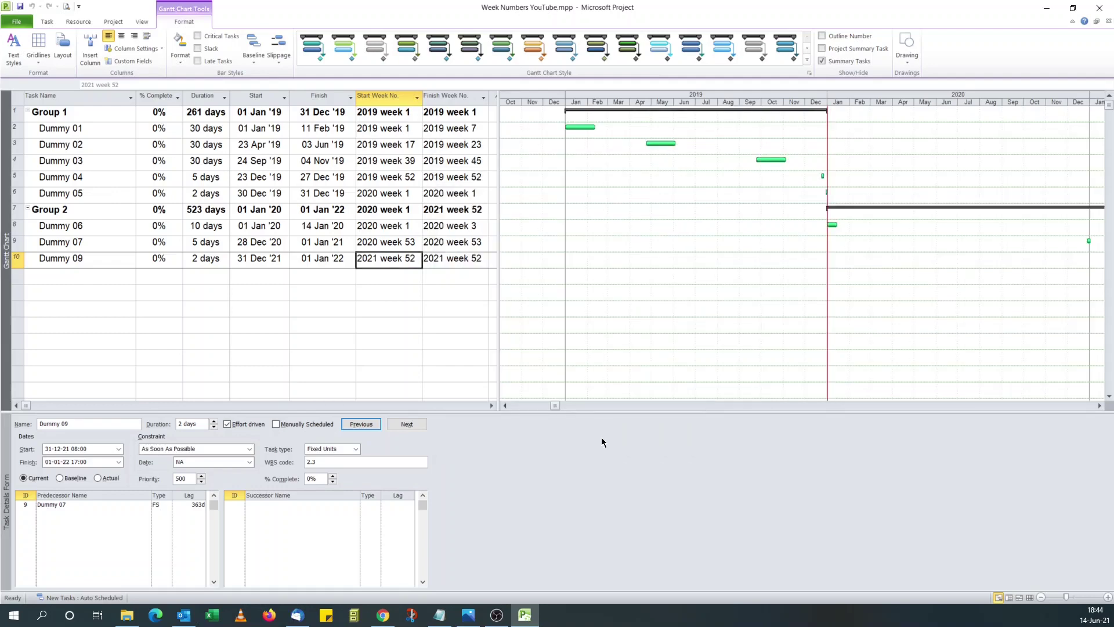